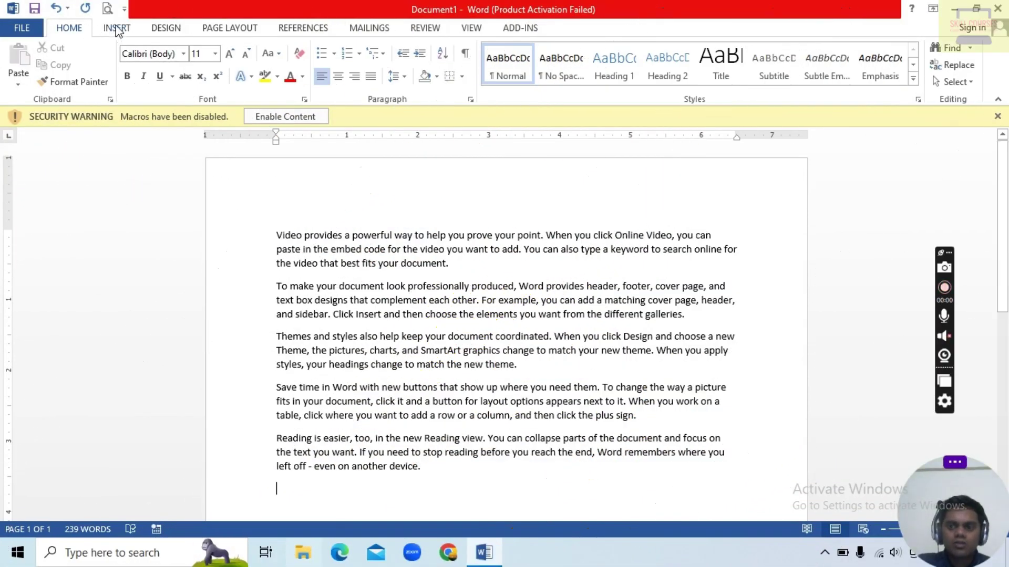
# Draw a straight horizontal line about 7.13" long below the last paragraph.
pyautogui.click(117, 28)
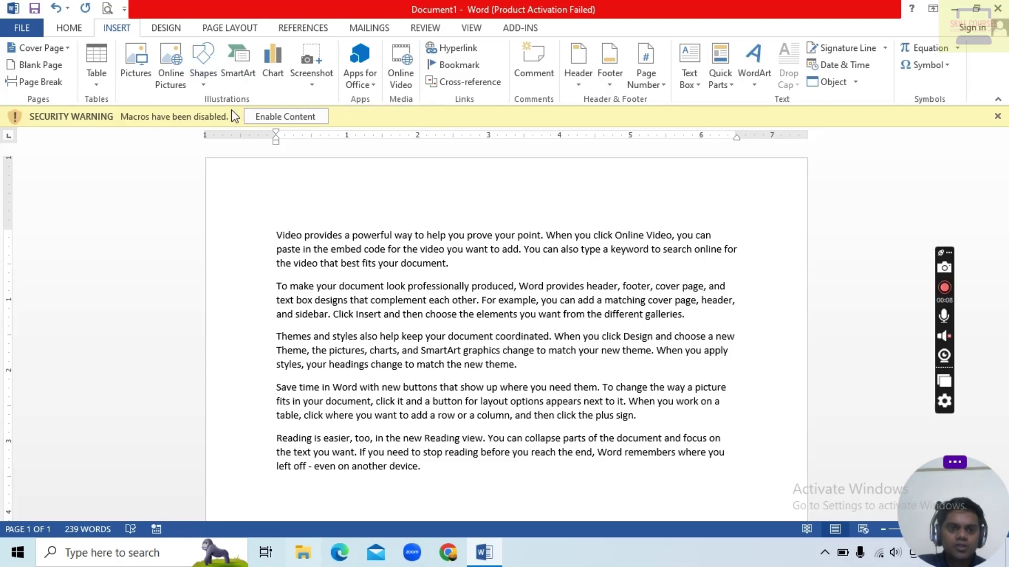
pyautogui.click(210, 79)
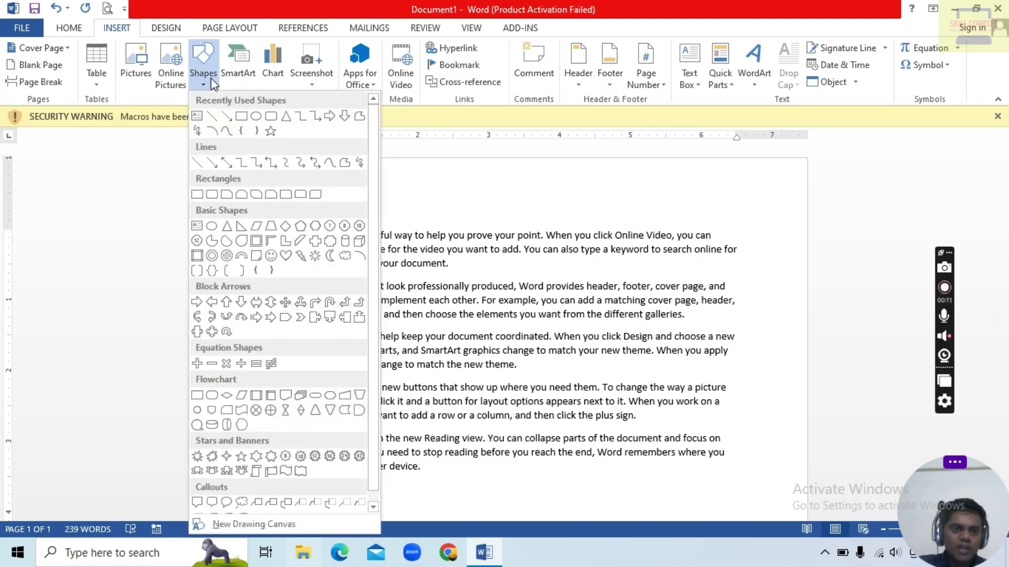
pyautogui.click(197, 163)
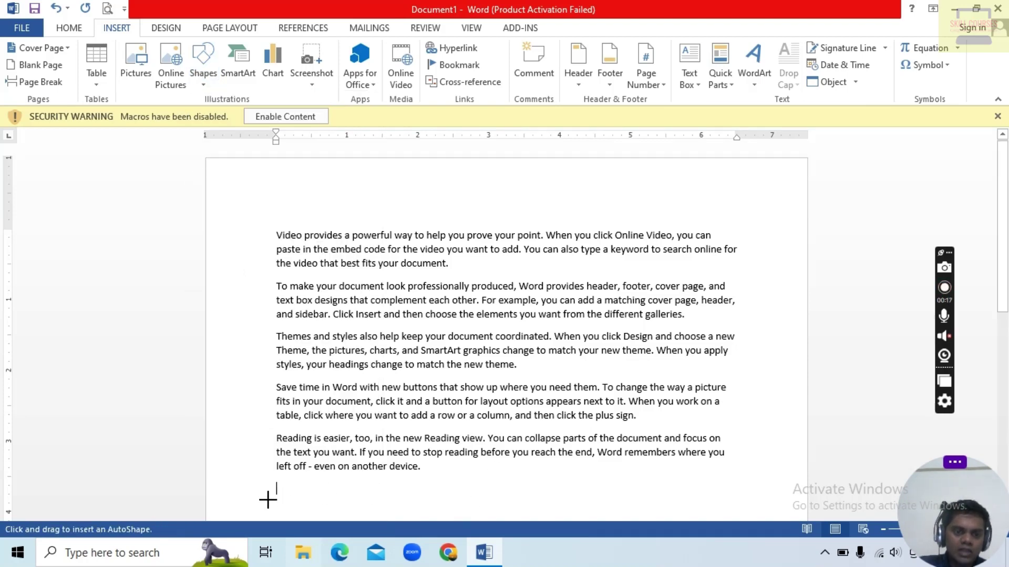
pyautogui.moveTo(268, 499)
pyautogui.mouseDown()
pyautogui.moveTo(295, 504)
pyautogui.moveTo(389, 363)
pyautogui.moveTo(502, 313)
pyautogui.moveTo(576, 262)
pyautogui.moveTo(572, 252)
pyautogui.moveTo(574, 292)
pyautogui.moveTo(617, 255)
pyautogui.moveTo(734, 269)
pyautogui.moveTo(774, 263)
pyautogui.mouseUp()
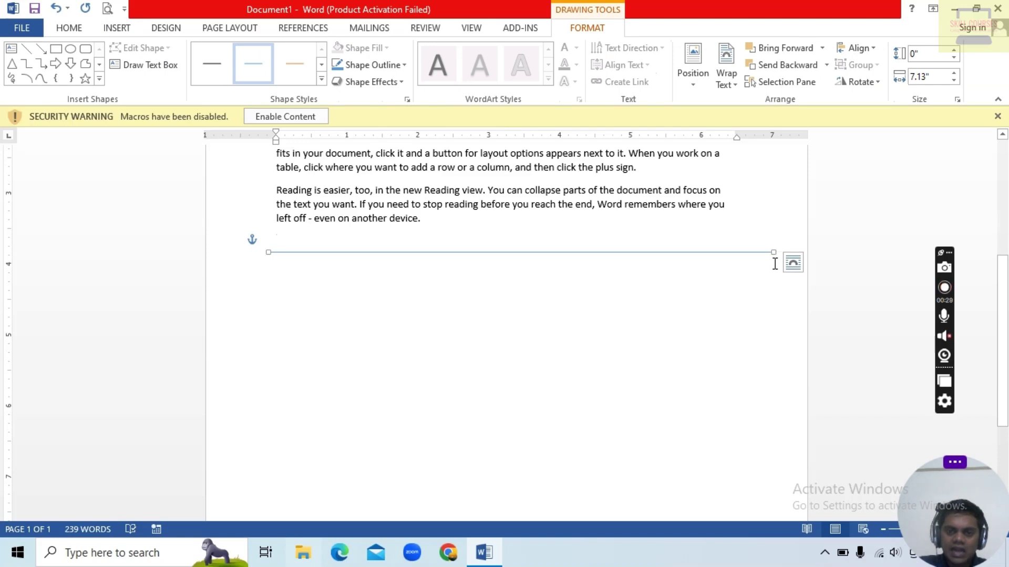
# Apply the thick black preset style to the line and change its dash type to long dashes.
pyautogui.click(320, 80)
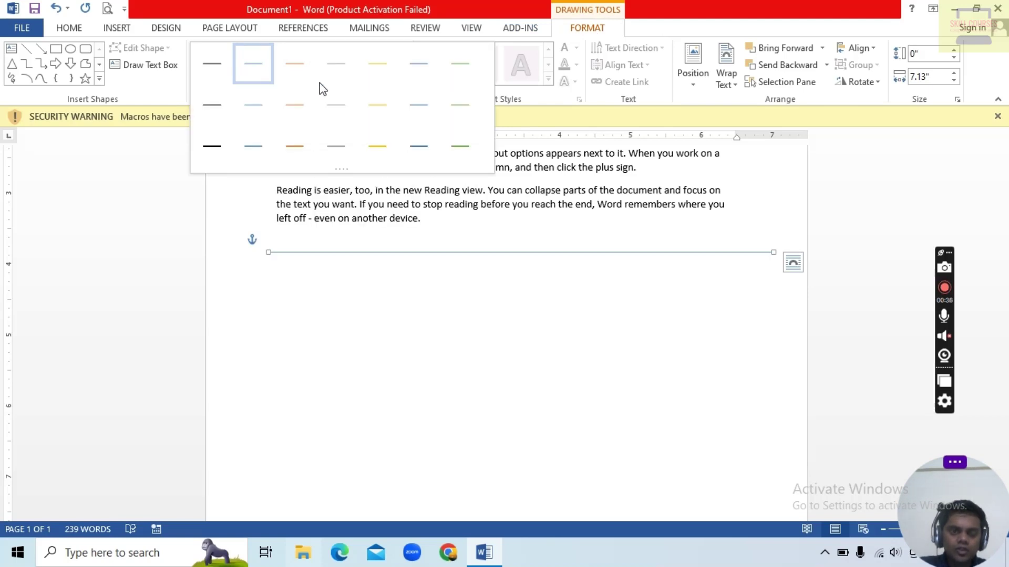
pyautogui.click(211, 148)
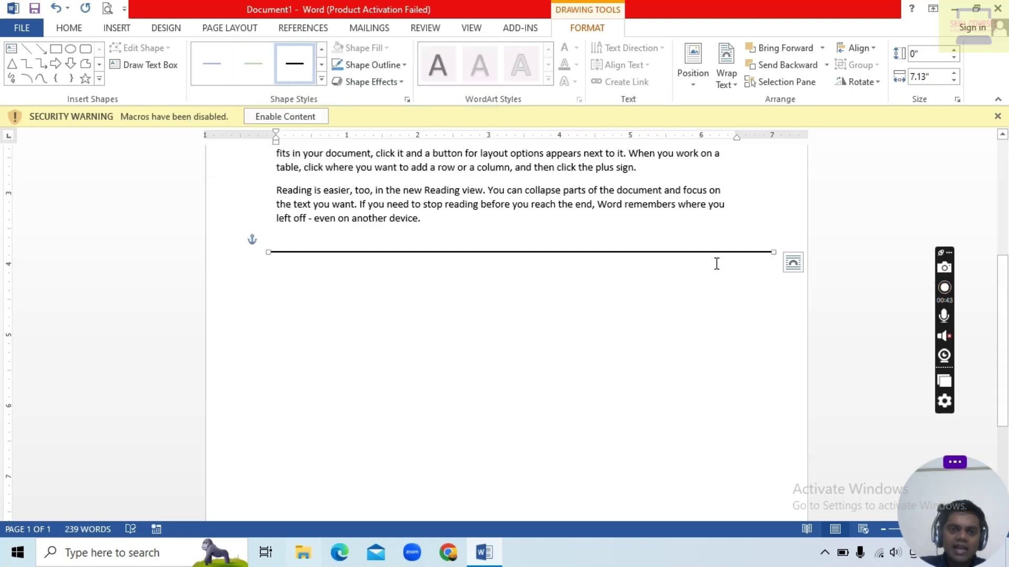
pyautogui.click(398, 69)
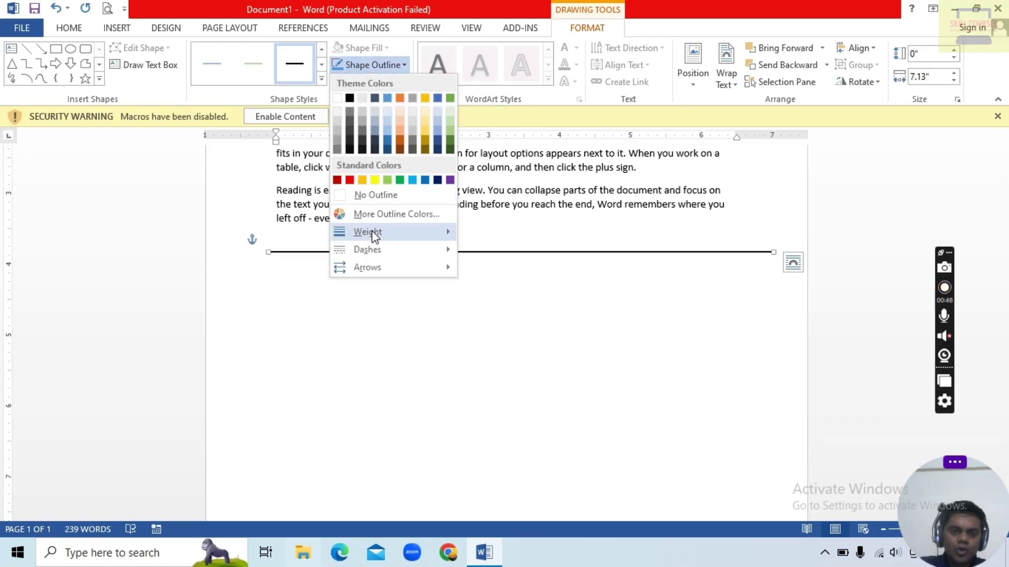
pyautogui.moveTo(372, 232)
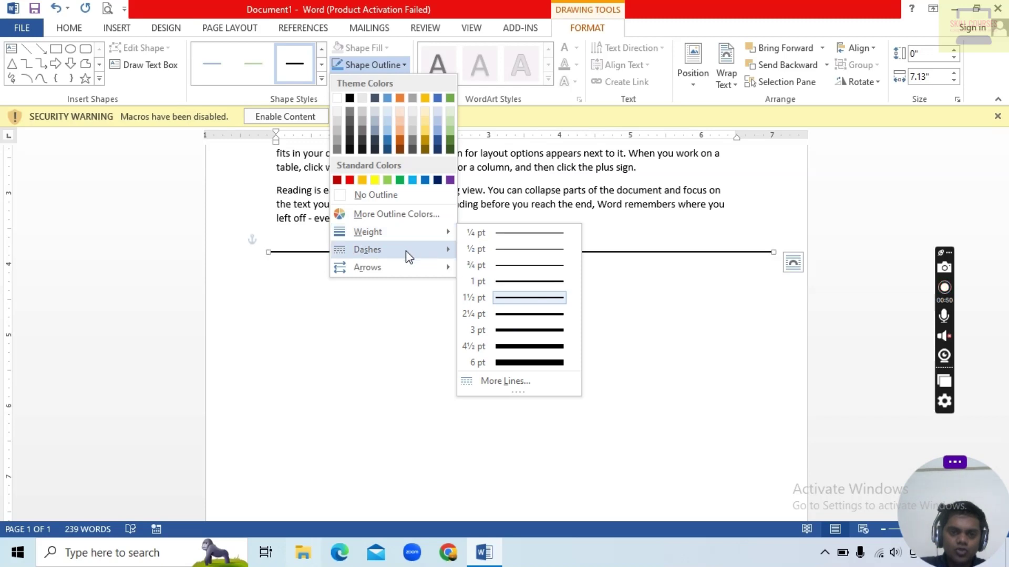
pyautogui.moveTo(403, 252)
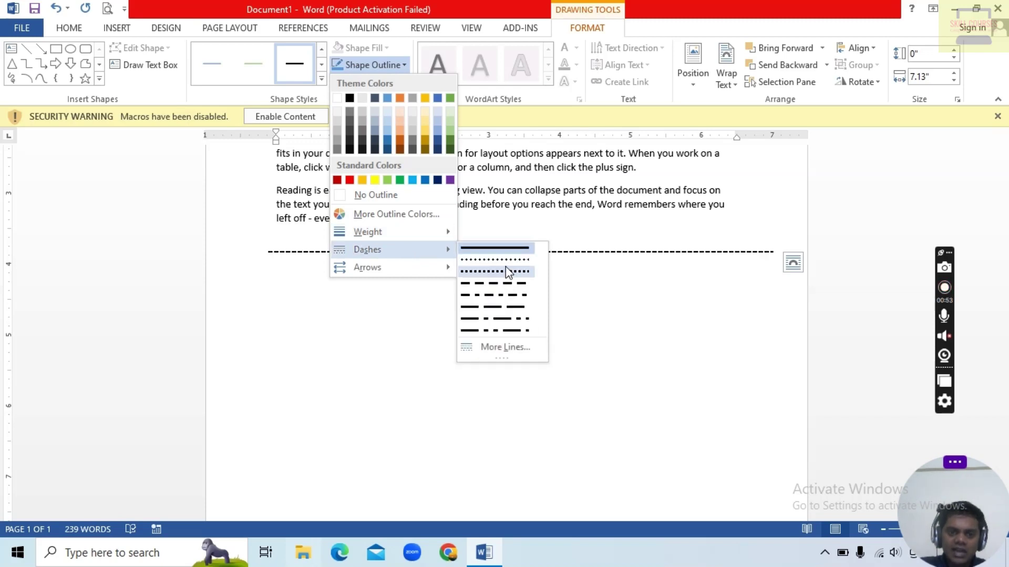
pyautogui.click(500, 305)
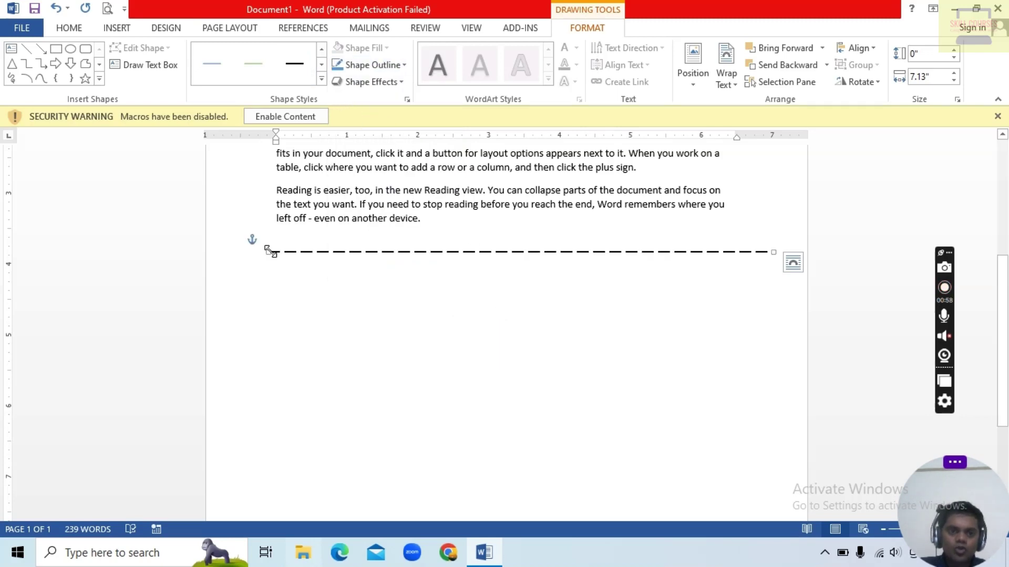
# Delete the dashed line below the last paragraph.
pyautogui.moveTo(269, 251); pyautogui.dragTo(271, 252)
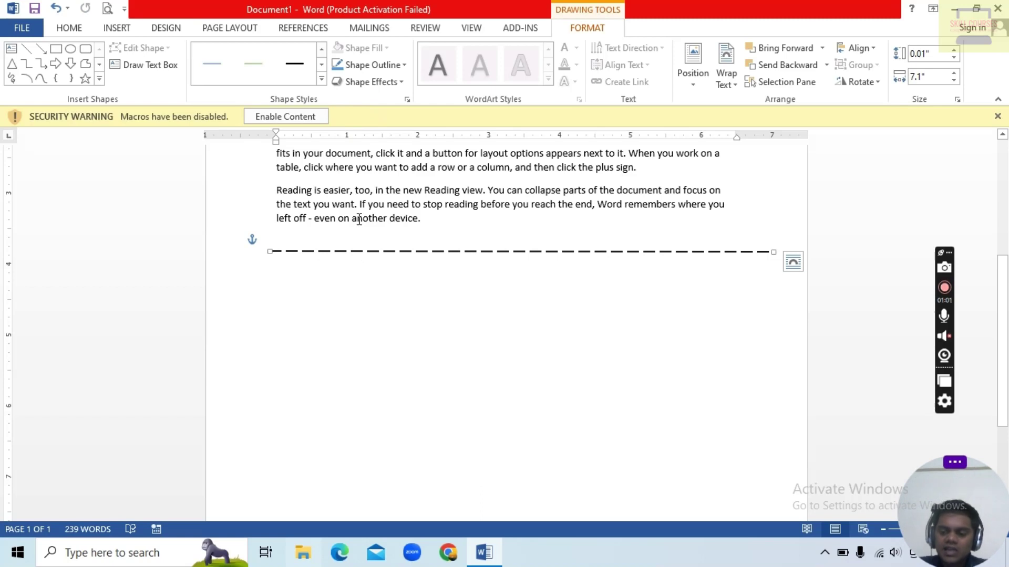
pyautogui.press('Delete')
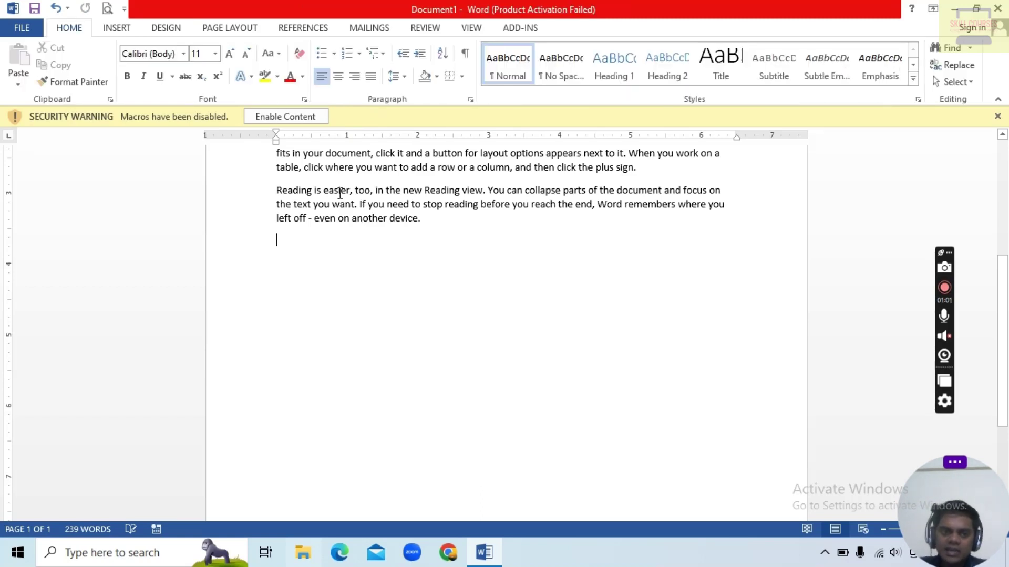
# Draw a rectangle about 2.08" wide and 1.39" high in the blank area below the last paragraph.
pyautogui.click(116, 30)
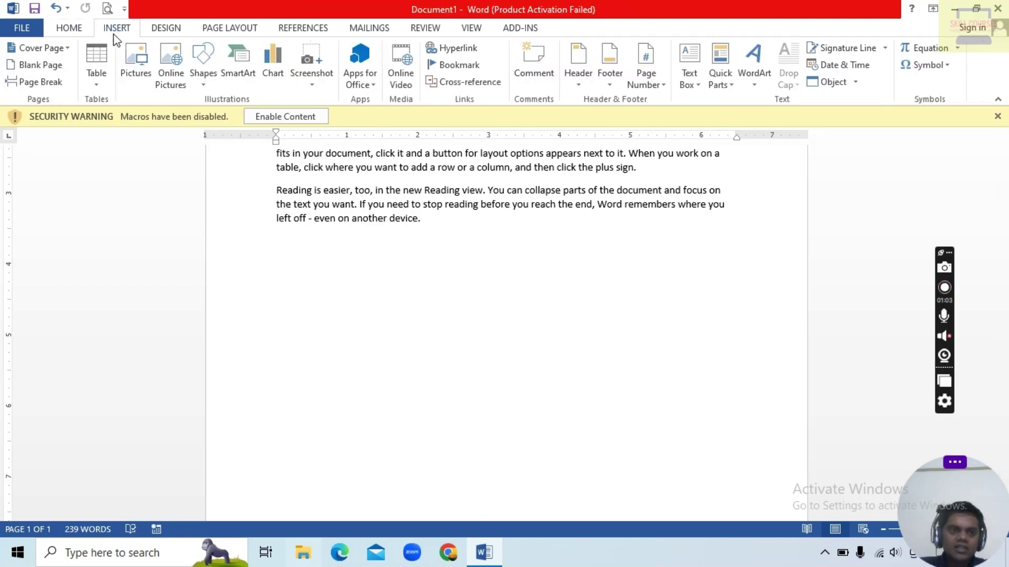
pyautogui.click(196, 74)
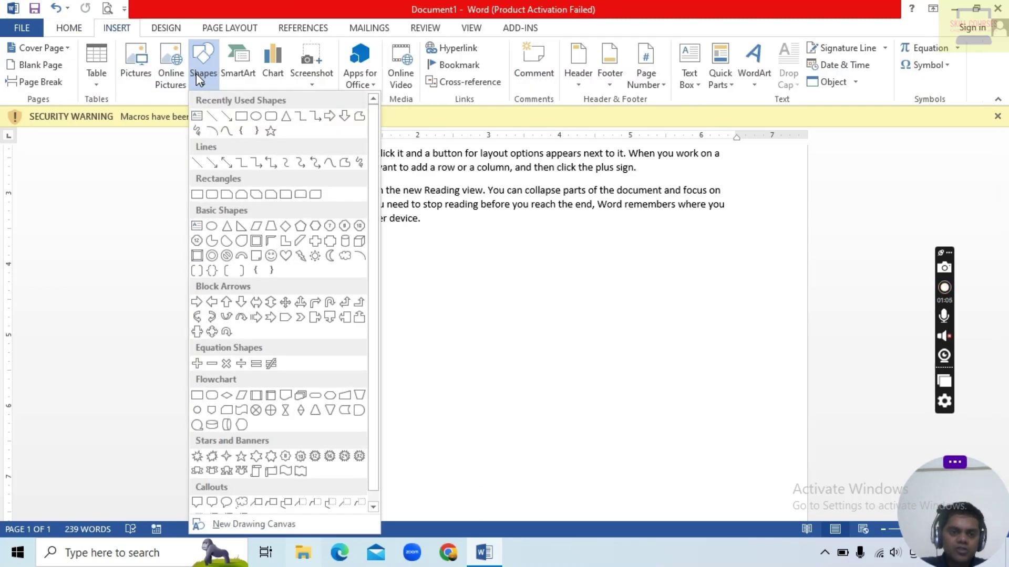
pyautogui.click(197, 195)
pyautogui.moveTo(297, 278)
pyautogui.mouseDown()
pyautogui.moveTo(311, 300)
pyautogui.moveTo(446, 377)
pyautogui.mouseUp()
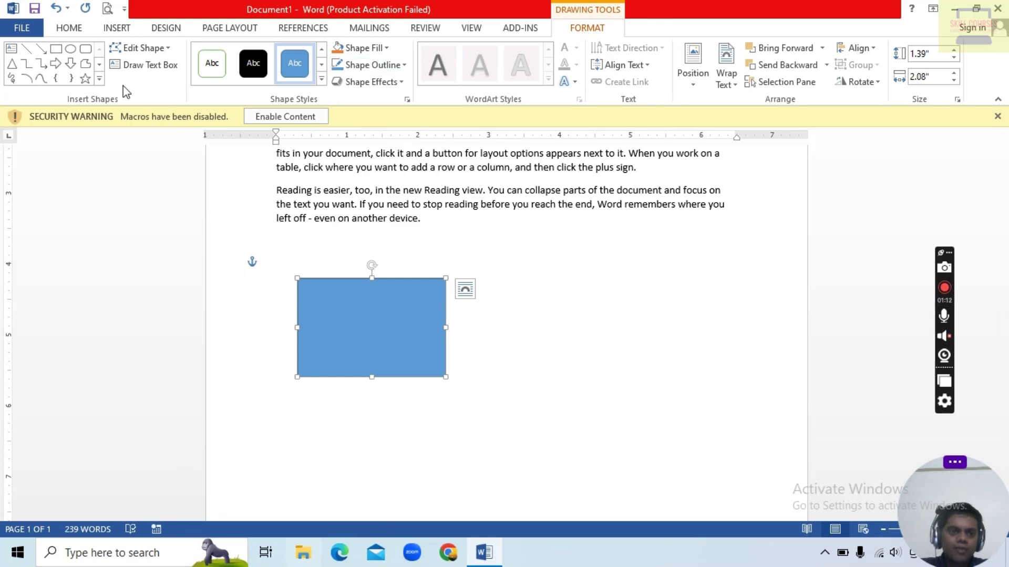
# Draw an isosceles triangle about 2.91" wide and 1.58" high to the right of the rectangle.
pyautogui.click(100, 80)
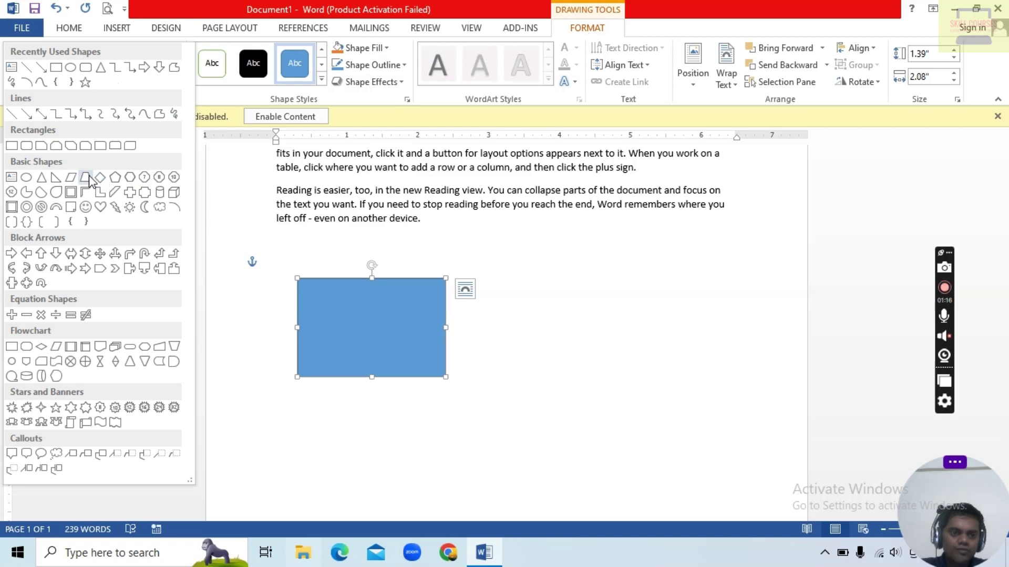
pyautogui.click(42, 182)
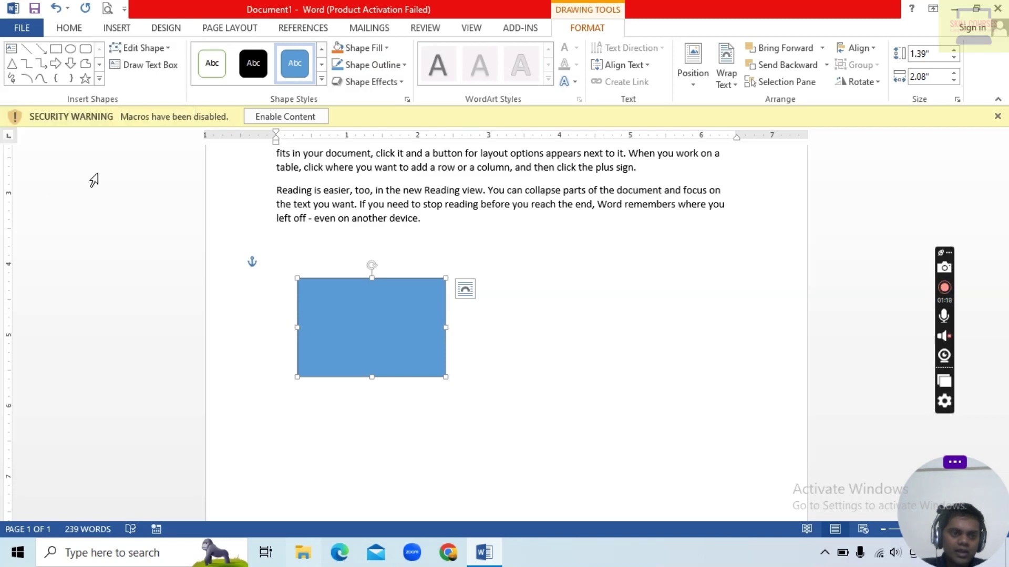
pyautogui.moveTo(511, 279); pyautogui.dragTo(717, 393)
# Fill the triangle with light orange and move it left, close beside the rectangle.
pyautogui.click(367, 48)
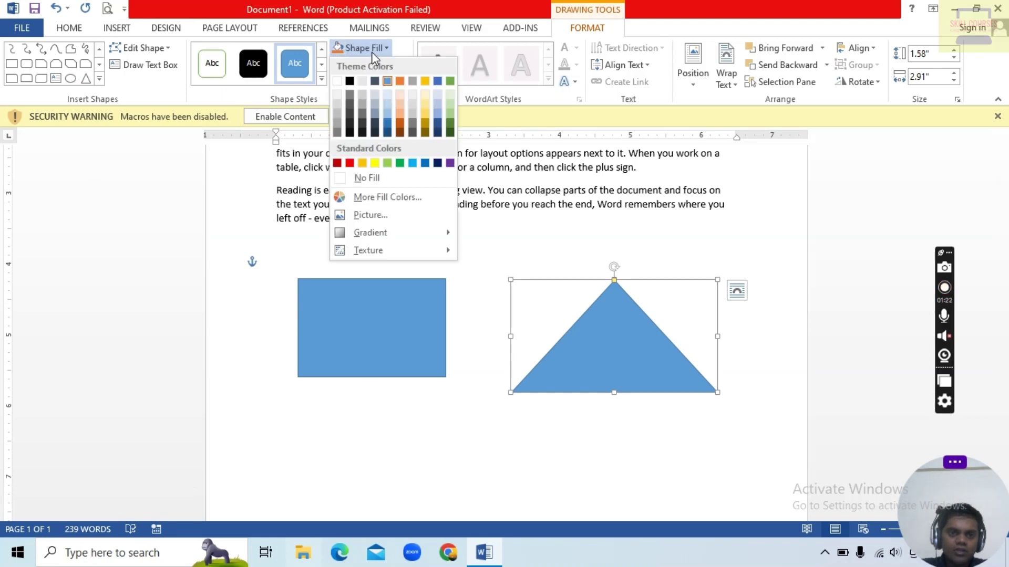
pyautogui.click(400, 101)
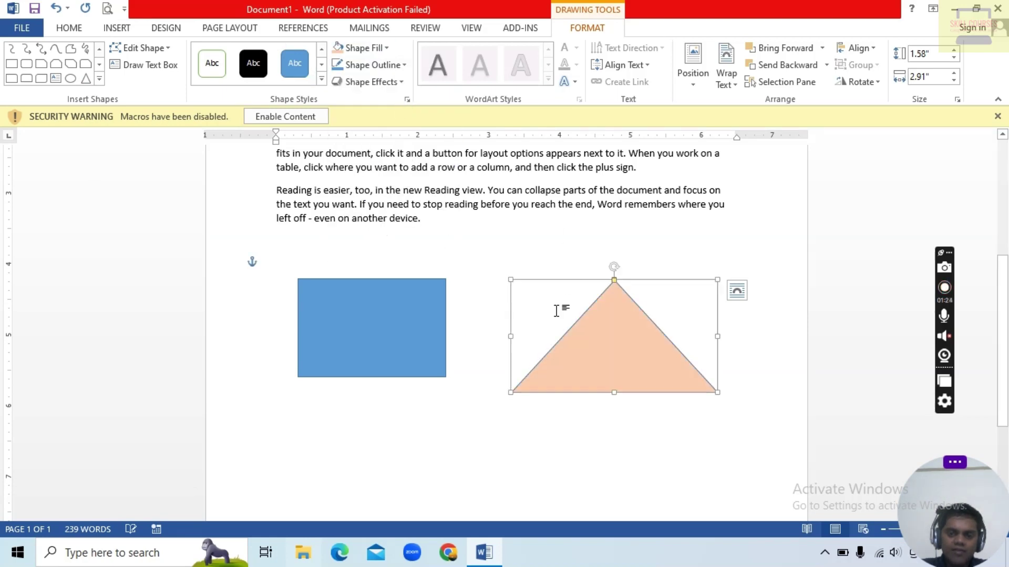
pyautogui.moveTo(597, 359); pyautogui.dragTo(547, 359)
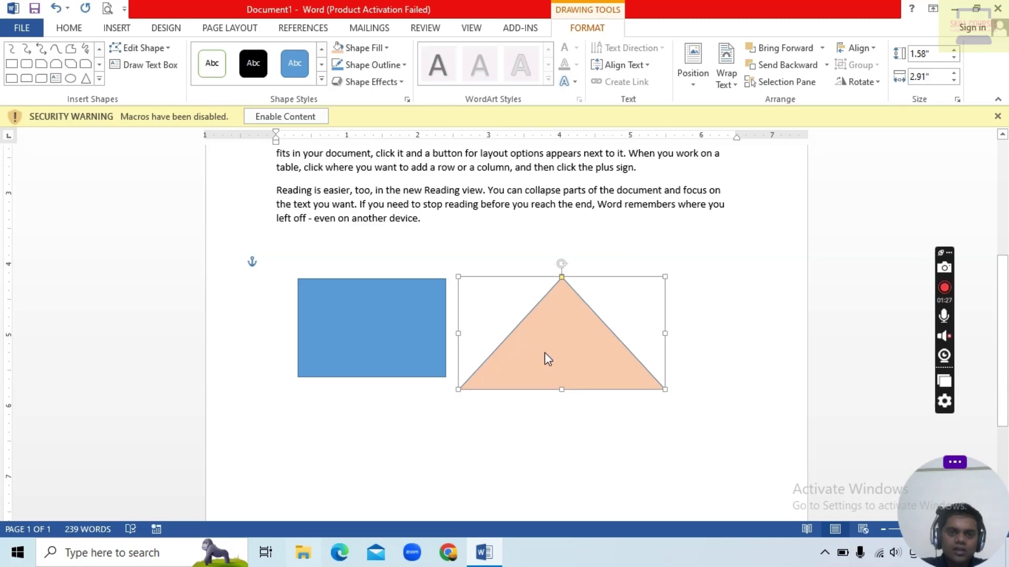
# Give the triangle a red outline with 3 pt weight and square-dot dashes.
pyautogui.click(403, 70)
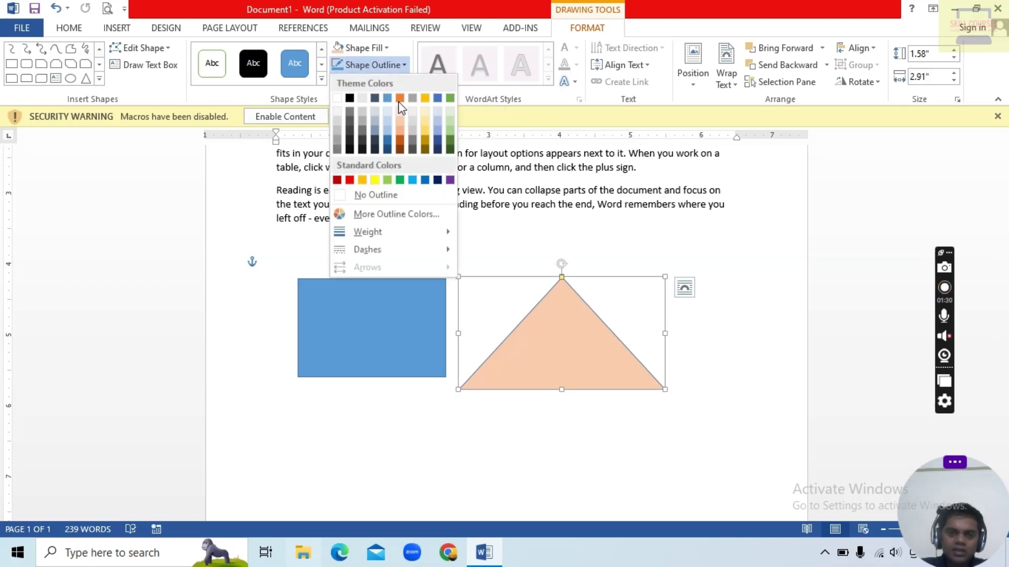
pyautogui.click(350, 180)
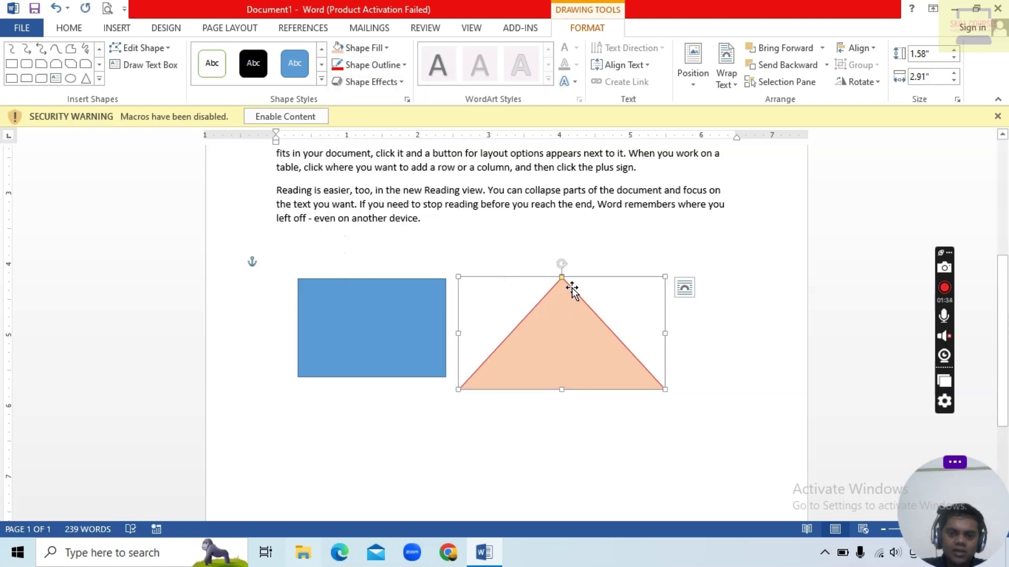
pyautogui.click(371, 65)
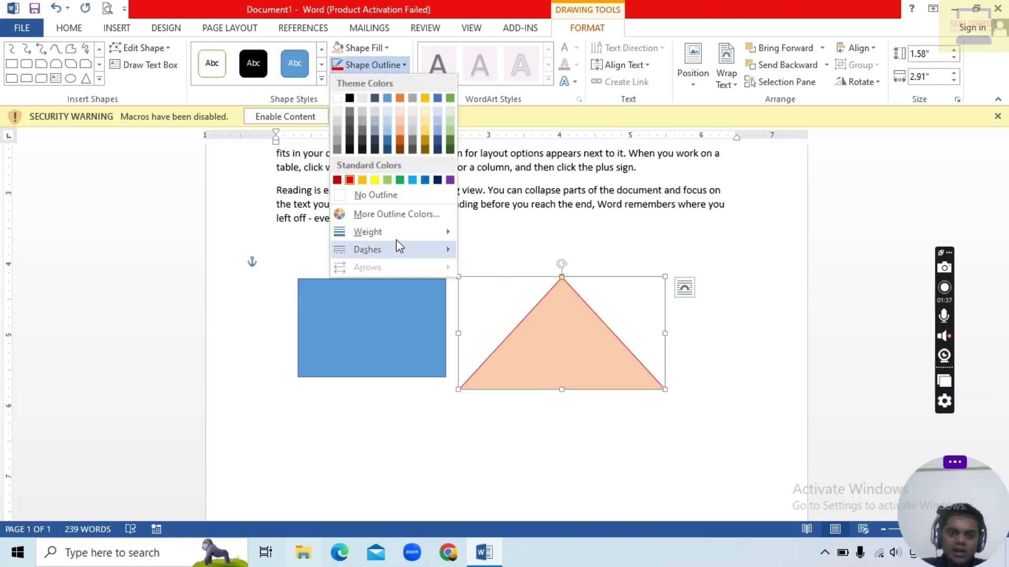
pyautogui.moveTo(403, 232)
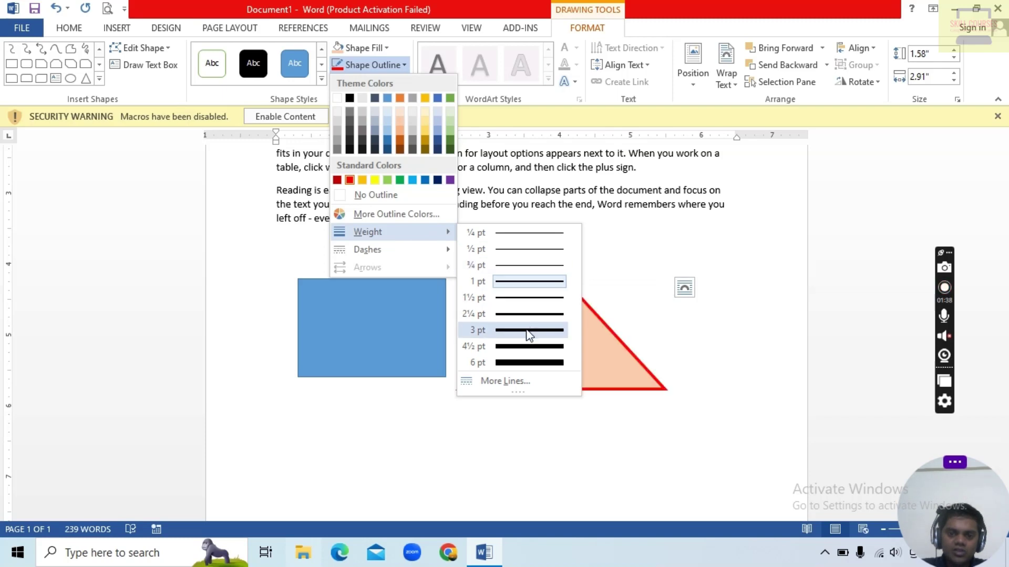
pyautogui.click(528, 330)
pyautogui.click(374, 65)
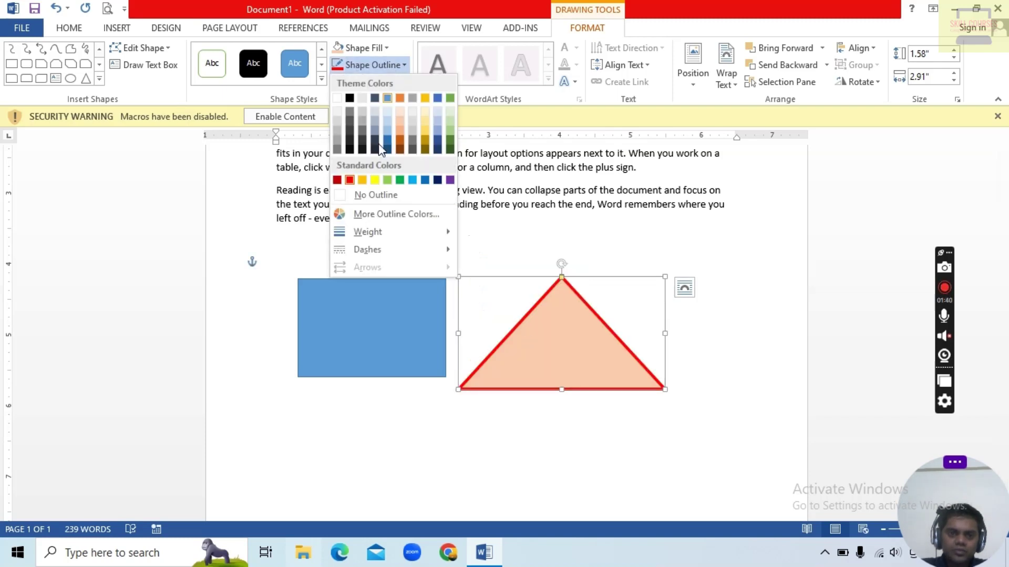
pyautogui.moveTo(381, 249)
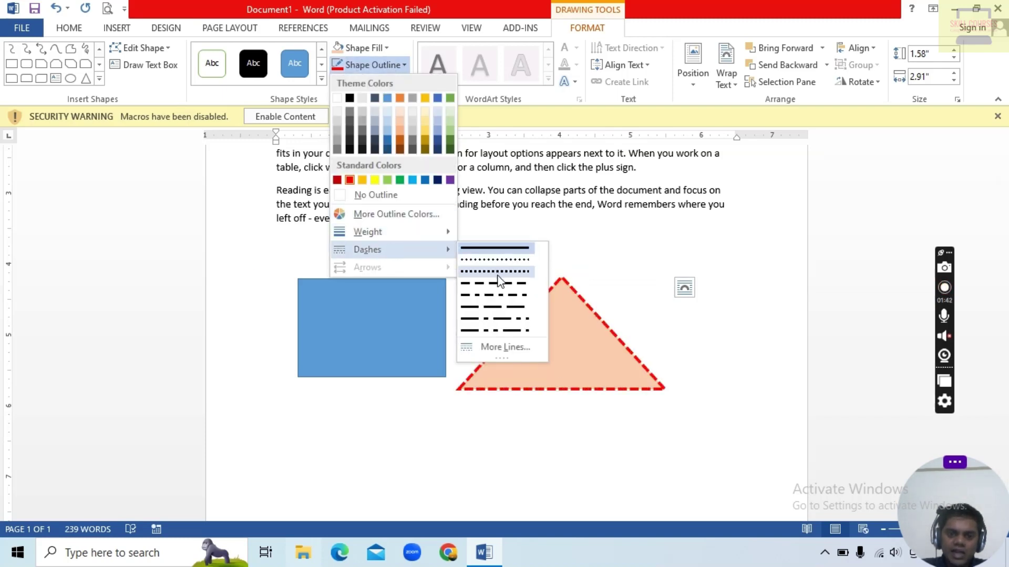
pyautogui.click(496, 272)
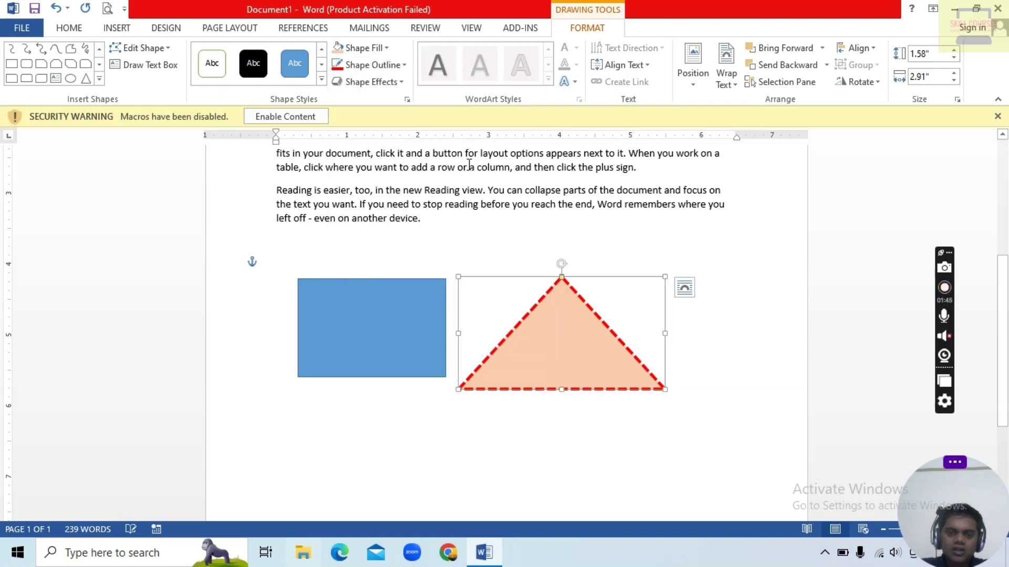
# Add a perspective shadow beneath the triangle and a full reflection set slightly below its base.
pyautogui.click(402, 82)
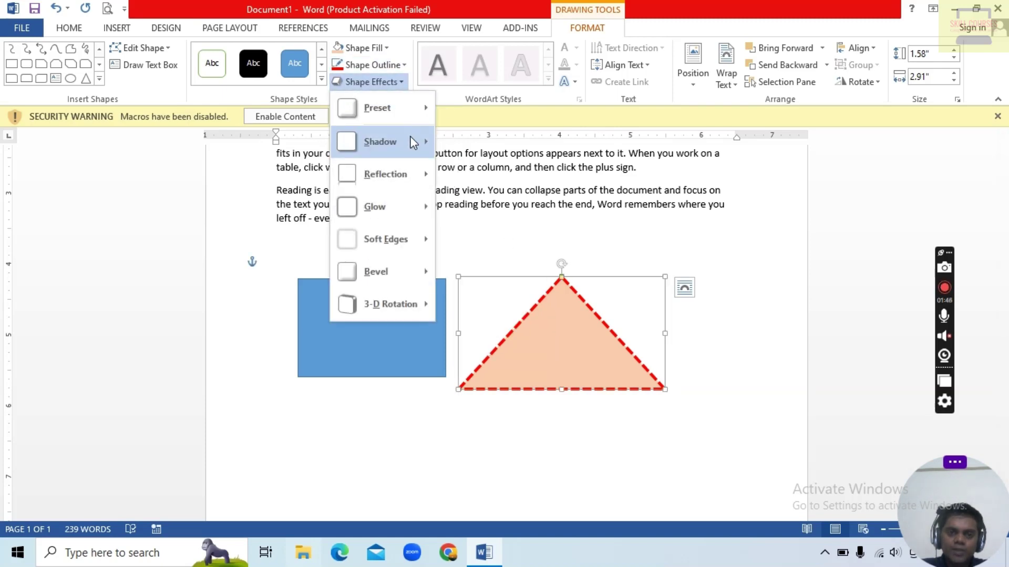
pyautogui.moveTo(399, 141)
pyautogui.click(539, 485)
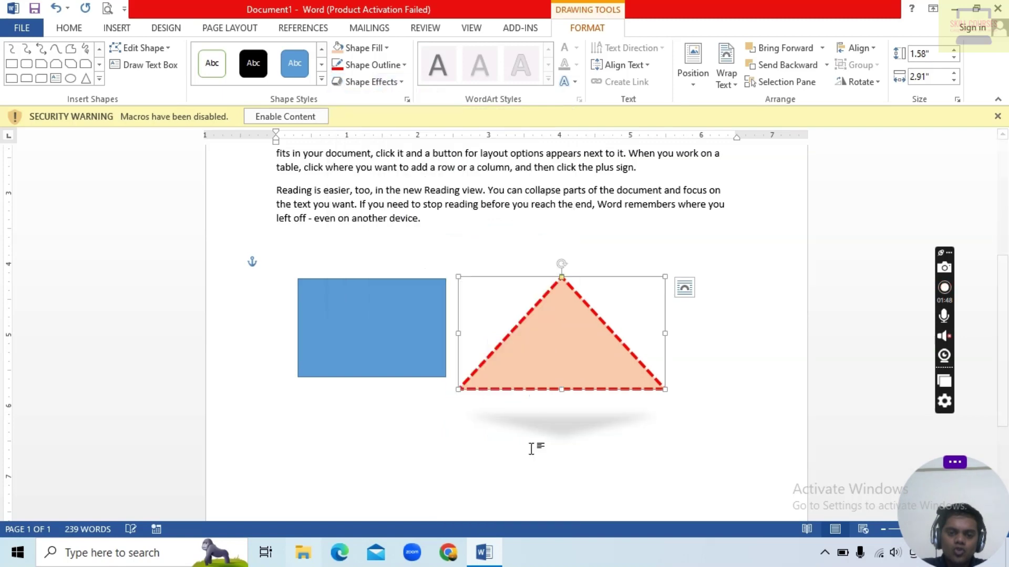
pyautogui.click(393, 87)
pyautogui.moveTo(386, 173)
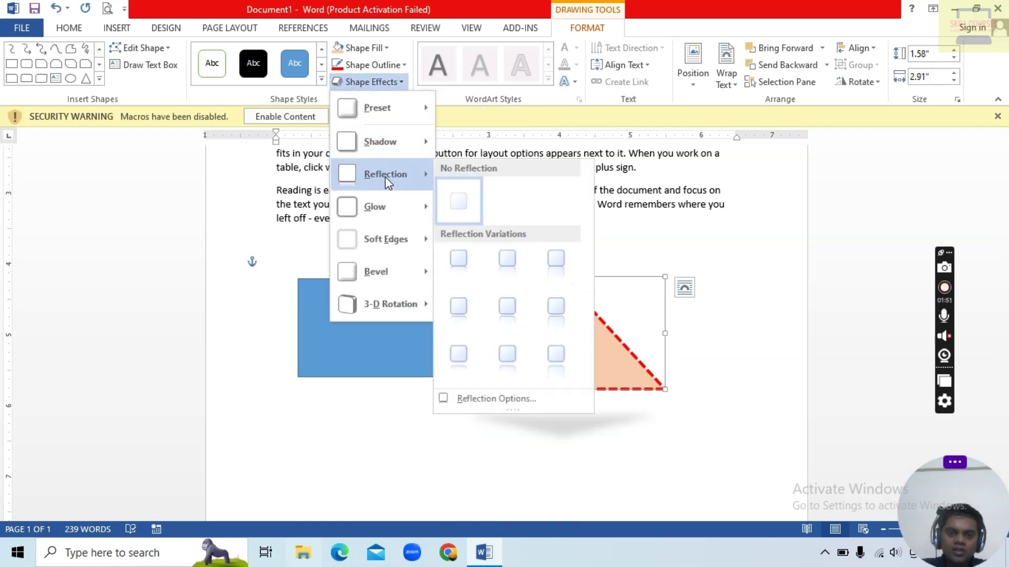
pyautogui.click(556, 357)
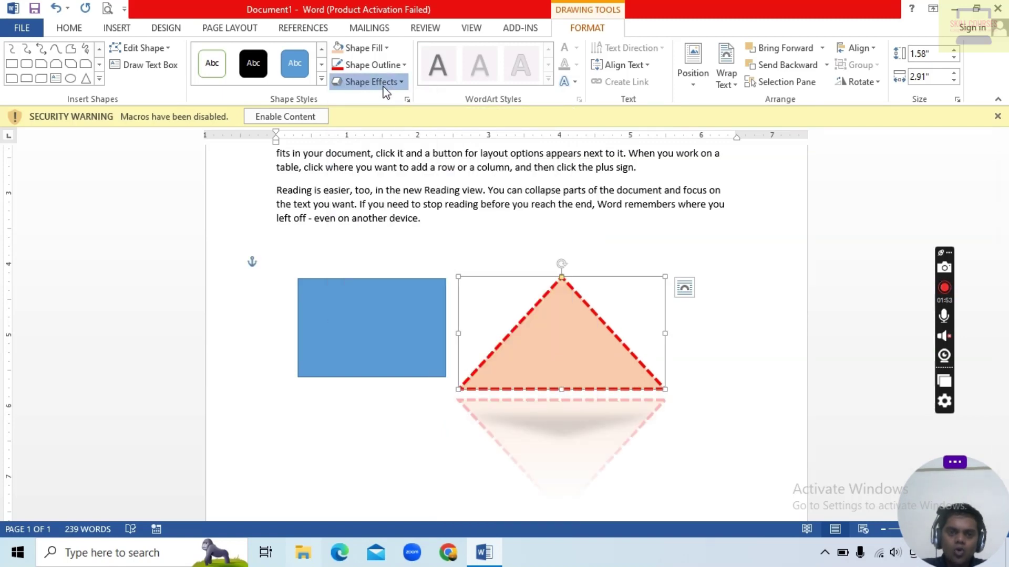
# Turn the triangle in 3-D with the first preset in the third row of the Parallel rotations.
pyautogui.click(368, 82)
pyautogui.moveTo(394, 210)
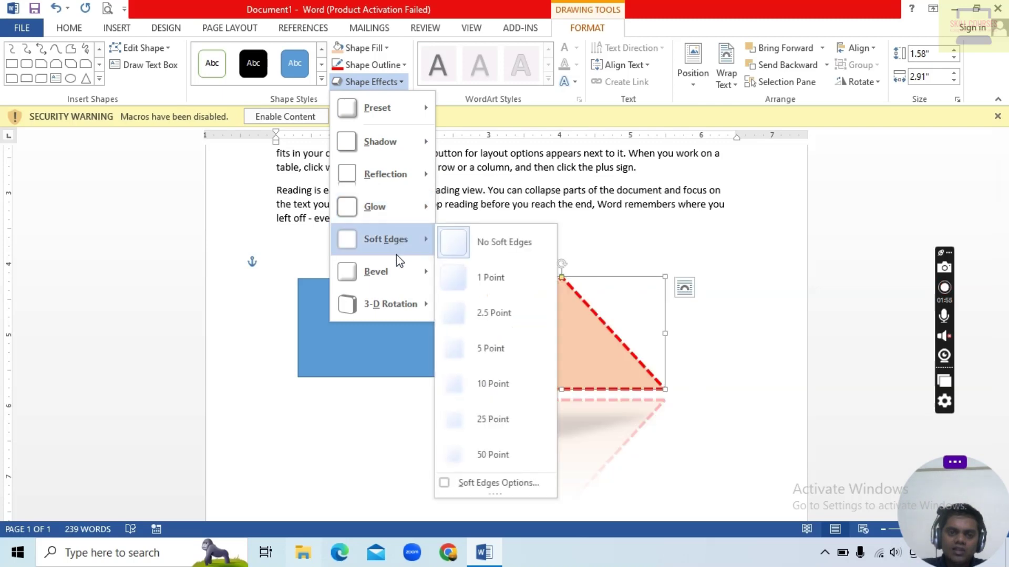
pyautogui.moveTo(392, 304)
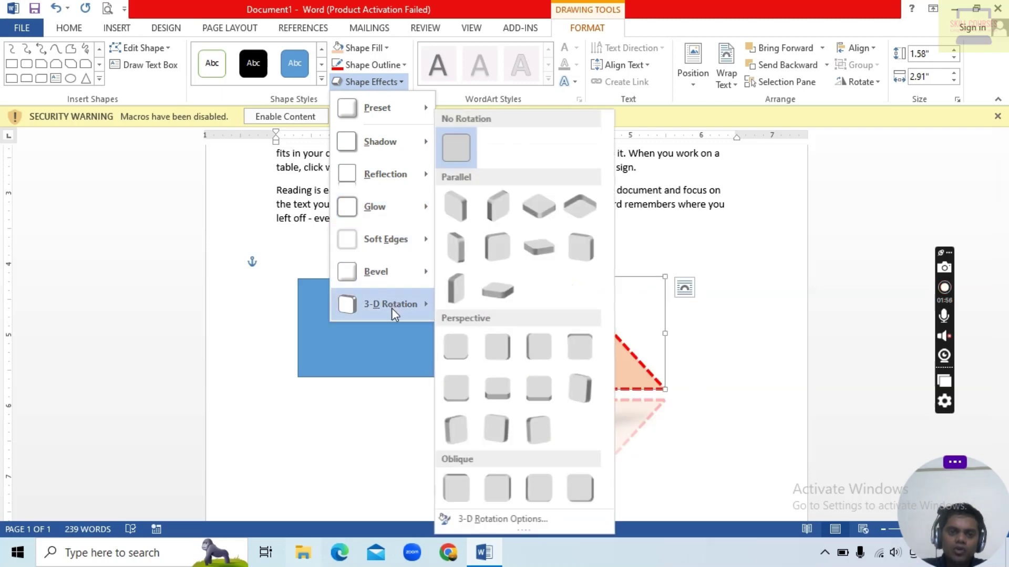
pyautogui.click(451, 285)
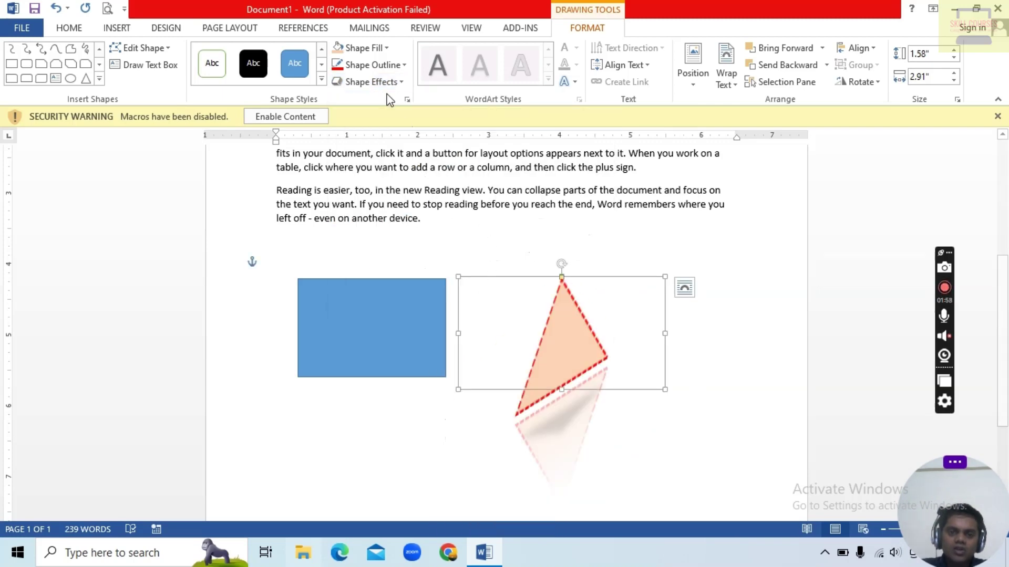
# Remove the shadow and the reflection from the triangle.
pyautogui.click(370, 82)
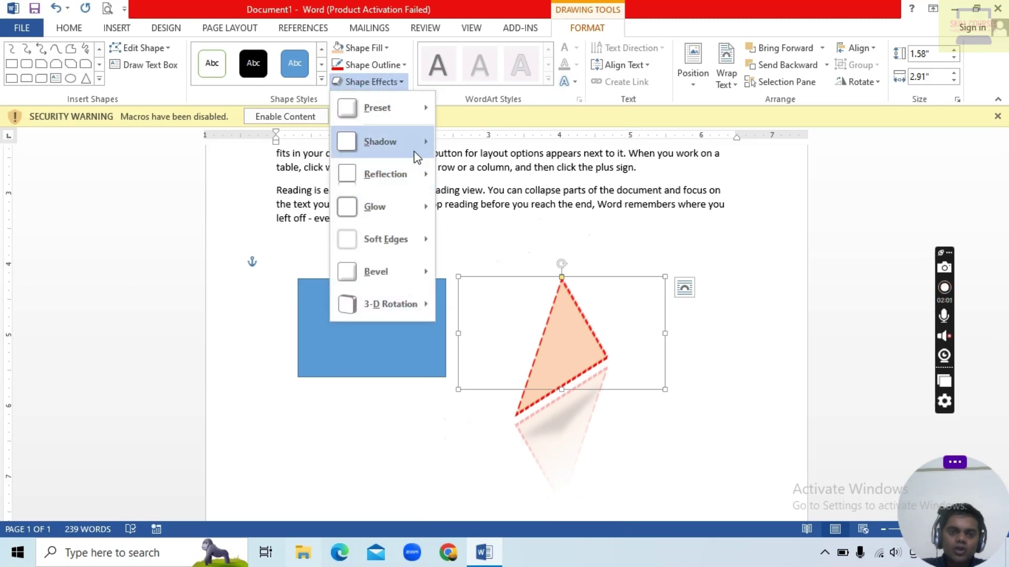
pyautogui.moveTo(417, 154)
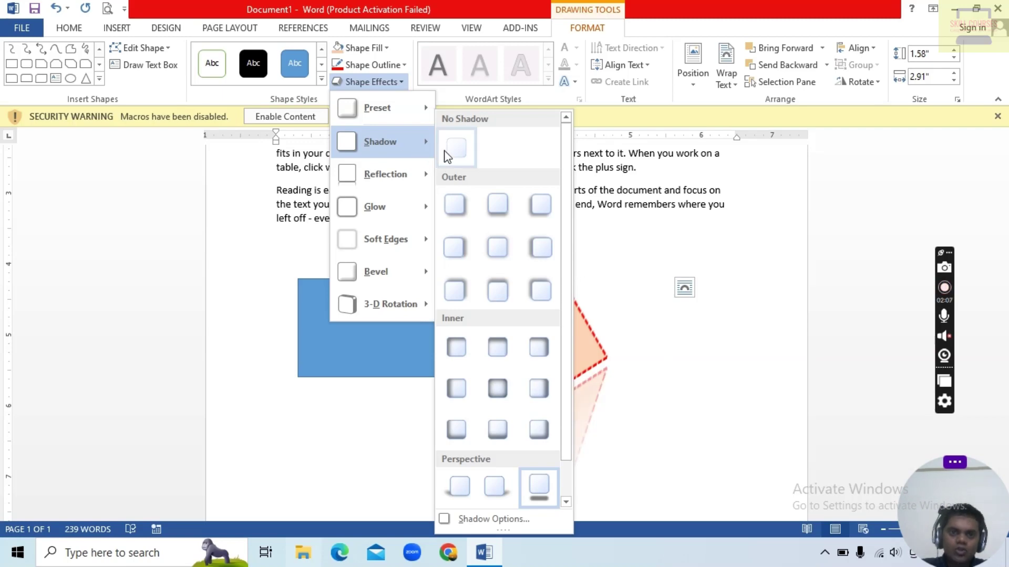
pyautogui.click(432, 139)
pyautogui.click(395, 82)
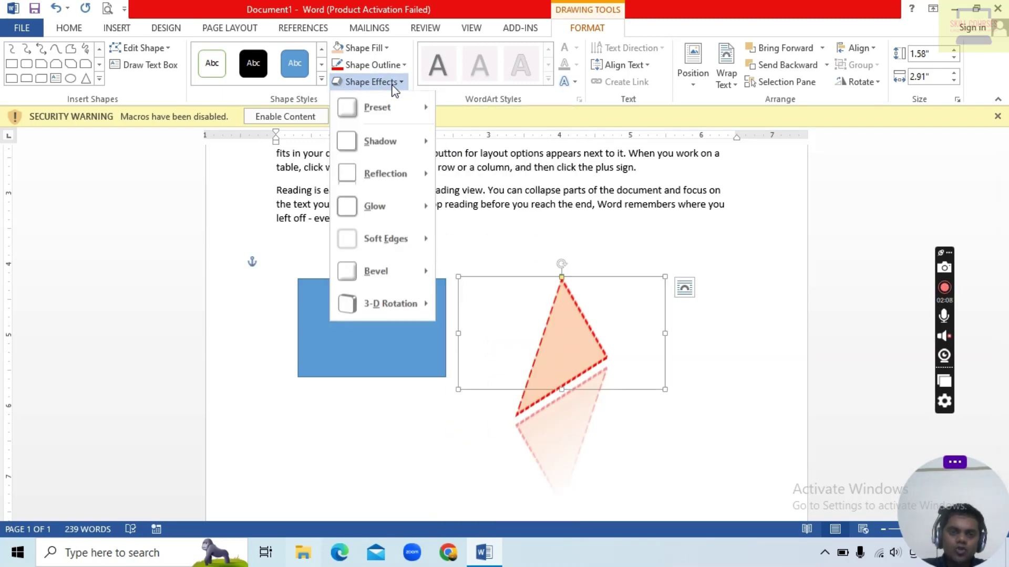
pyautogui.click(434, 167)
pyautogui.hotkey('ctrl', 'z')
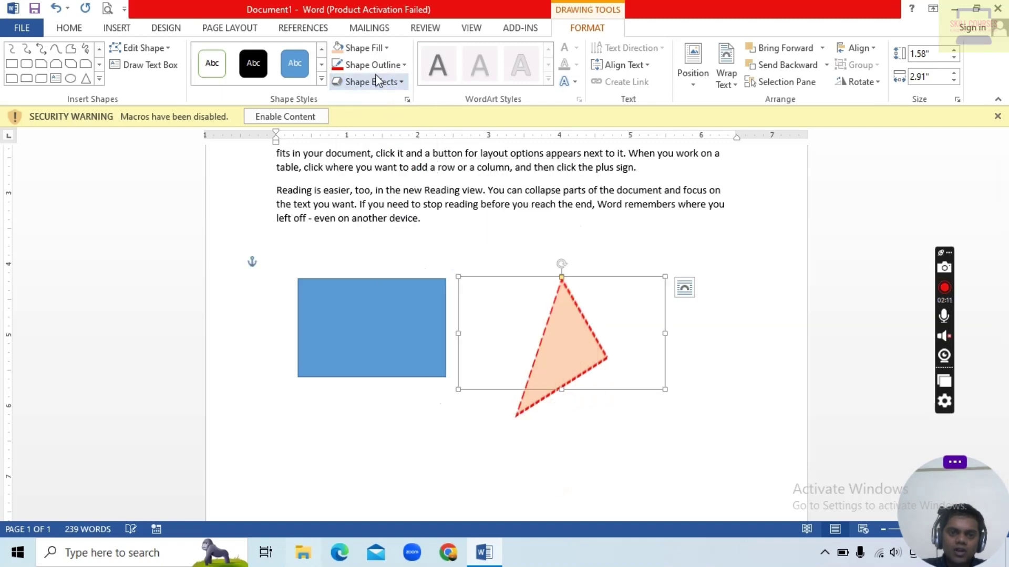
# Reset the triangle's 3-D rotation to No Rotation.
pyautogui.click(371, 82)
pyautogui.moveTo(409, 296)
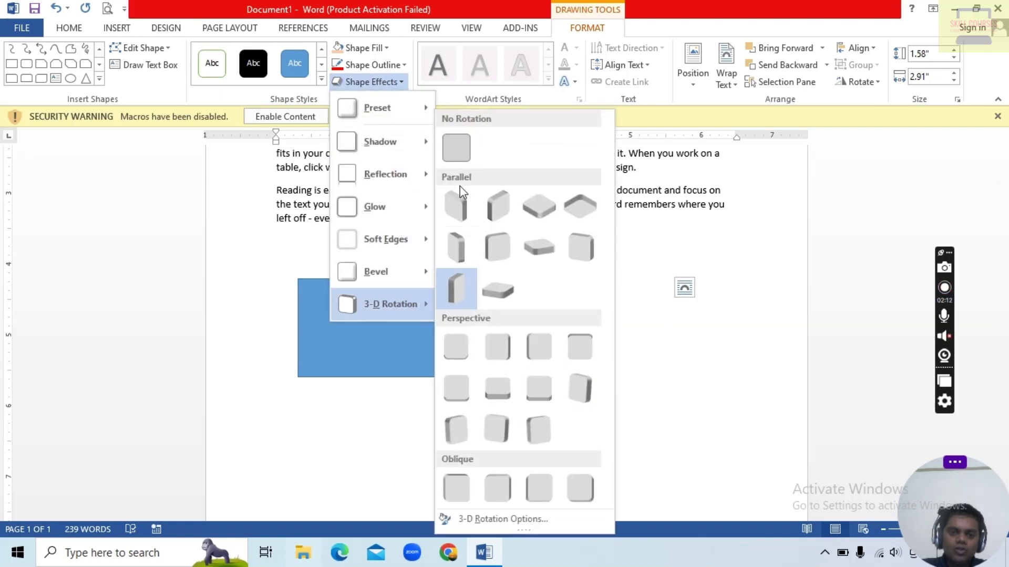
pyautogui.click(457, 147)
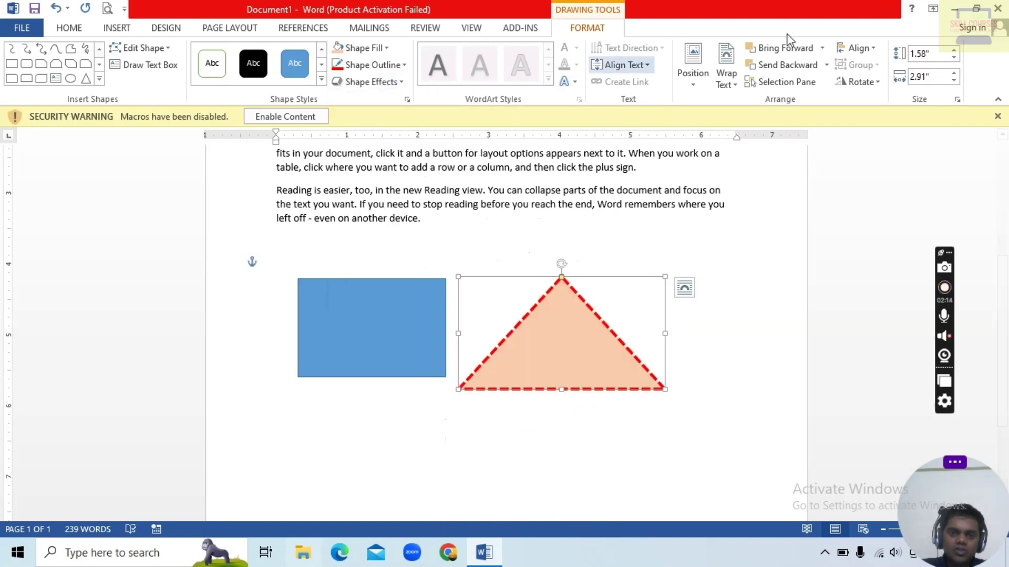
# Position the triangle with text wrapping in the page's top left, followed by its middle left.
pyautogui.click(696, 83)
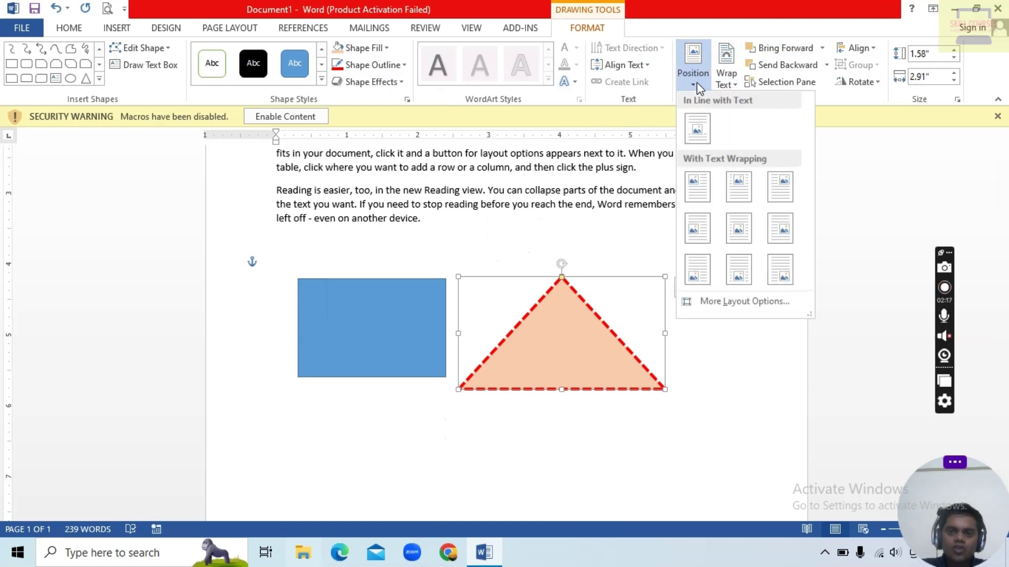
pyautogui.click(697, 186)
pyautogui.scroll(4, 457, 247)
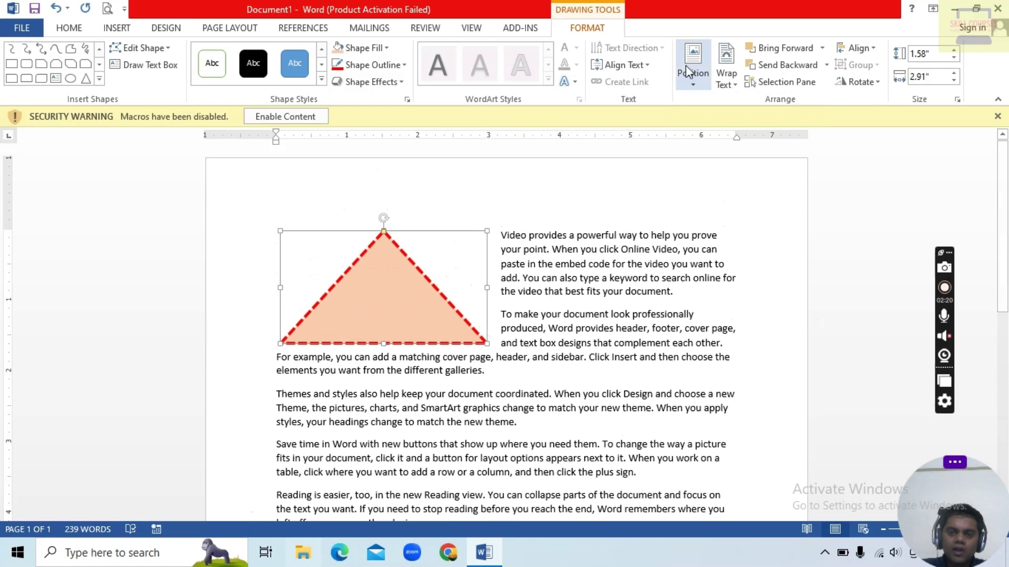
pyautogui.click(693, 73)
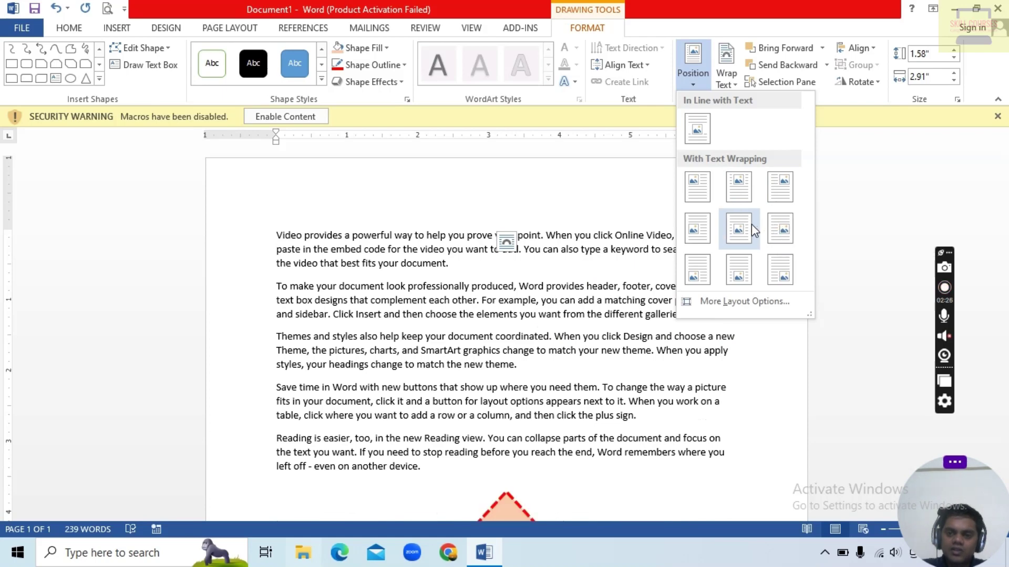
pyautogui.press('Escape')
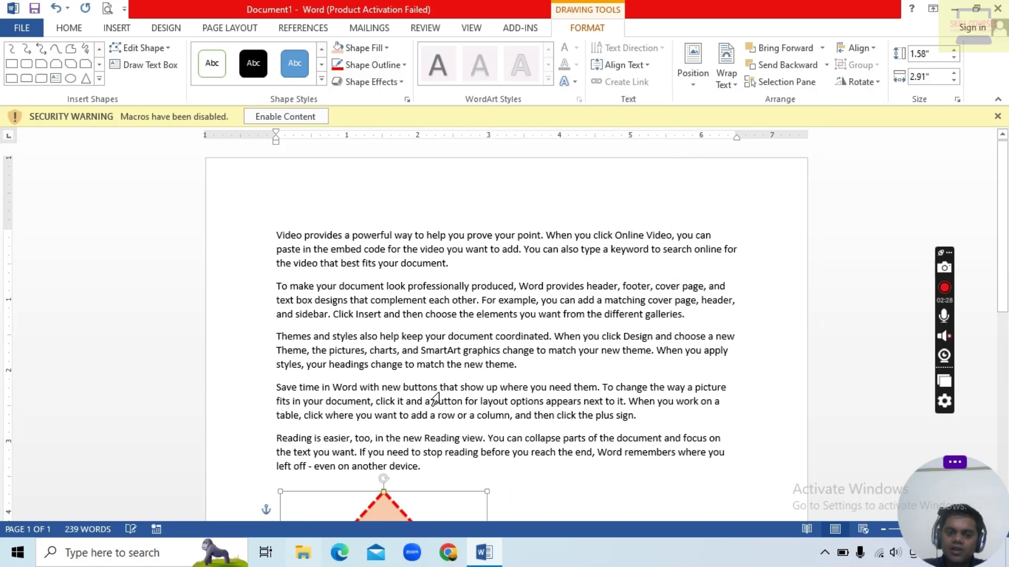
pyautogui.scroll(-5, 457, 378)
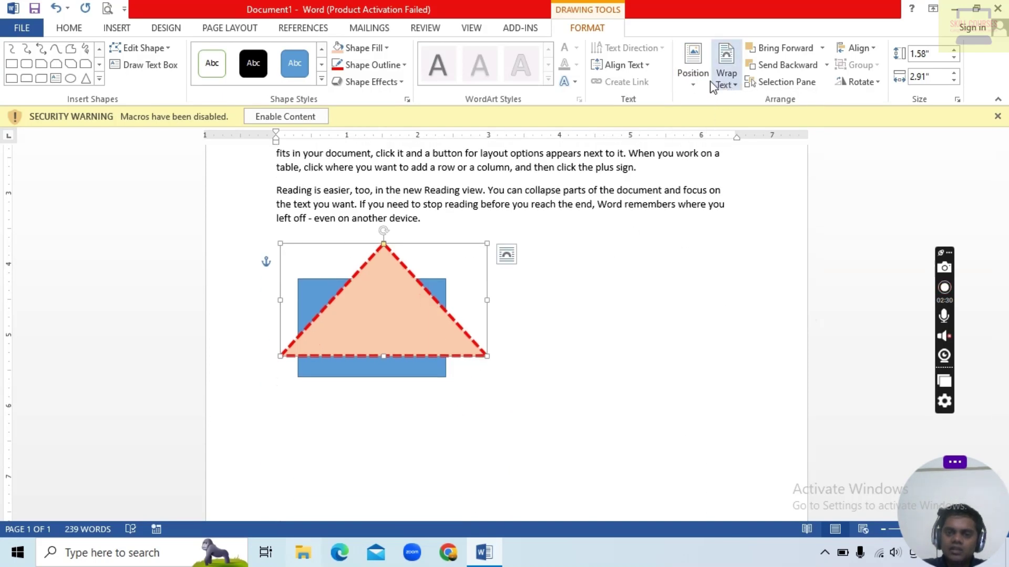
# Position the triangle in the page's bottom left and bring it back to the middle left, over the rectangle.
pyautogui.click(695, 79)
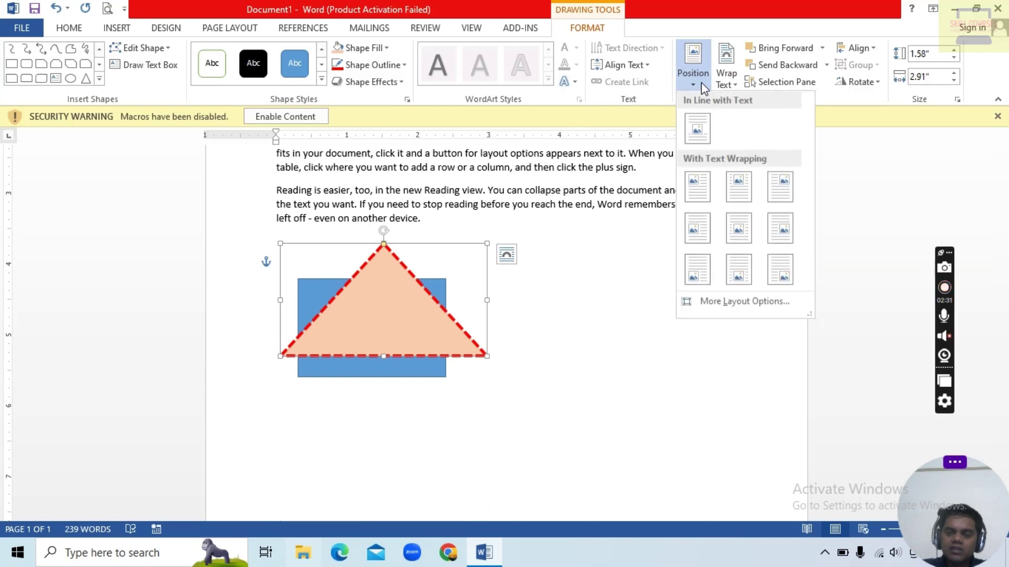
pyautogui.click(699, 279)
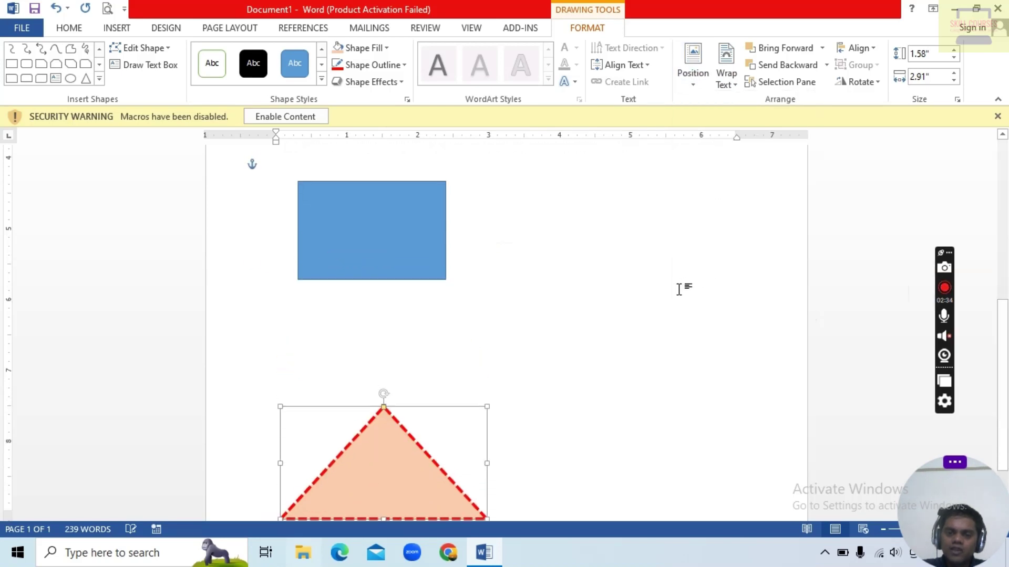
pyautogui.click(696, 83)
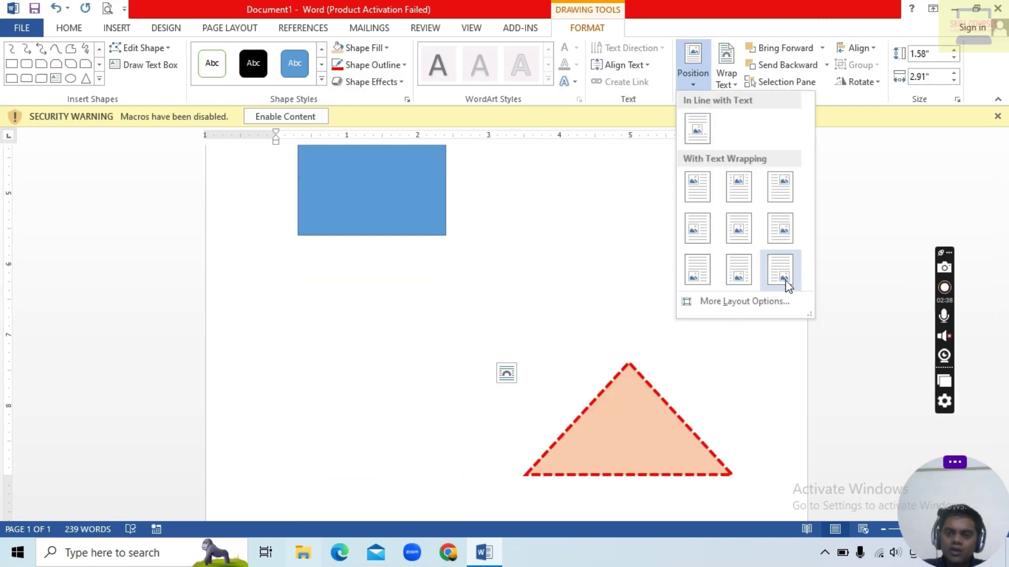
pyautogui.click(699, 229)
pyautogui.scroll(3, 609, 279)
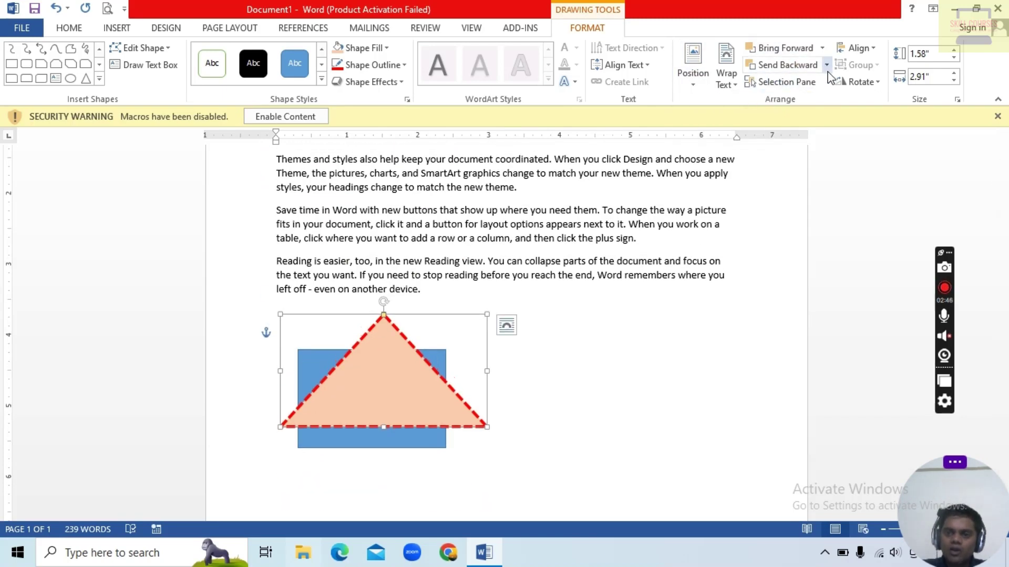
# Send the triangle to the back behind the rectangle and bring it to the front again.
pyautogui.click(827, 65)
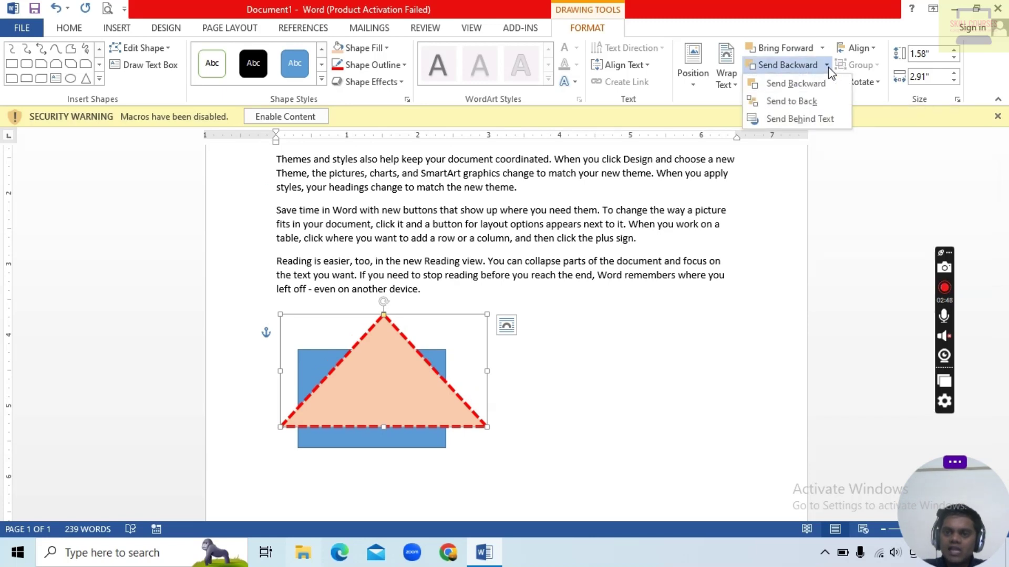
pyautogui.click(807, 102)
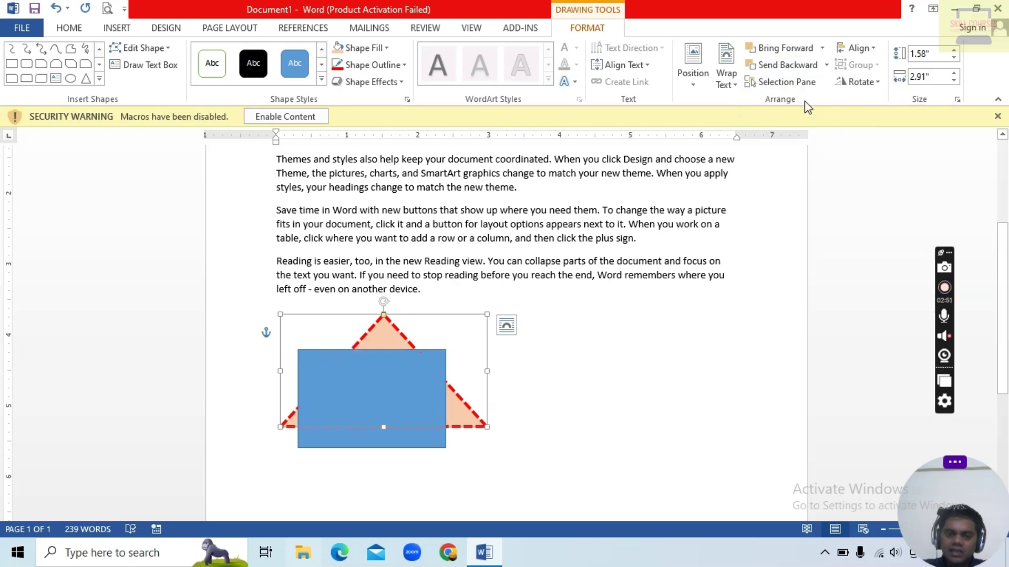
pyautogui.click(824, 51)
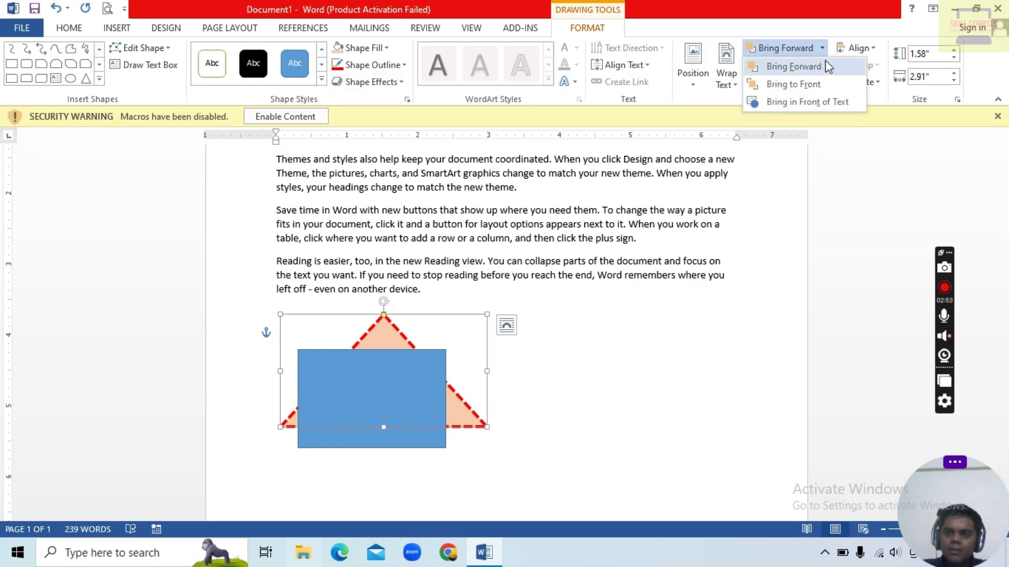
pyautogui.click(817, 86)
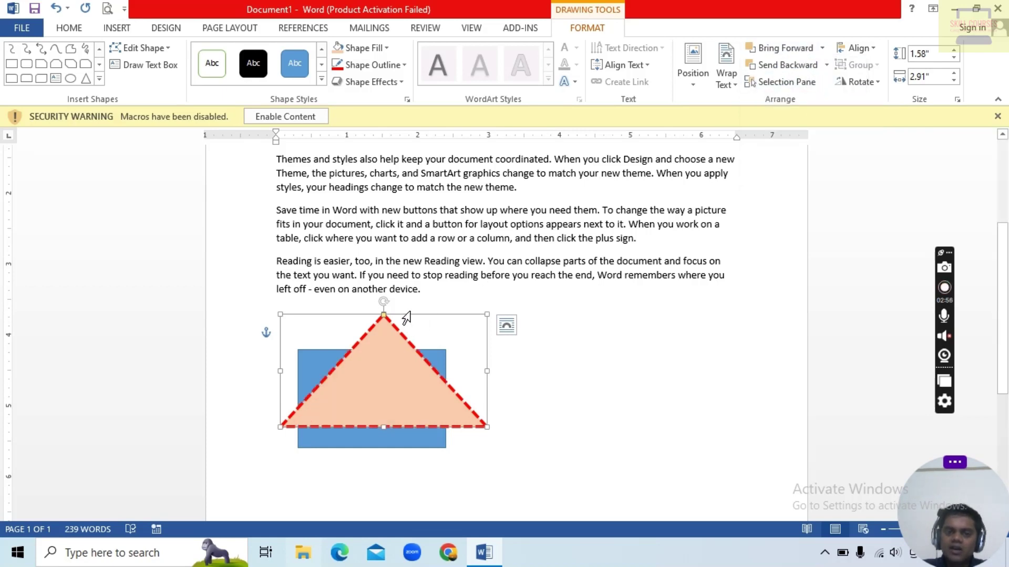
# Move the triangle up into the second paragraph and set its text wrapping to Top and Bottom.
pyautogui.moveTo(410, 318); pyautogui.dragTo(495, 169)
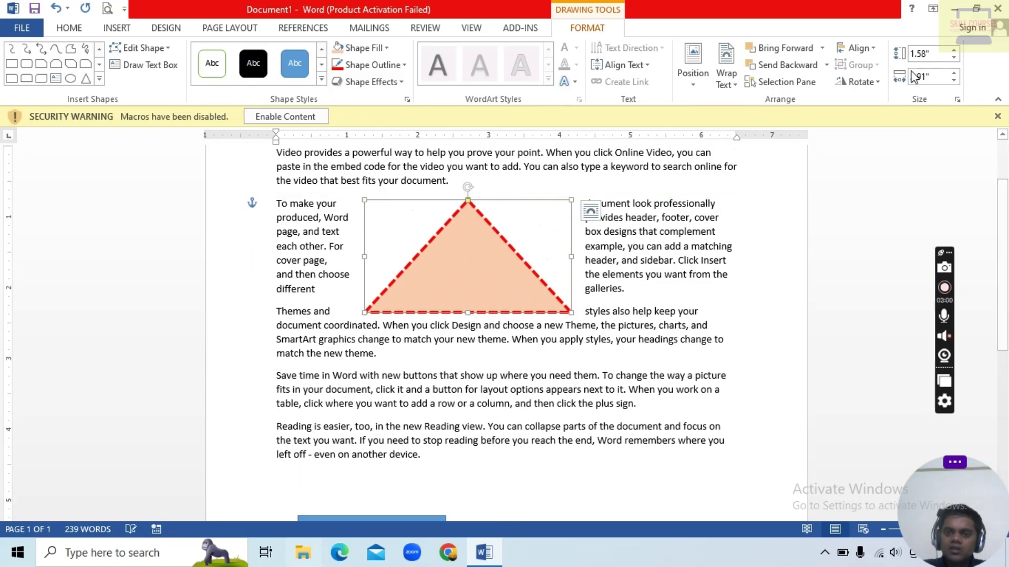
pyautogui.click(738, 84)
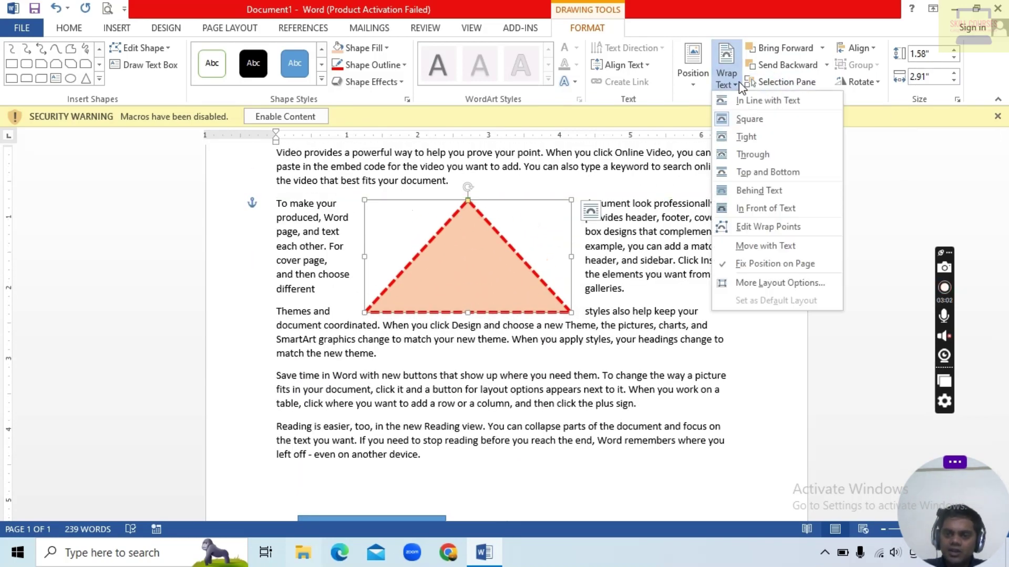
pyautogui.click(762, 172)
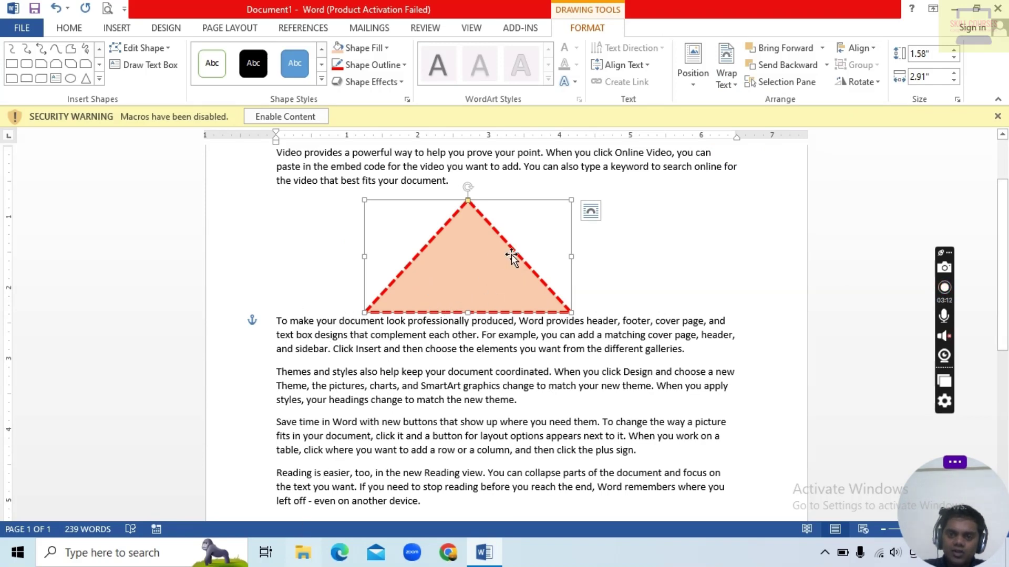
# Set the triangle's text wrapping to Square and move it below the text, beside the blue rectangle.
pyautogui.click(731, 73)
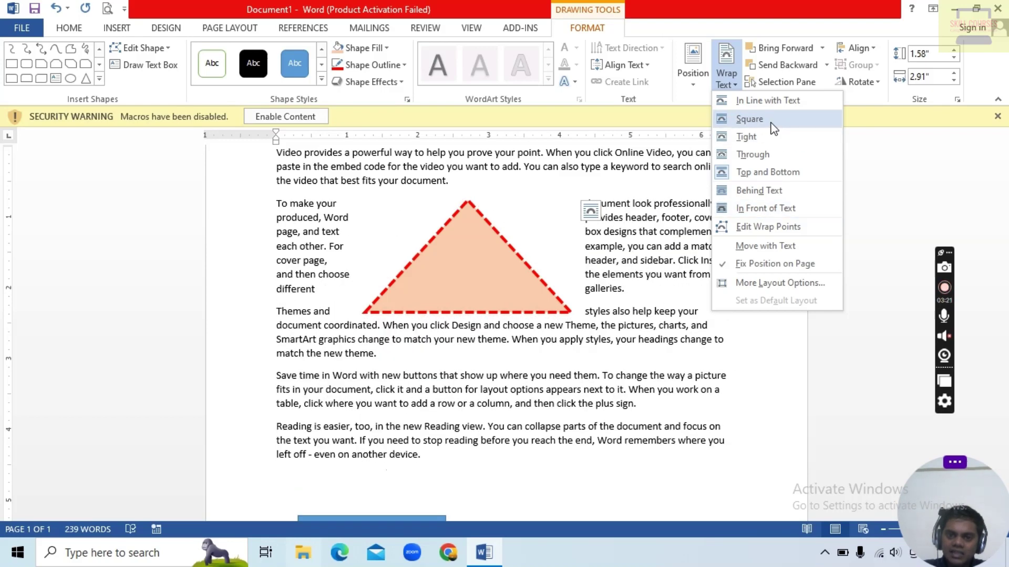
pyautogui.click(771, 122)
pyautogui.click(657, 290)
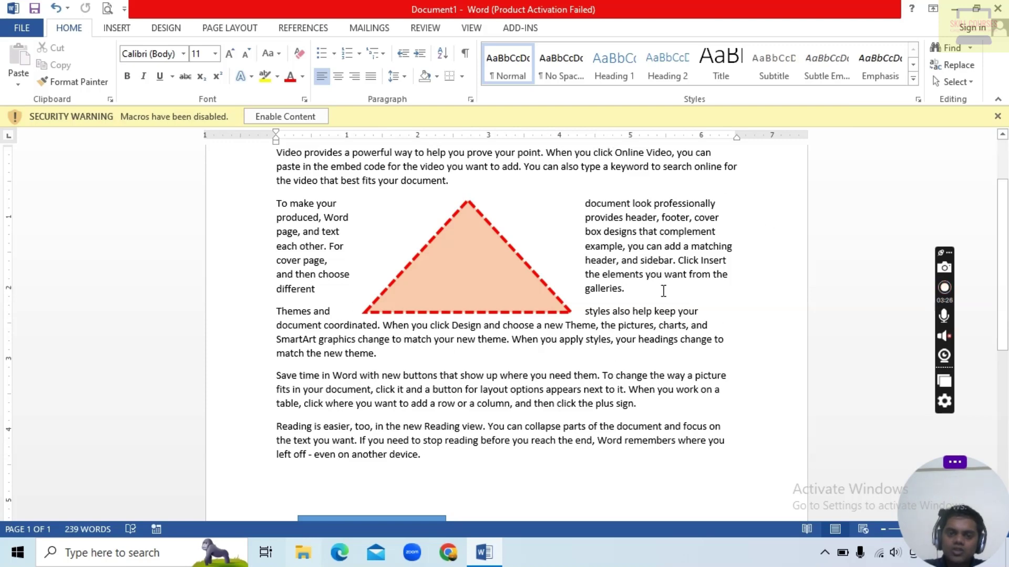
pyautogui.moveTo(458, 268)
pyautogui.mouseDown()
pyautogui.moveTo(520, 488)
pyautogui.moveTo(558, 399)
pyautogui.moveTo(568, 432)
pyautogui.mouseUp()
pyautogui.click(587, 28)
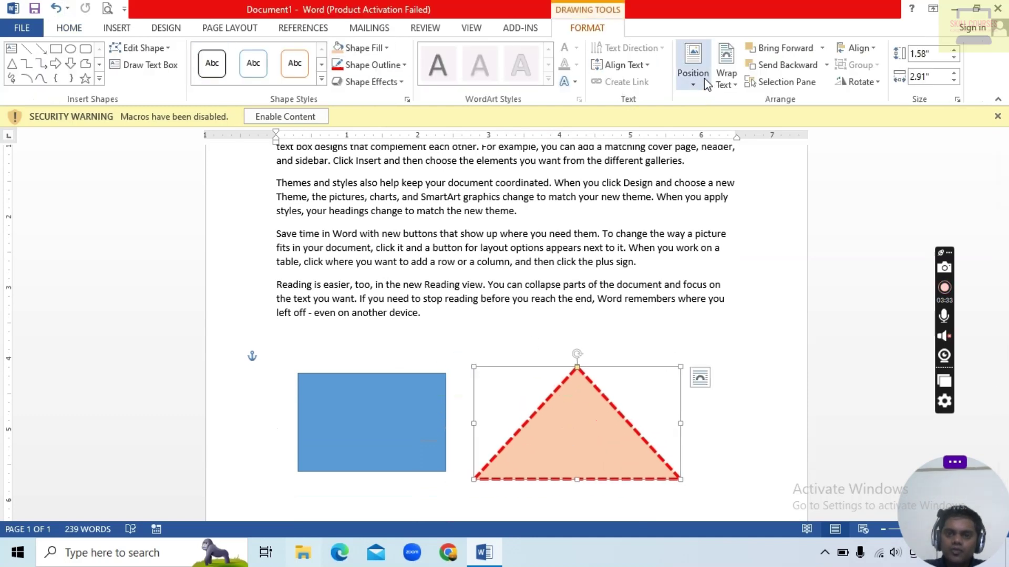
# Align the triangle to the left margin and after that to the center.
pyautogui.click(875, 51)
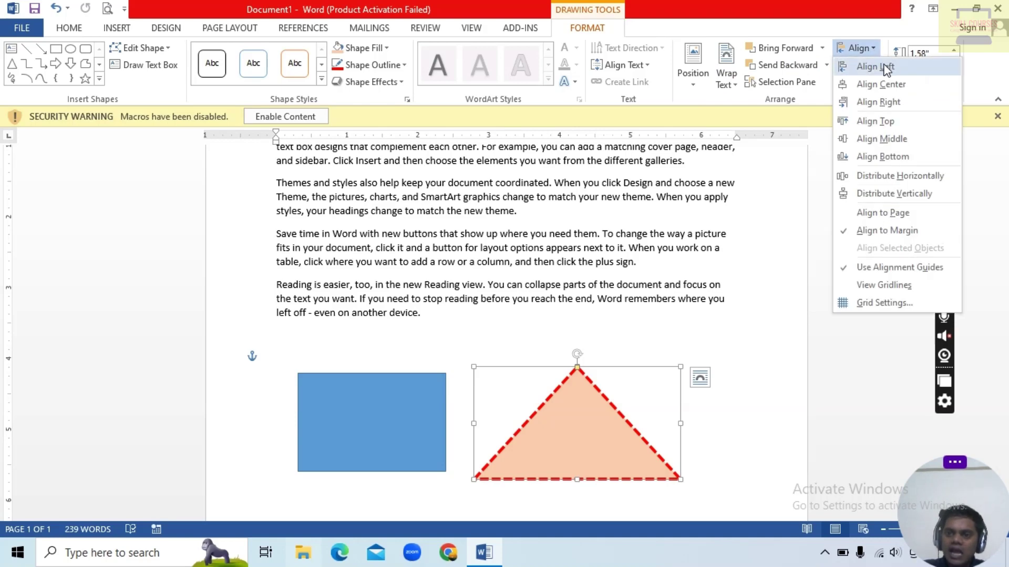
pyautogui.click(886, 67)
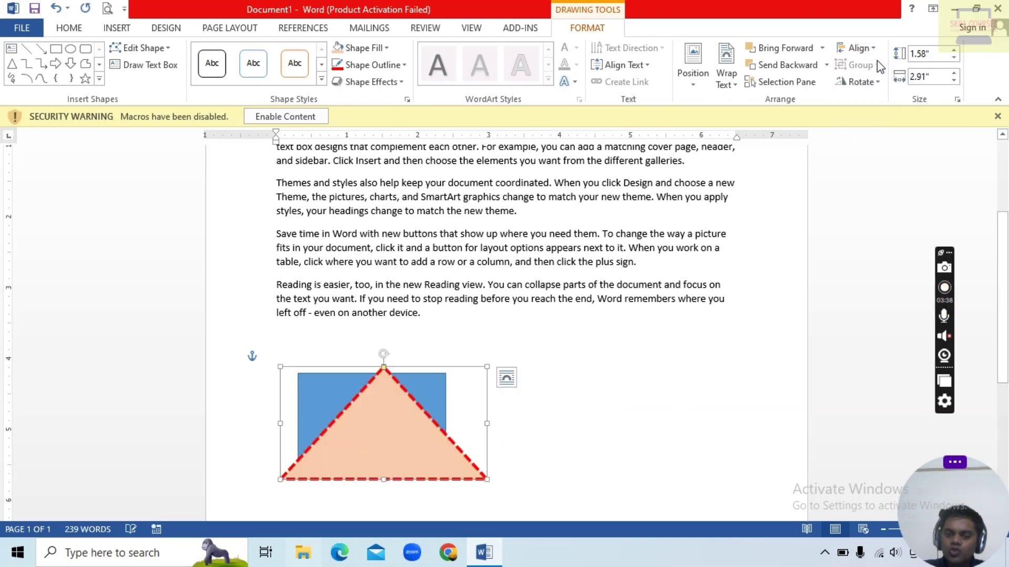
pyautogui.click(841, 47)
pyautogui.click(881, 84)
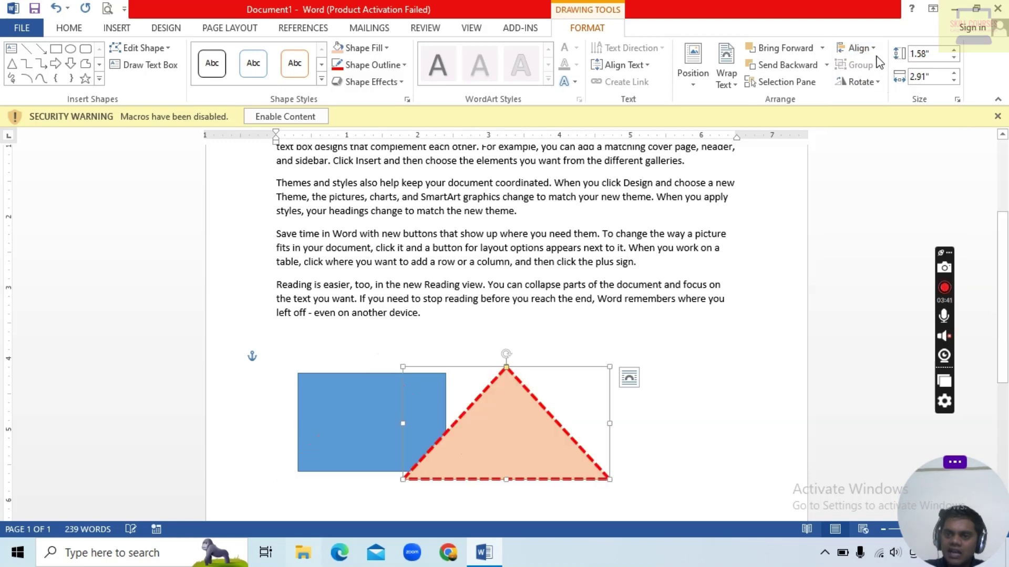
# Align the triangle to the right margin and enlarge it to 1.8" high and 3.2" wide.
pyautogui.click(871, 51)
pyautogui.click(883, 102)
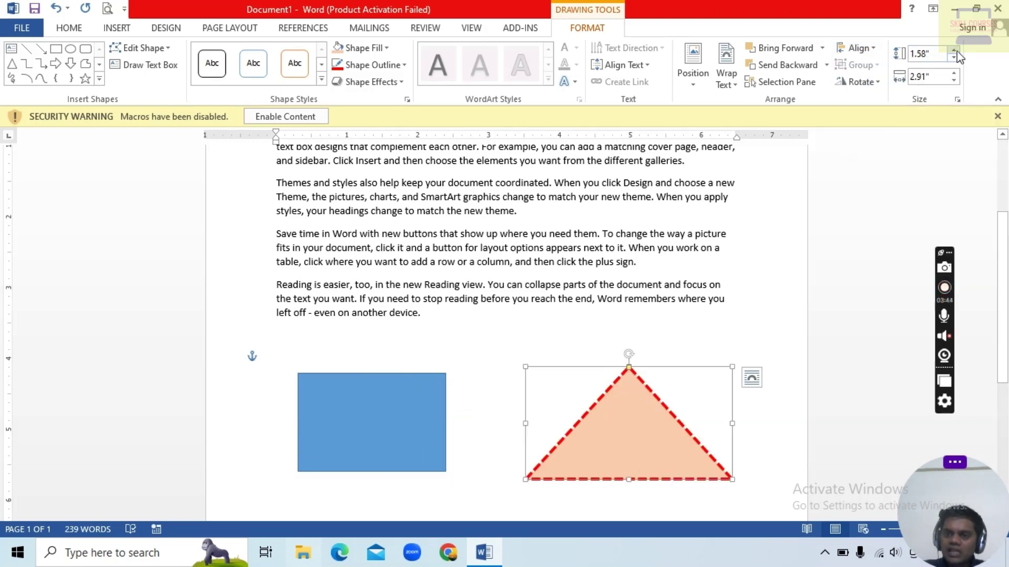
pyautogui.click(953, 51)
pyautogui.click(954, 50)
pyautogui.click(954, 74)
pyautogui.click(954, 77)
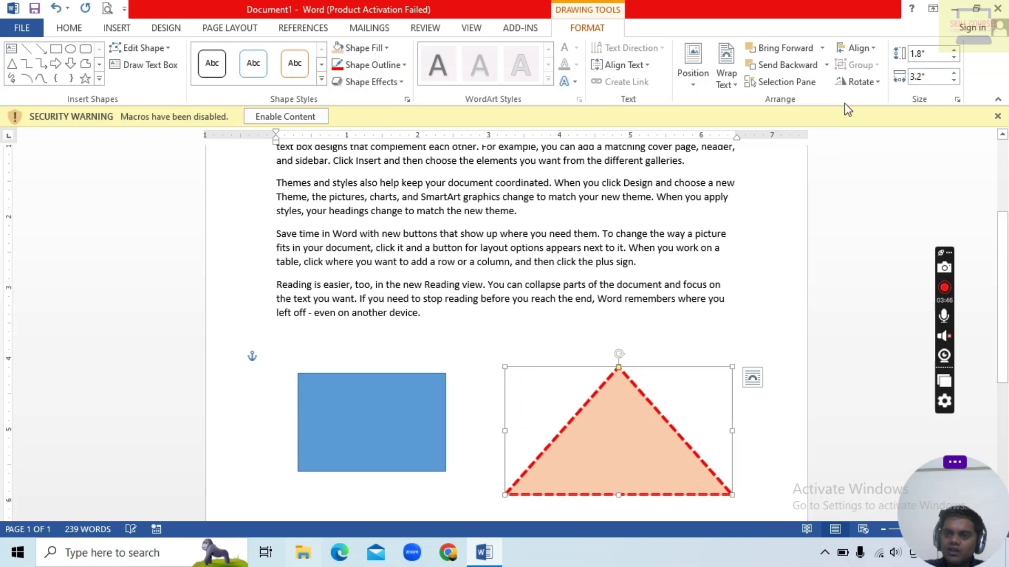
# Flip the triangle horizontally and group it with the blue rectangle.
pyautogui.click(862, 82)
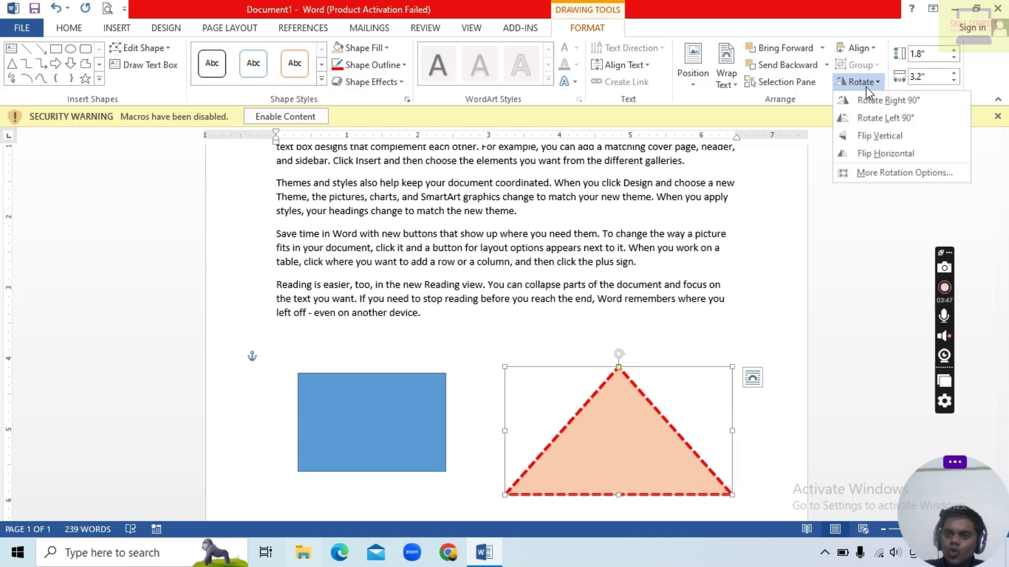
pyautogui.click(884, 153)
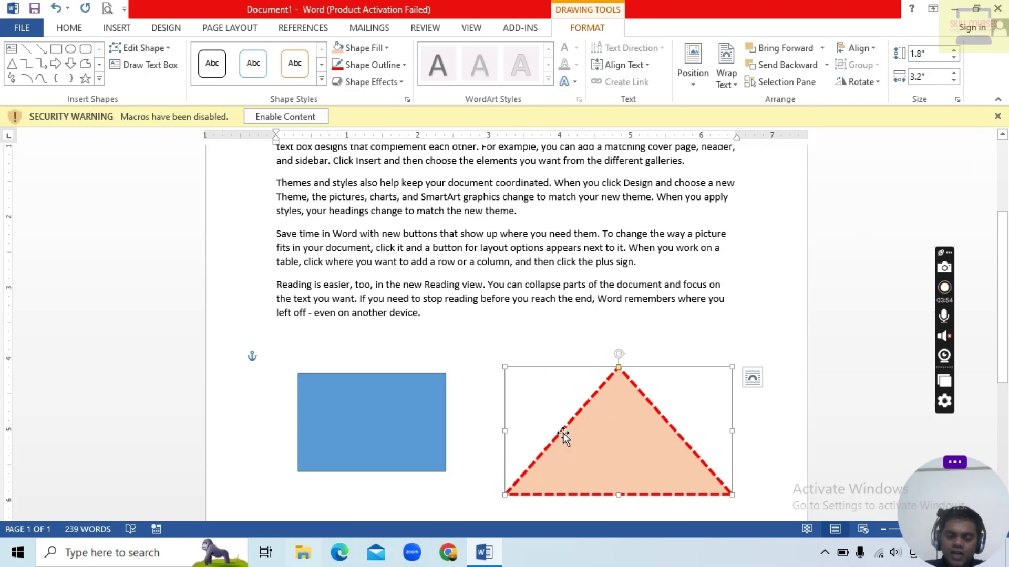
pyautogui.keyDown('shift'); pyautogui.click(383, 438); pyautogui.keyUp('shift')
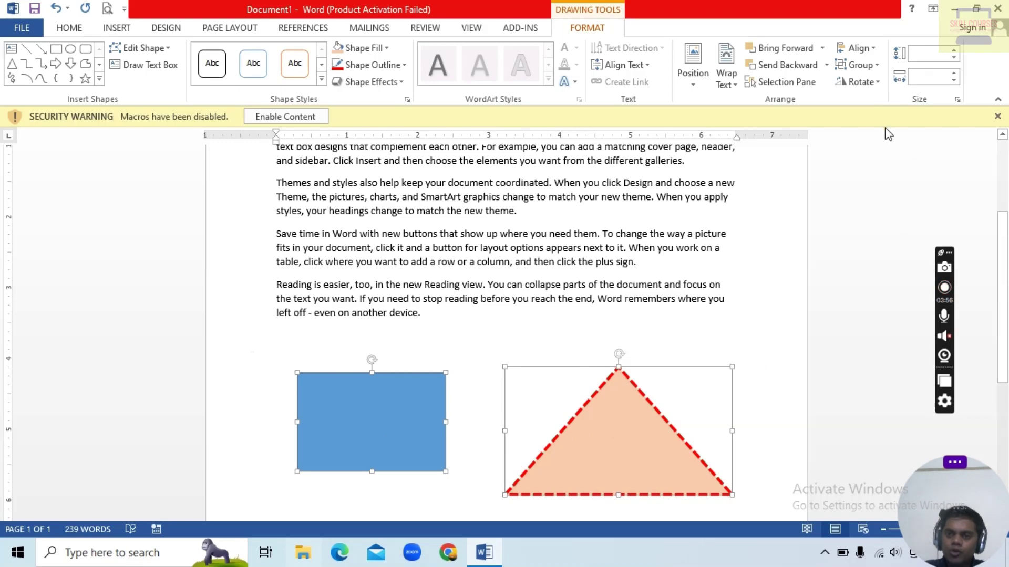
pyautogui.click(876, 65)
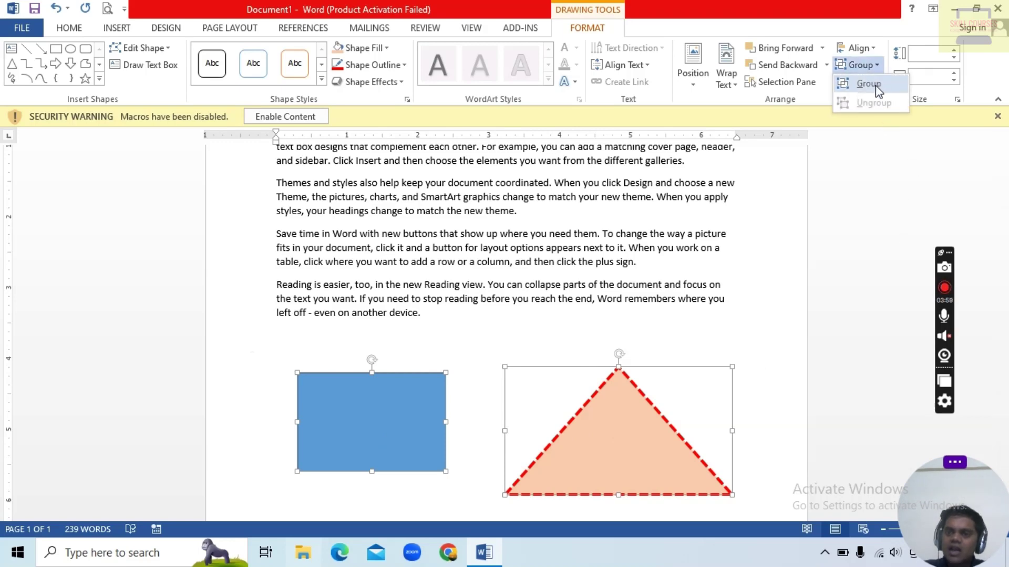
pyautogui.click(861, 83)
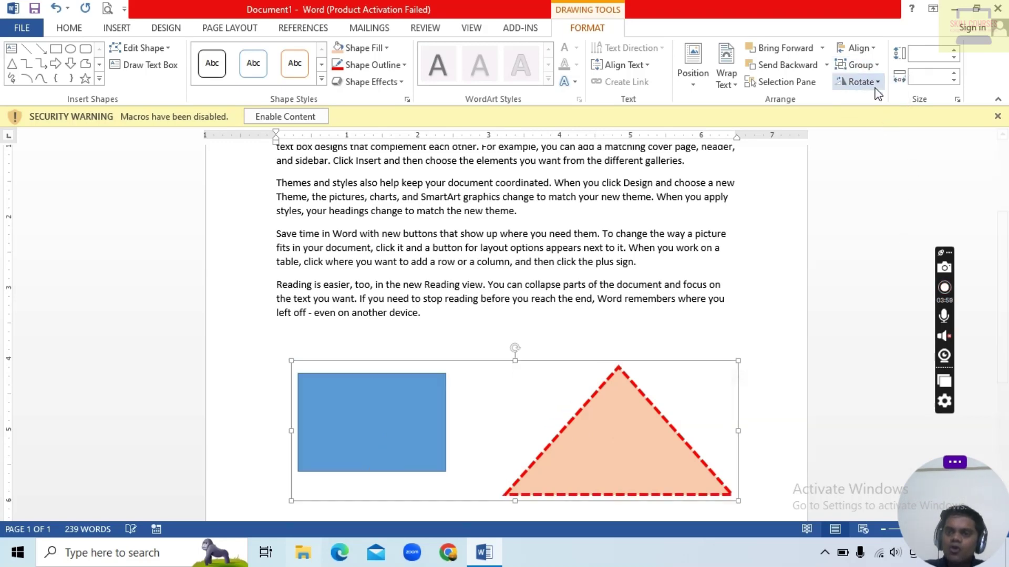
# Fill the grouped rectangle and triangle with light green and ungroup them.
pyautogui.click(376, 50)
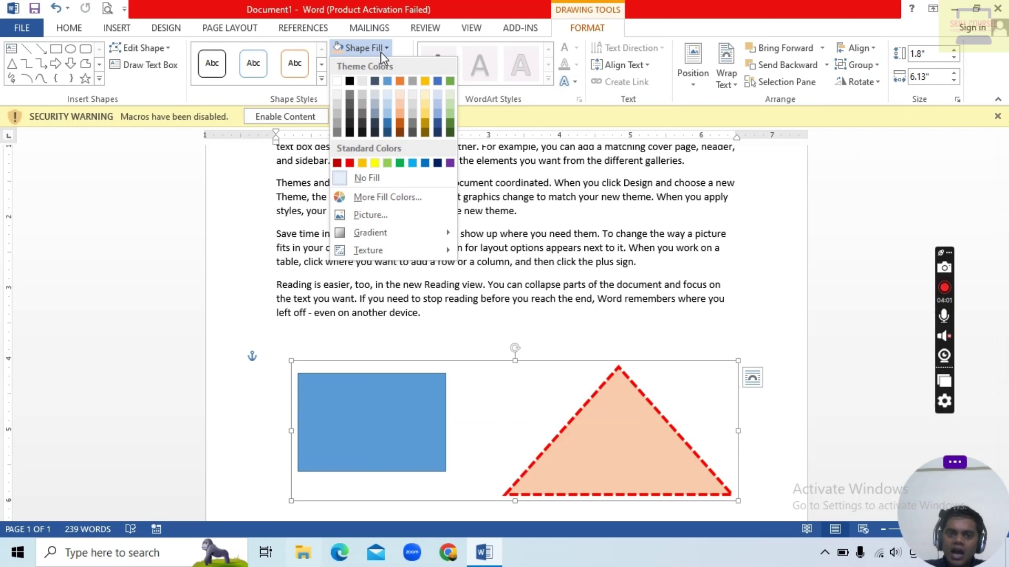
pyautogui.click(449, 103)
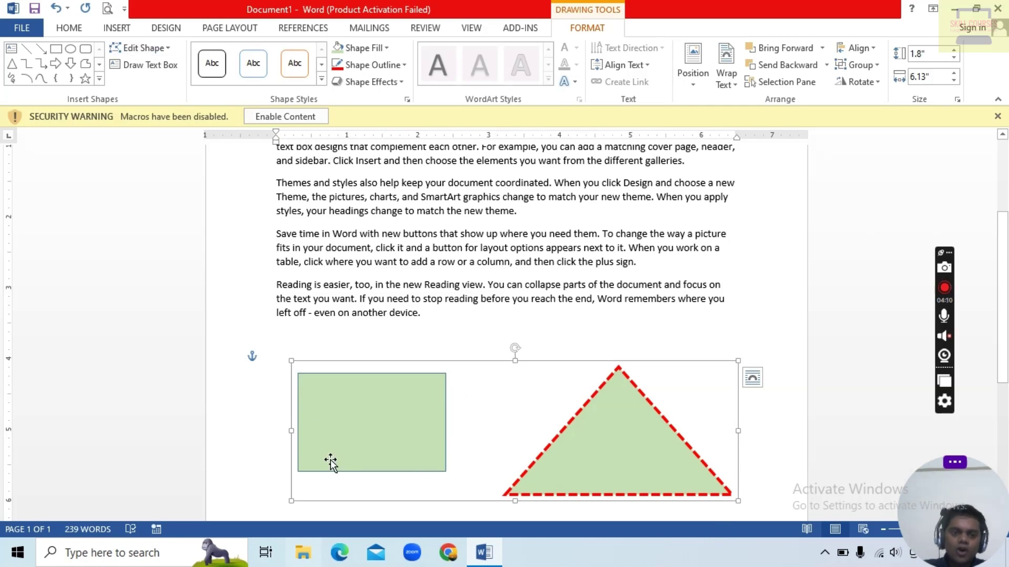
pyautogui.click(876, 65)
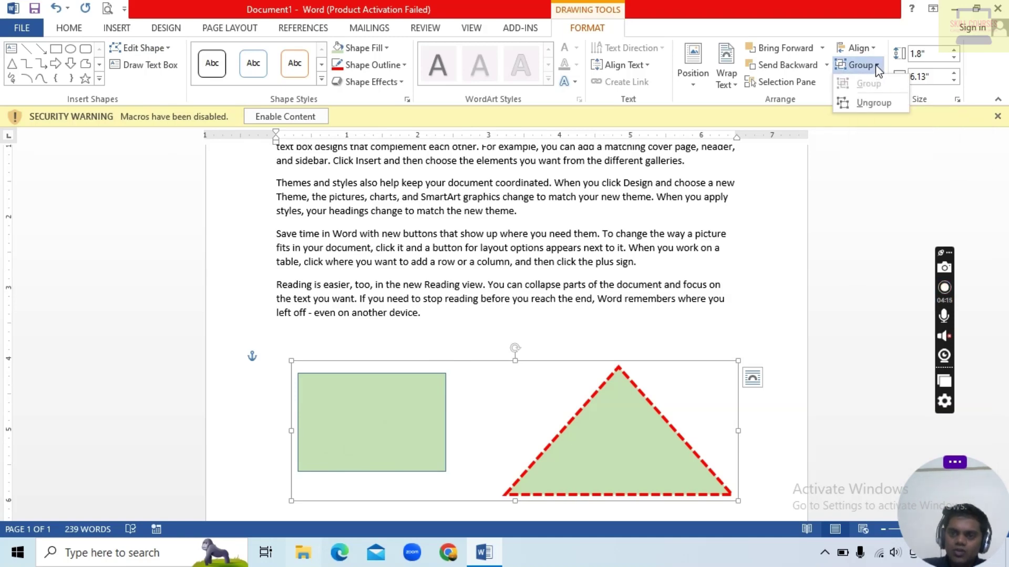
pyautogui.click(870, 103)
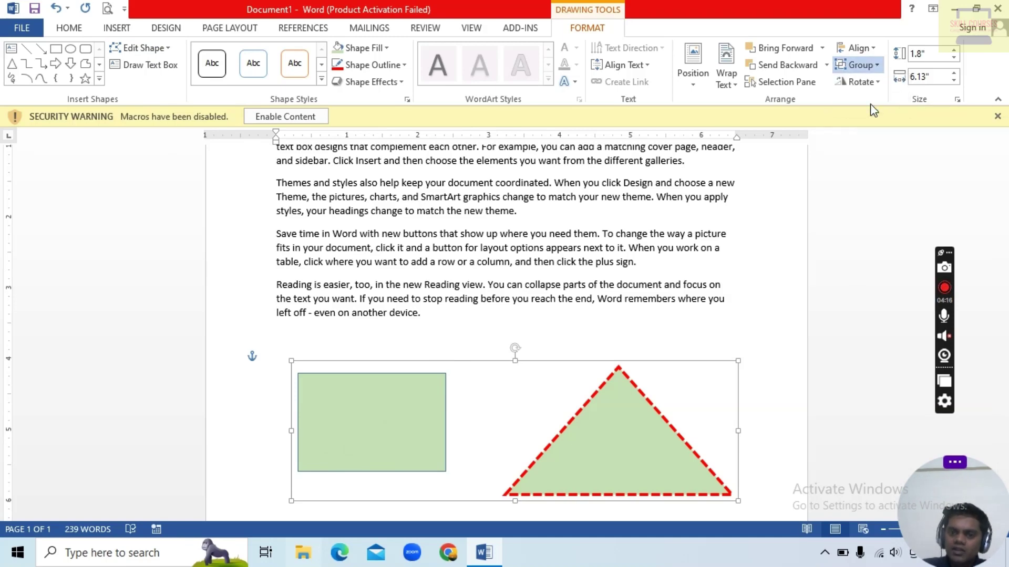
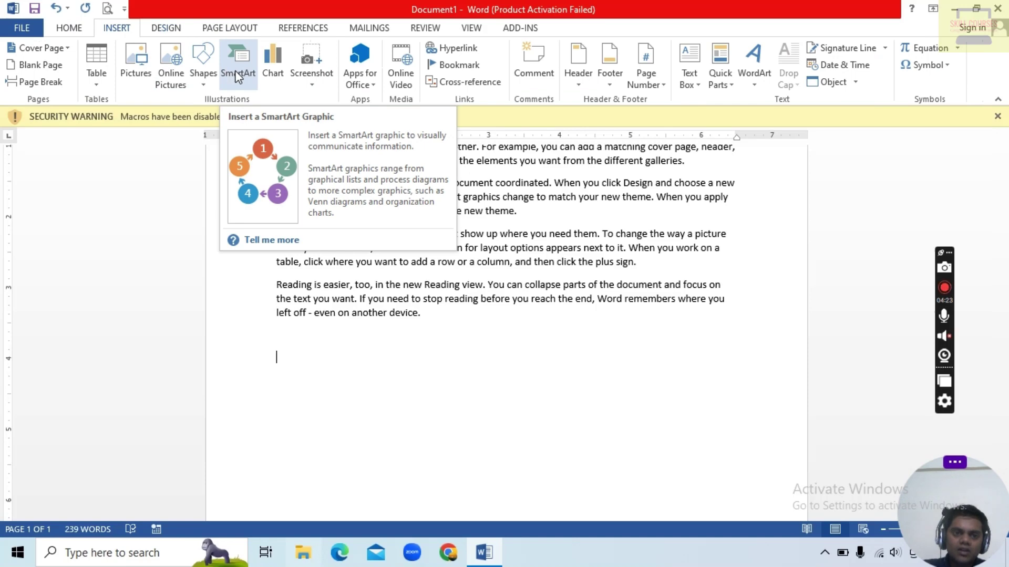
# Insert a Basic Process SmartArt graphic below the document's last paragraph.
pyautogui.click(237, 77)
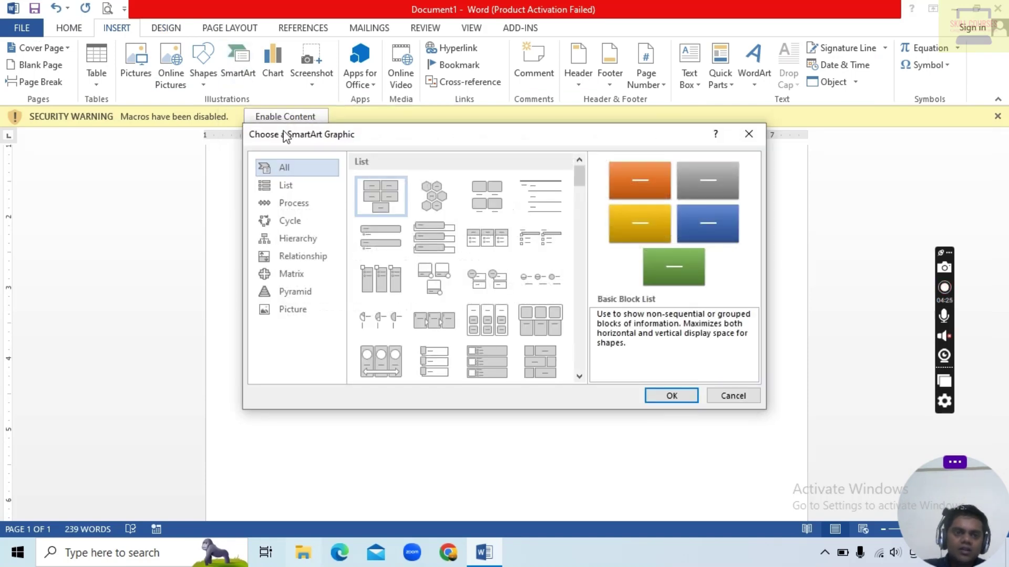
pyautogui.click(303, 208)
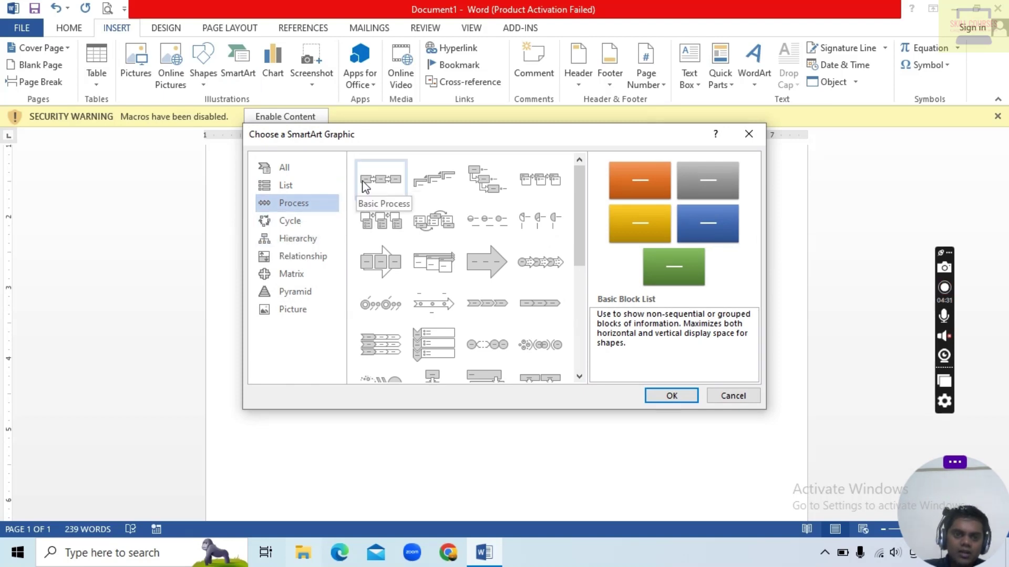
pyautogui.click(379, 183)
pyautogui.click(671, 397)
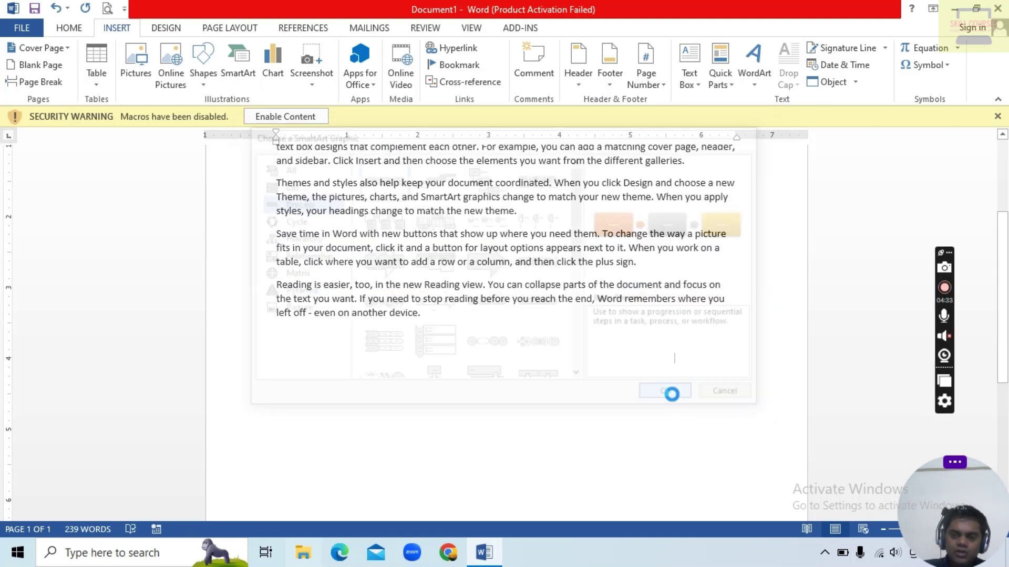
# Label the first box of the process graphic "Start".
pyautogui.click(346, 368)
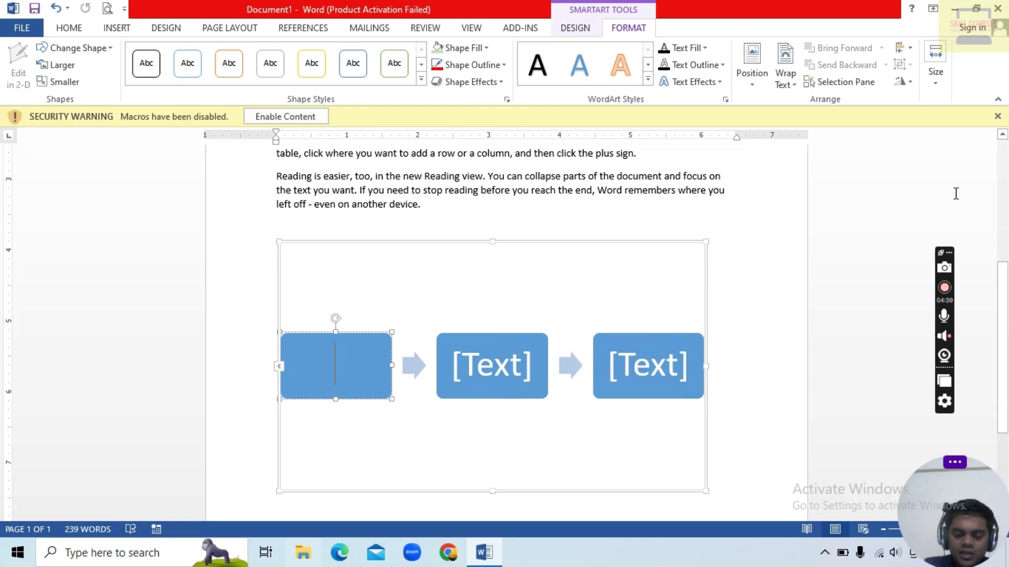
pyautogui.write('Star')
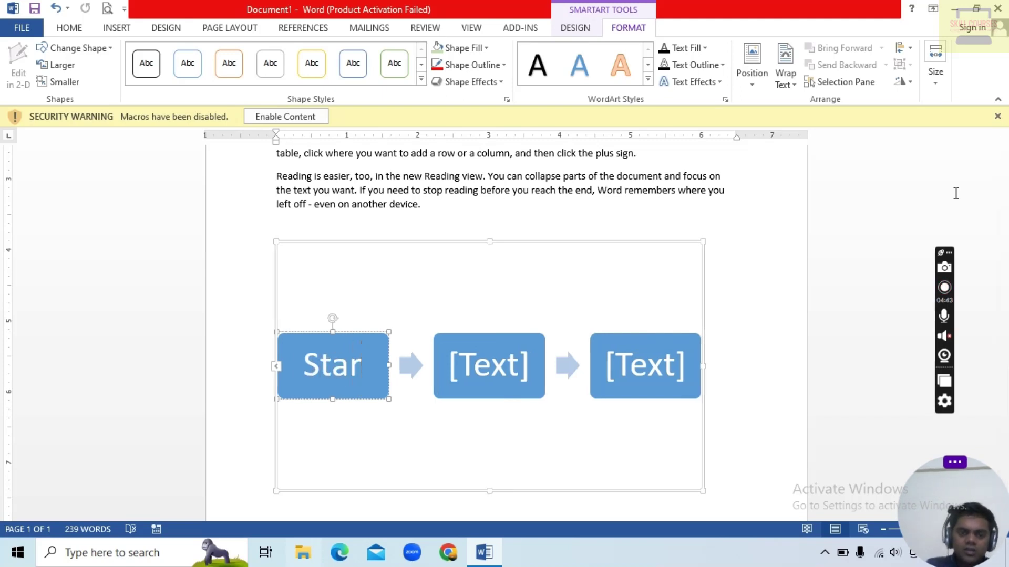
pyautogui.write('t')
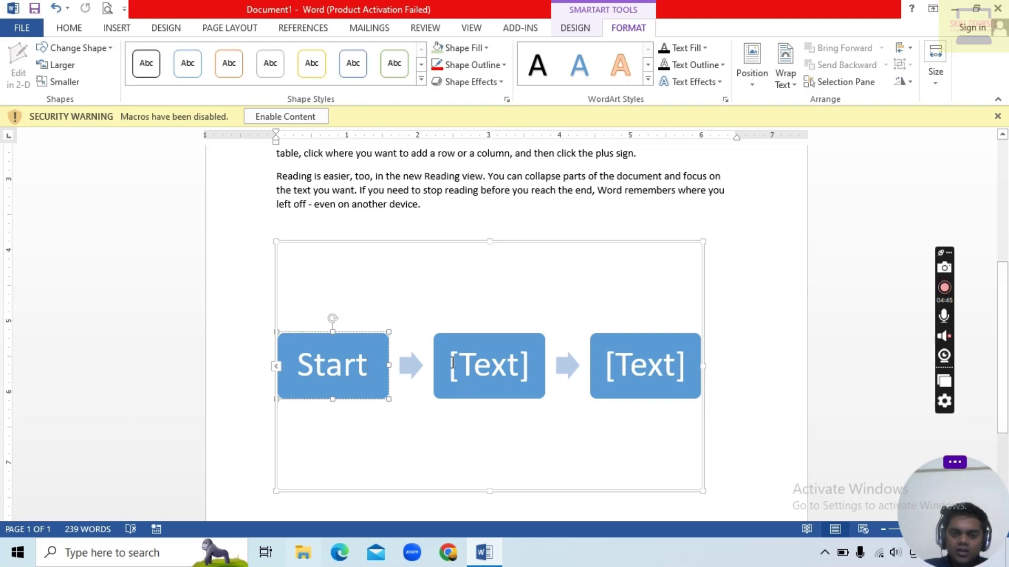
# Fill the second process box with "win+r press or" and, on a new line, "give run command".
pyautogui.click(485, 374)
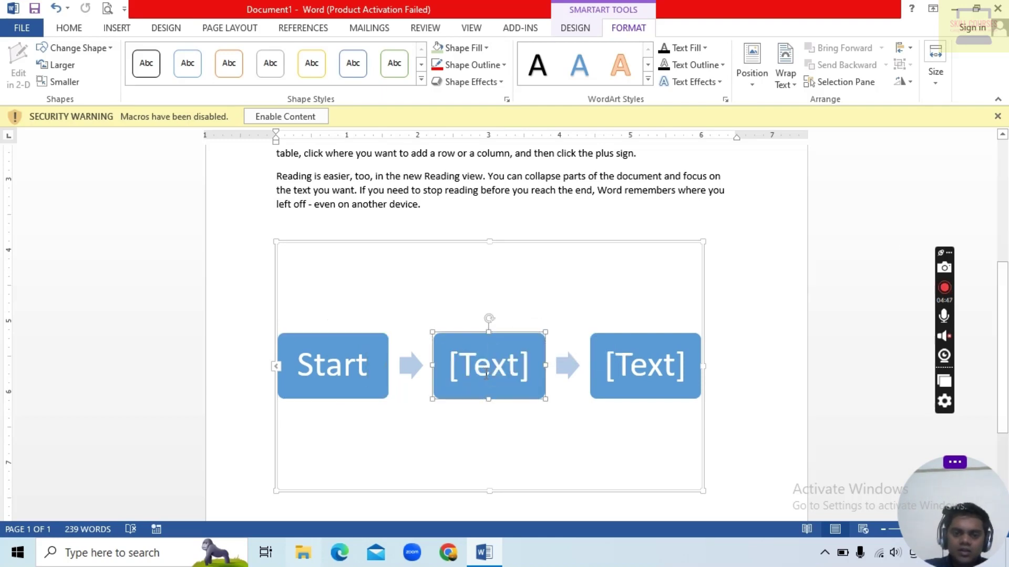
pyautogui.click(485, 375)
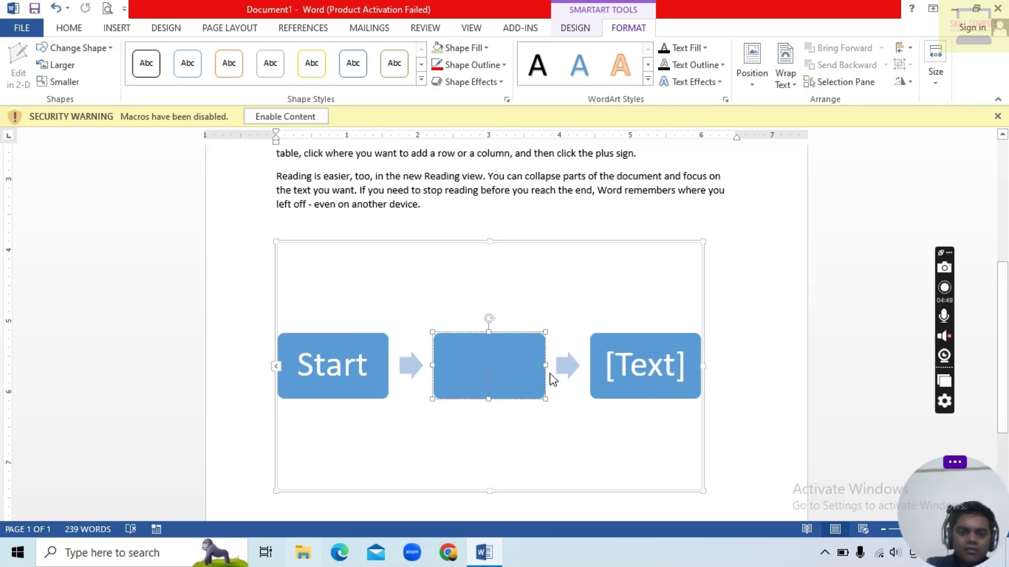
pyautogui.write('win')
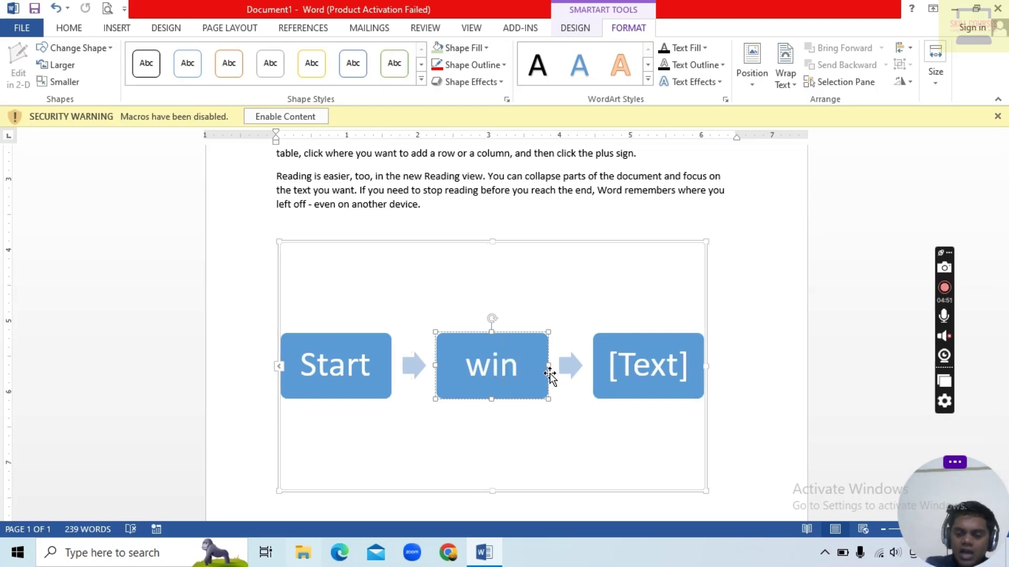
pyautogui.write('+r')
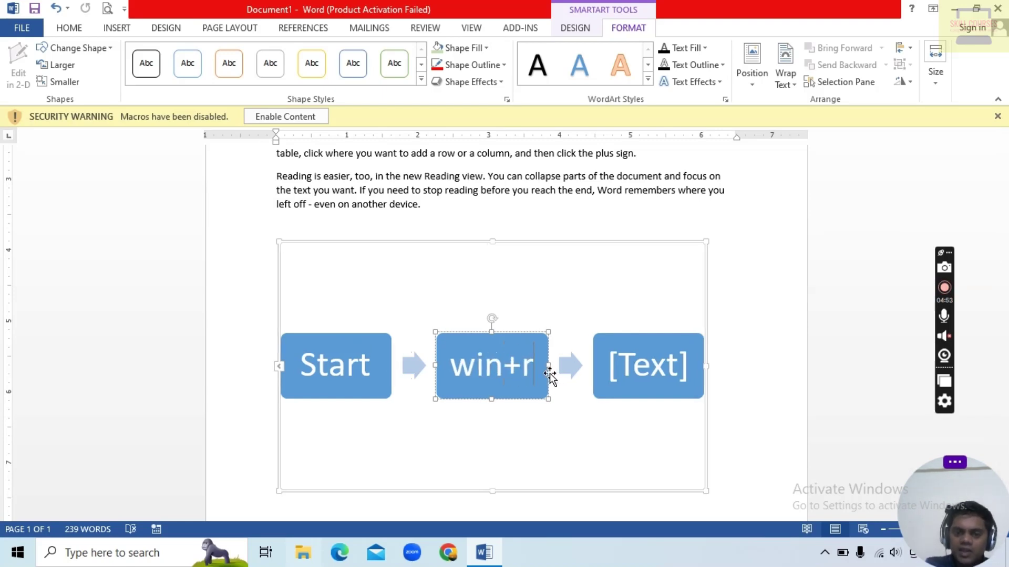
pyautogui.write(' press')
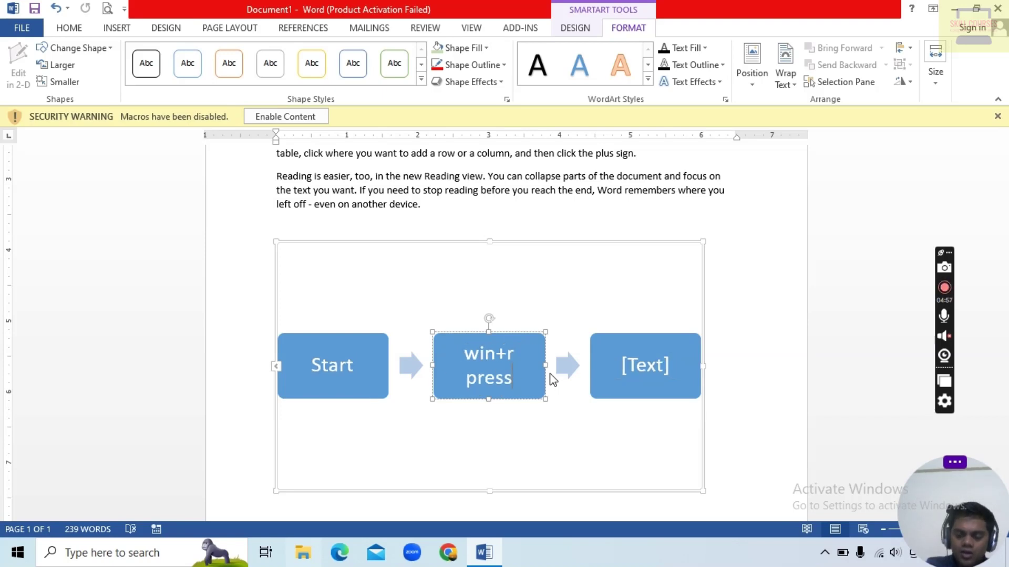
pyautogui.write(' o')
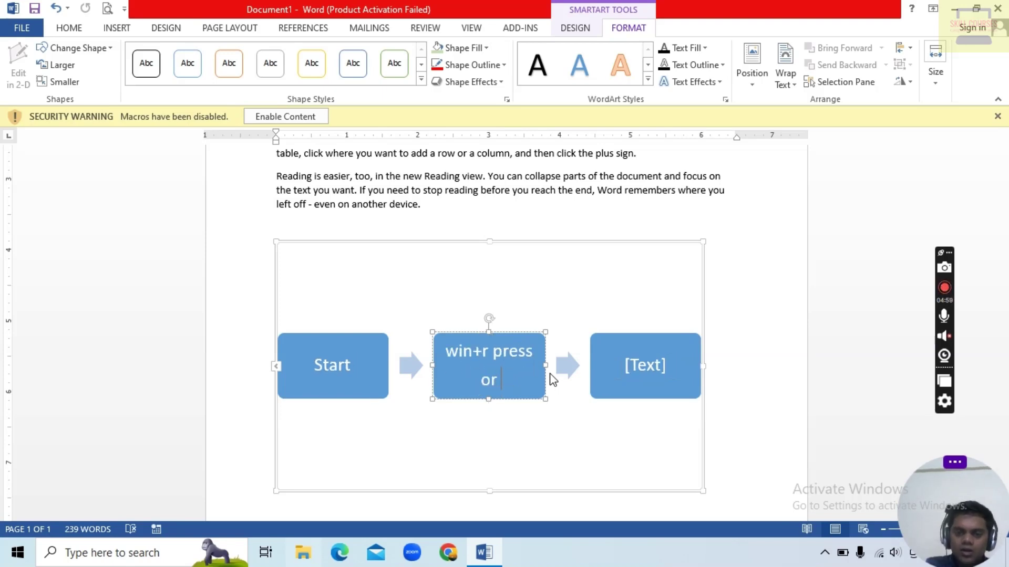
pyautogui.write('r')
pyautogui.press('Return')
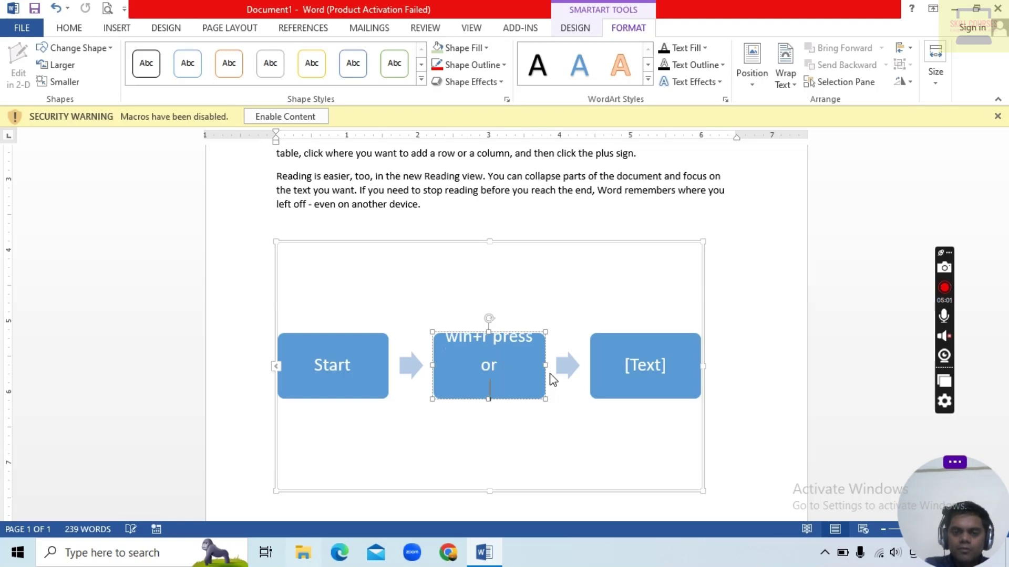
pyautogui.write('gi')
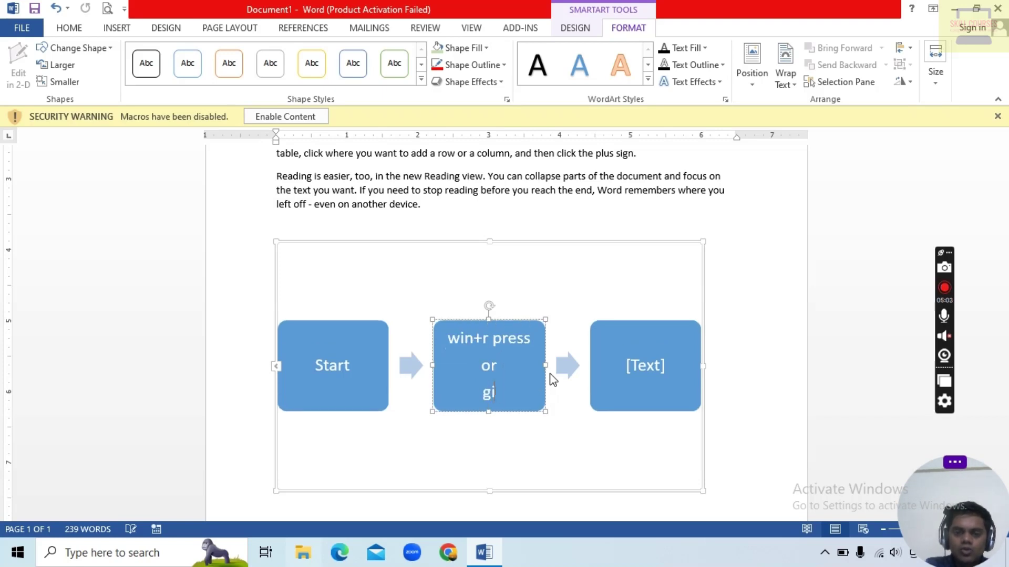
pyautogui.write('ve run ')
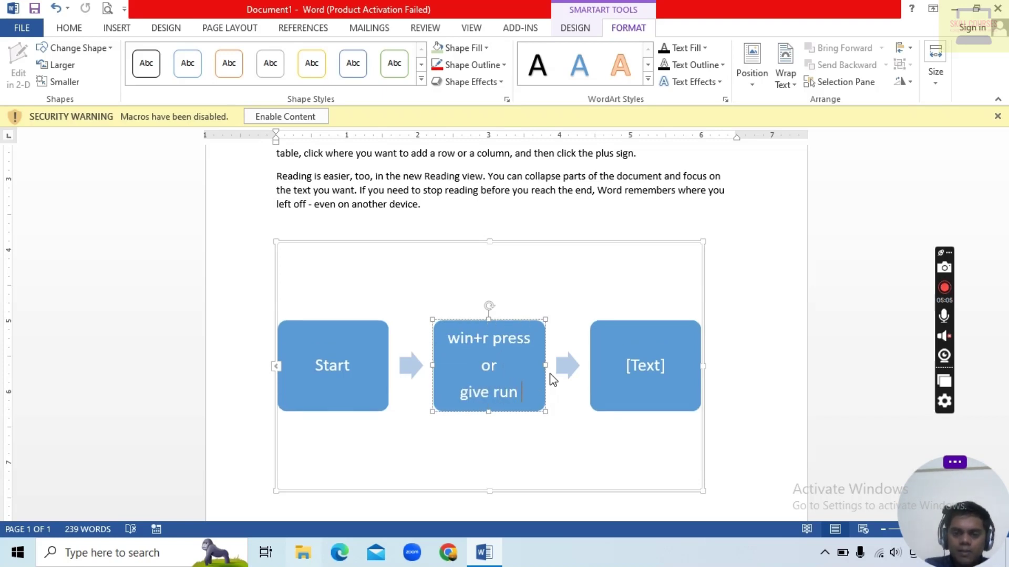
pyautogui.write('command')
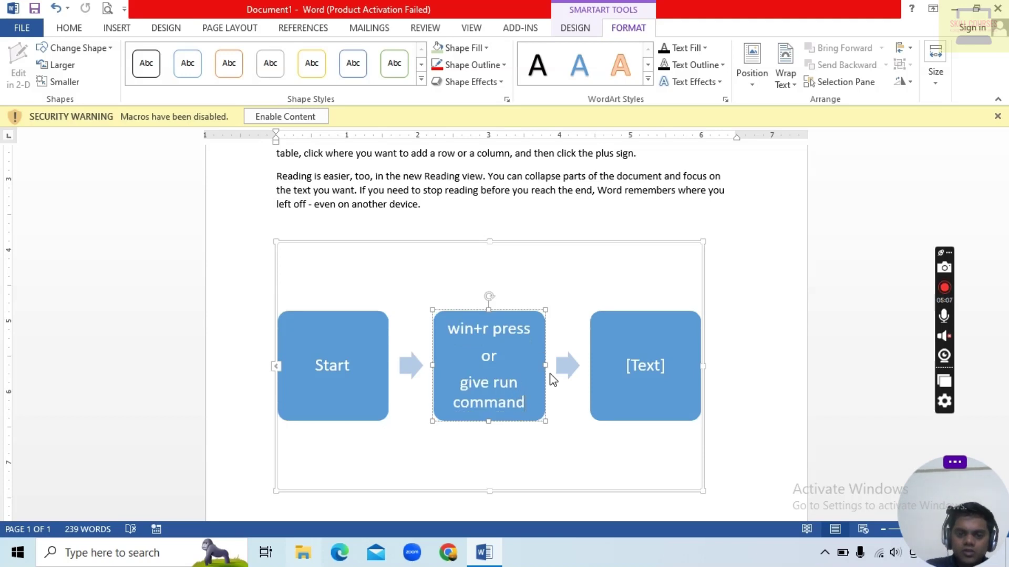
# Label the third process box "type winword".
pyautogui.click(666, 363)
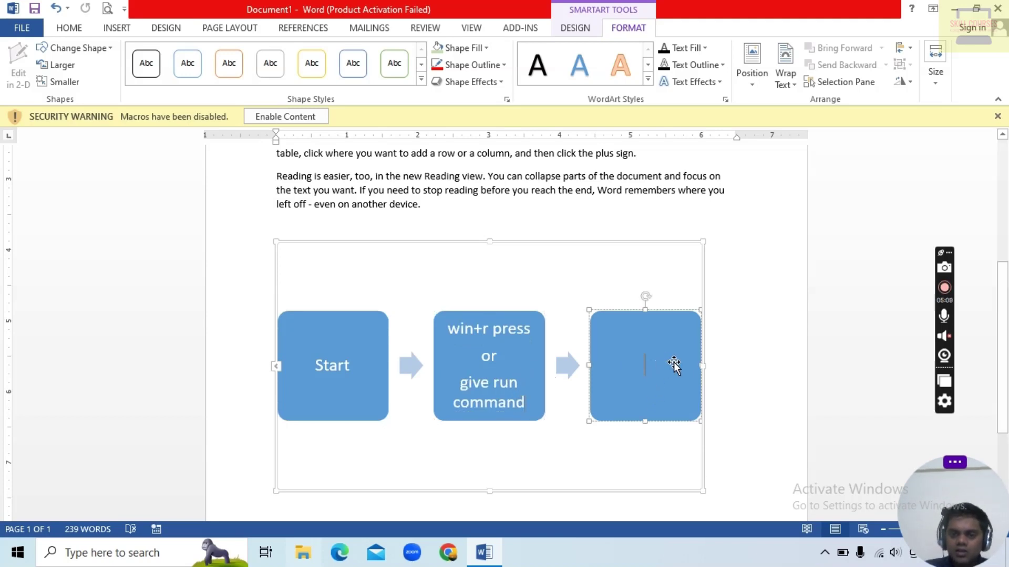
pyautogui.write('type')
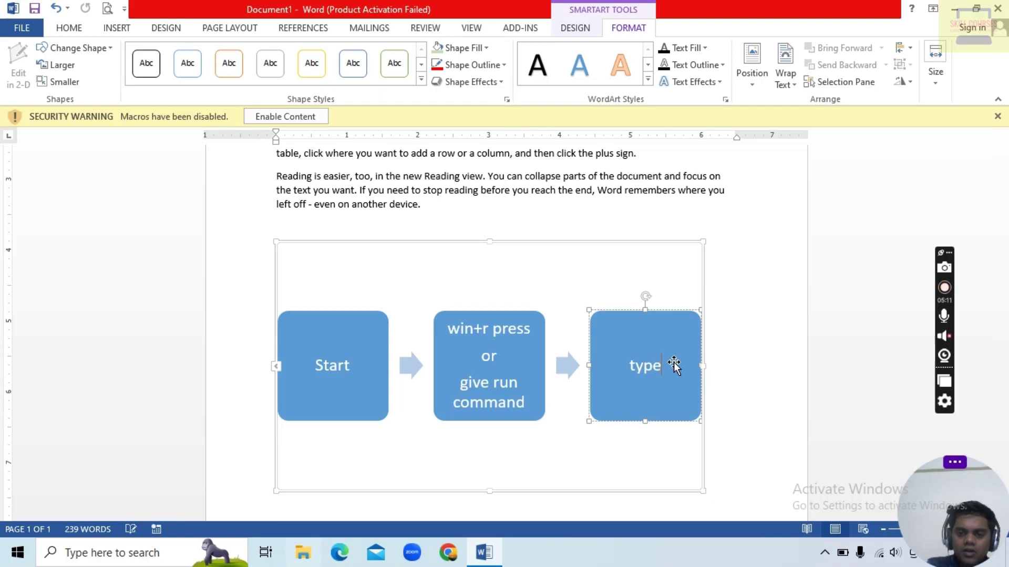
pyautogui.write(' winword')
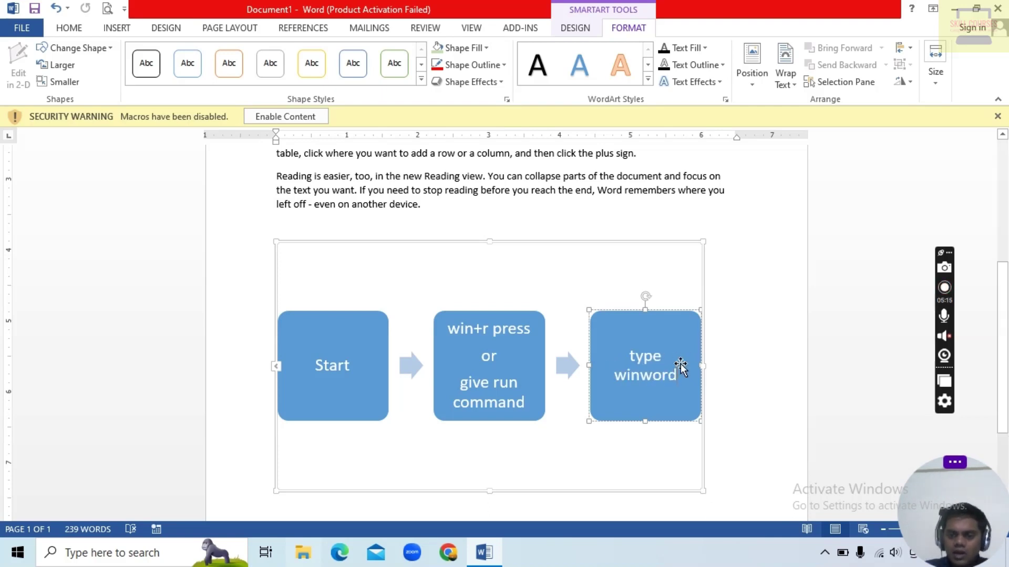
# Add a shape after the "type winword" box and open the new box's text for editing.
pyautogui.rightClick(679, 364)
pyautogui.moveTo(761, 284)
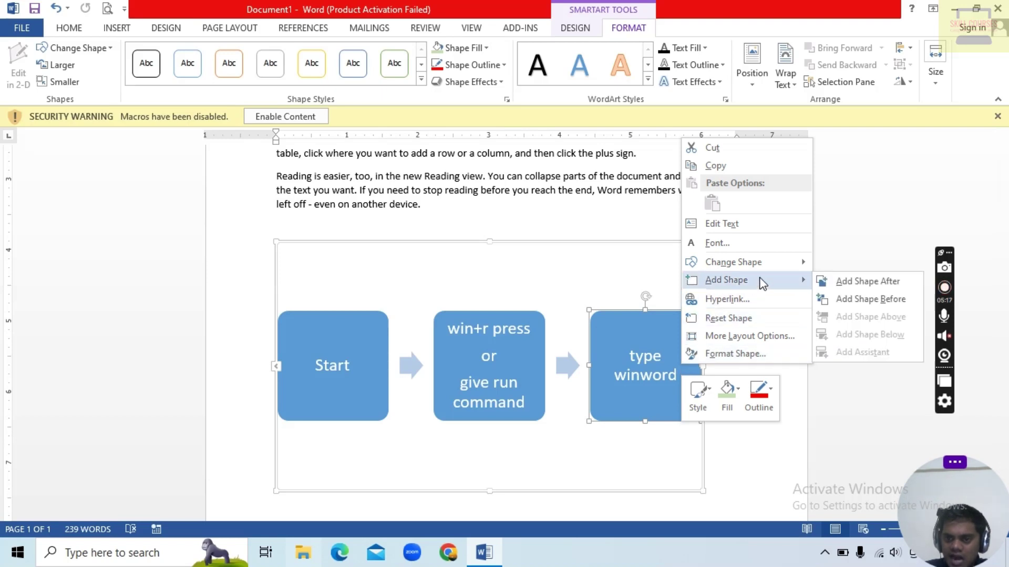
pyautogui.click(887, 282)
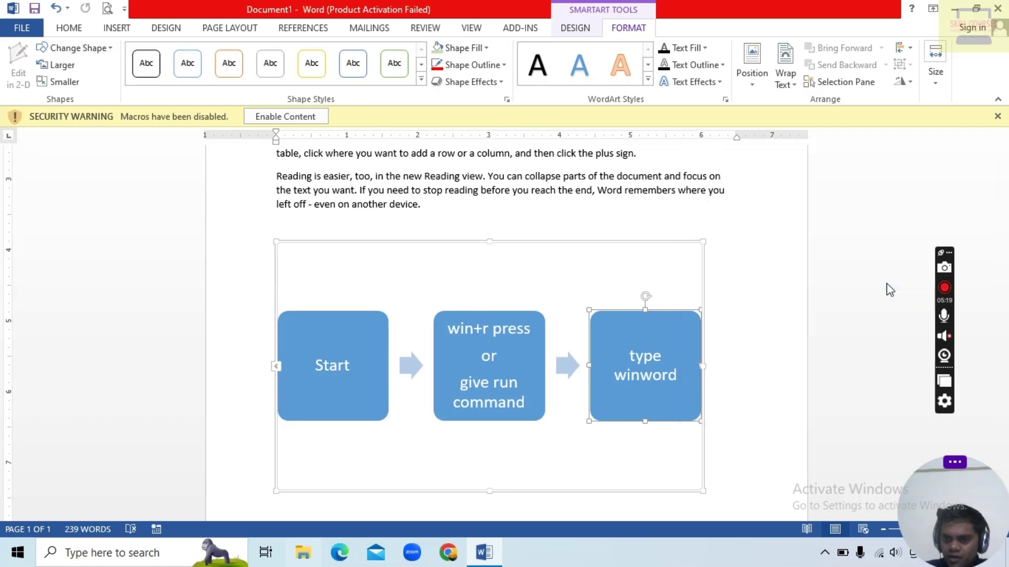
pyautogui.rightClick(653, 371)
pyautogui.click(751, 227)
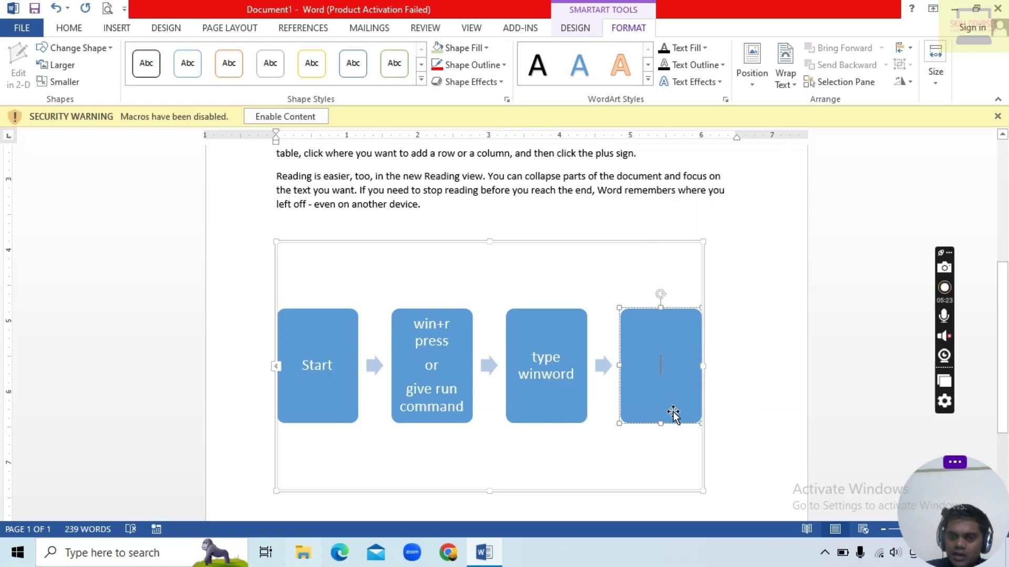
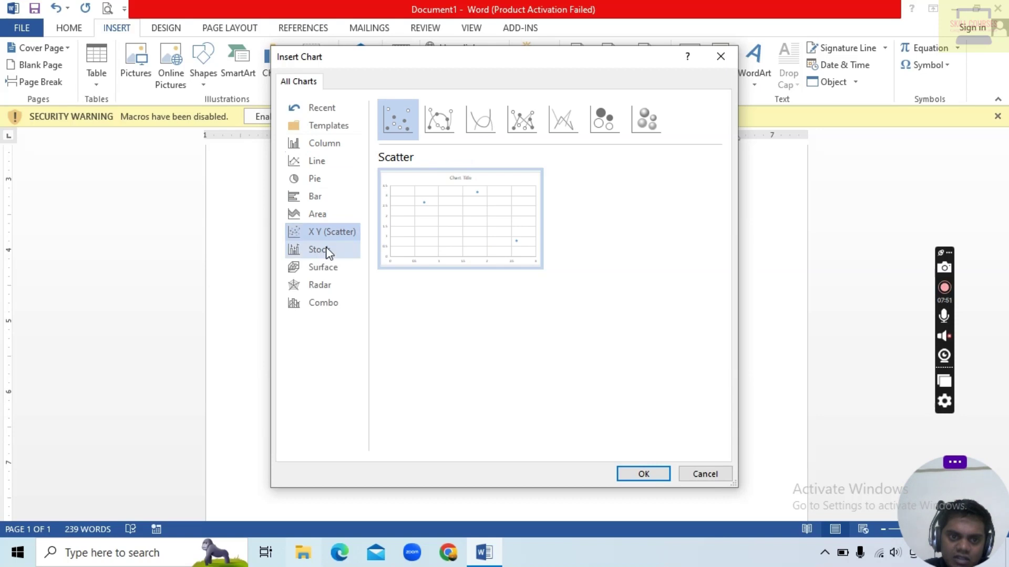
# Preview the Stock, Surface, Radar and Combo chart categories for the new chart.
pyautogui.click(326, 250)
pyautogui.click(326, 268)
pyautogui.click(321, 291)
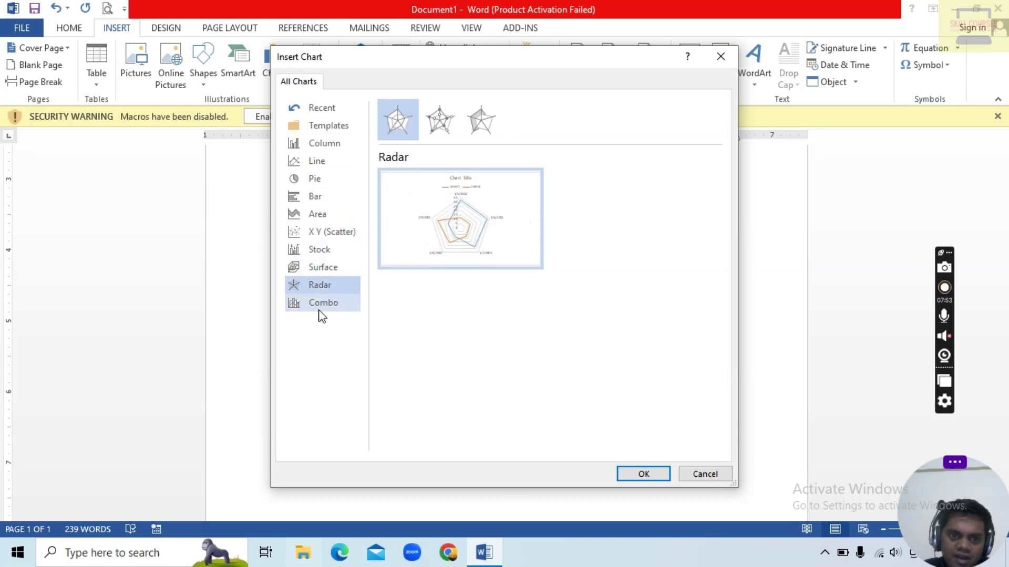
pyautogui.click(318, 305)
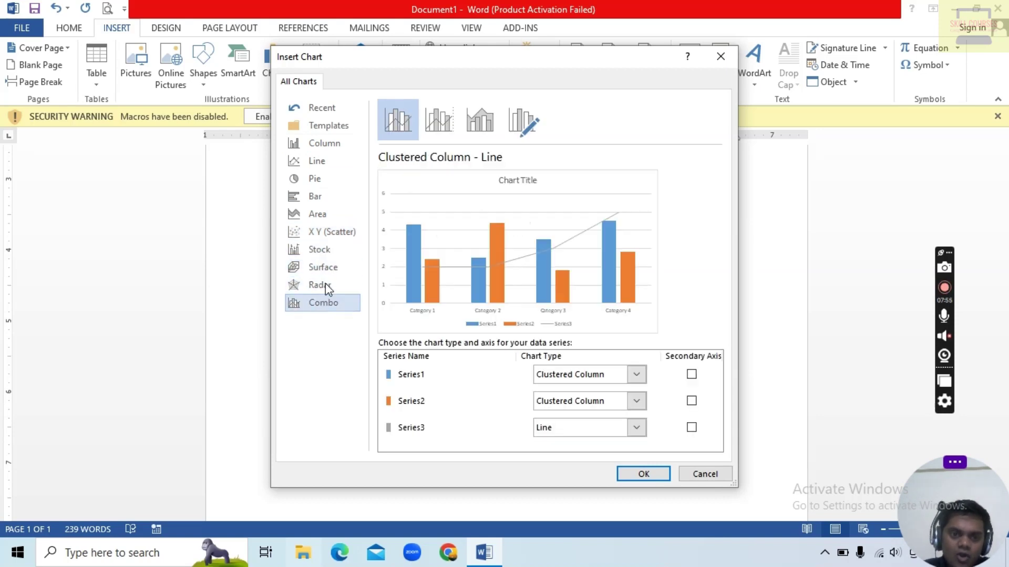
# Preview the Column chart subtypes, from Stacked Column and 100% Stacked Column through the 3-D variants, for the new chart.
pyautogui.click(329, 141)
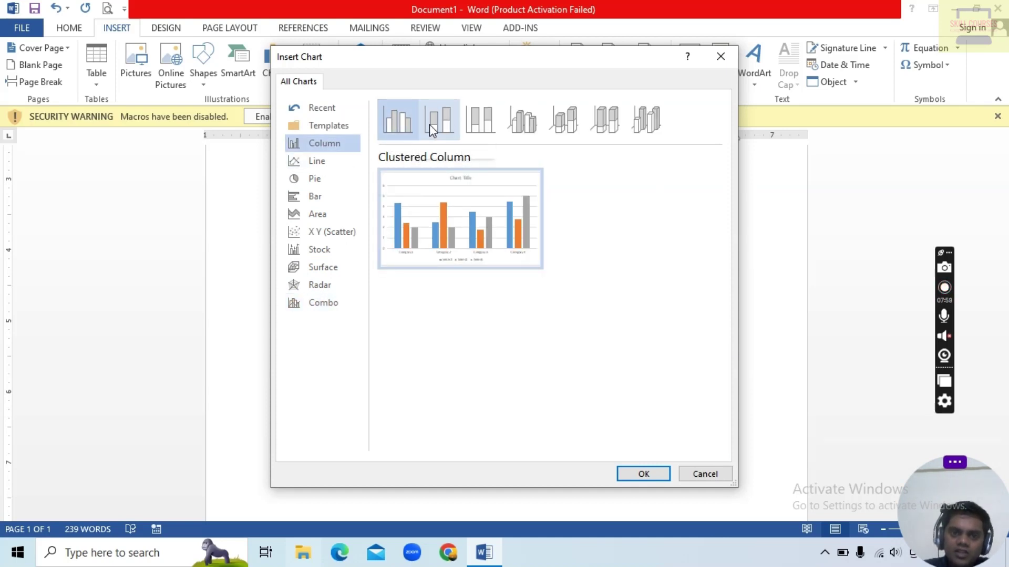
pyautogui.click(445, 126)
pyautogui.click(487, 120)
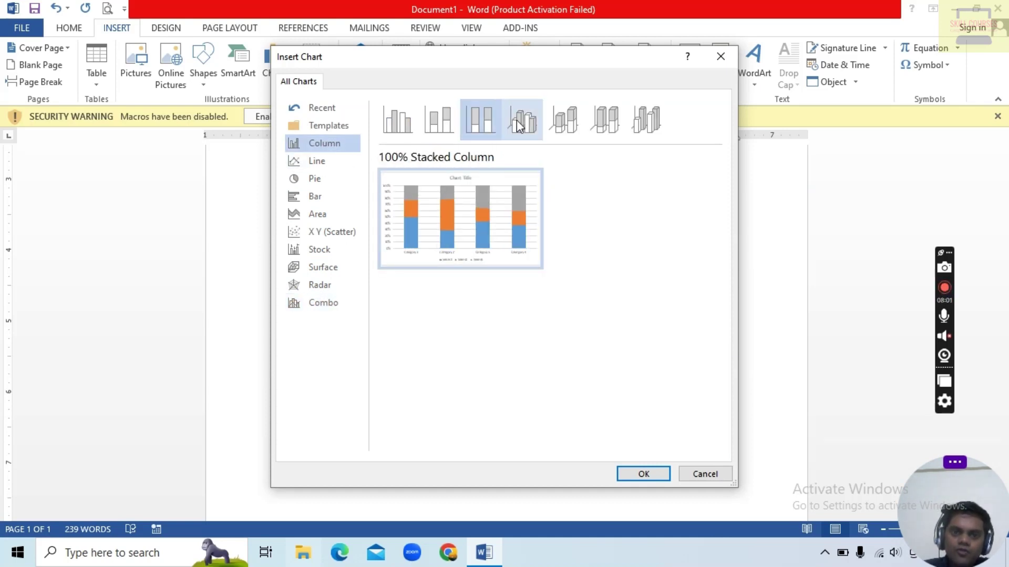
pyautogui.click(515, 120)
pyautogui.click(561, 125)
pyautogui.click(604, 123)
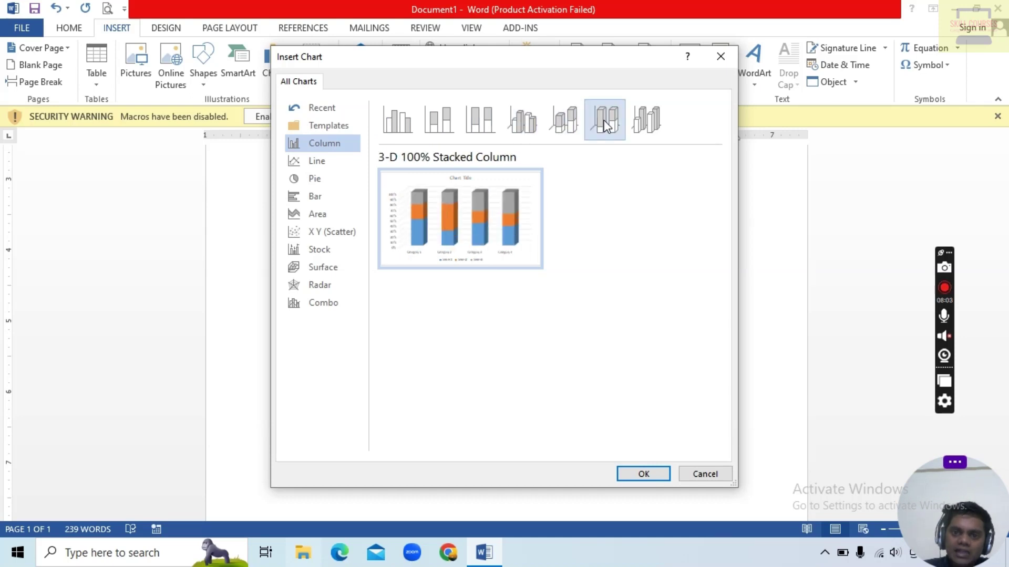
pyautogui.click(644, 124)
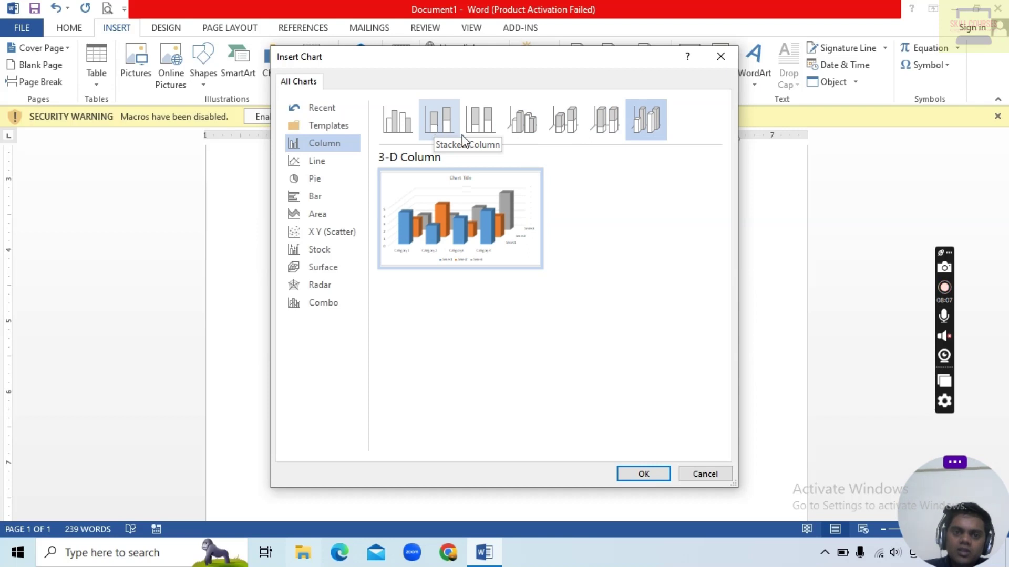
# Insert a Clustered Column chart into the document and dismiss the Office activation notice.
pyautogui.click(392, 128)
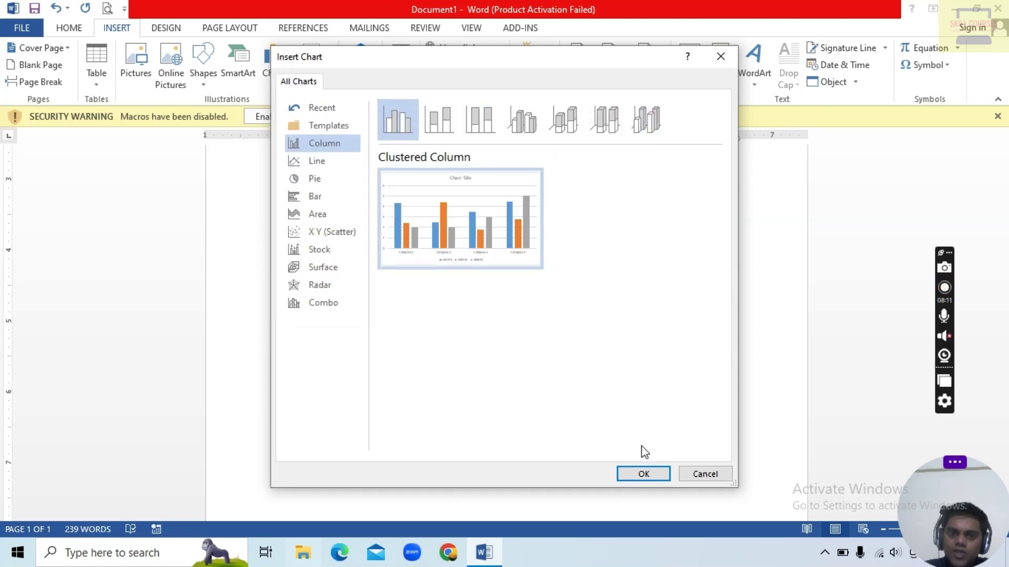
pyautogui.click(646, 474)
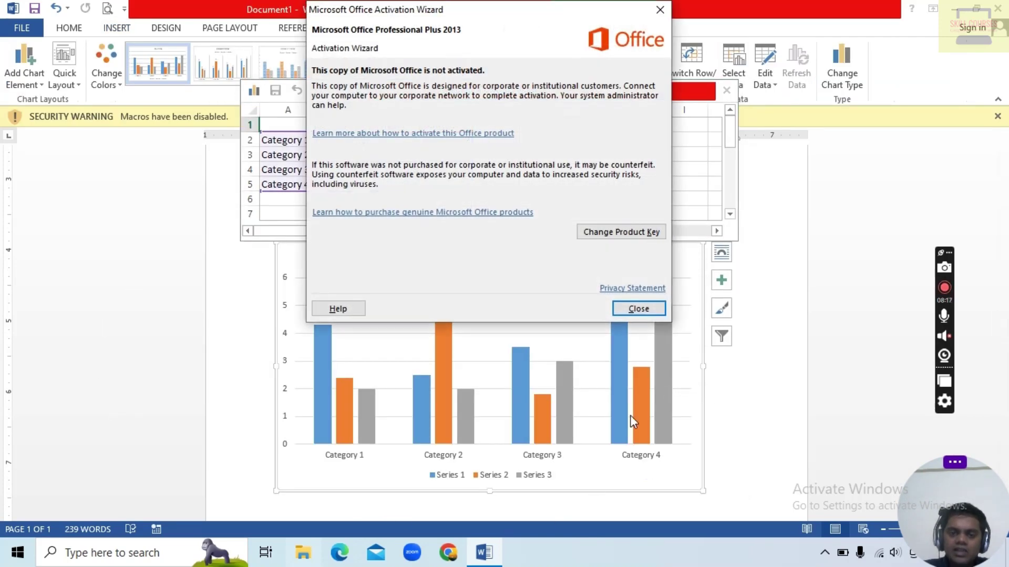
pyautogui.click(646, 311)
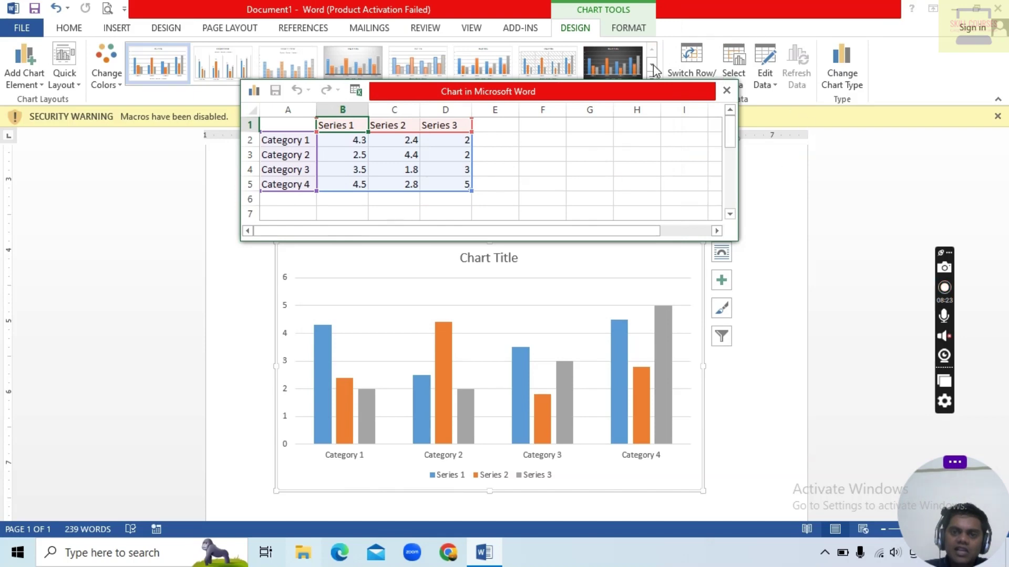
# Rename the first series heading in the chart data sheet as "Sales 2019-20".
pyautogui.click(288, 125)
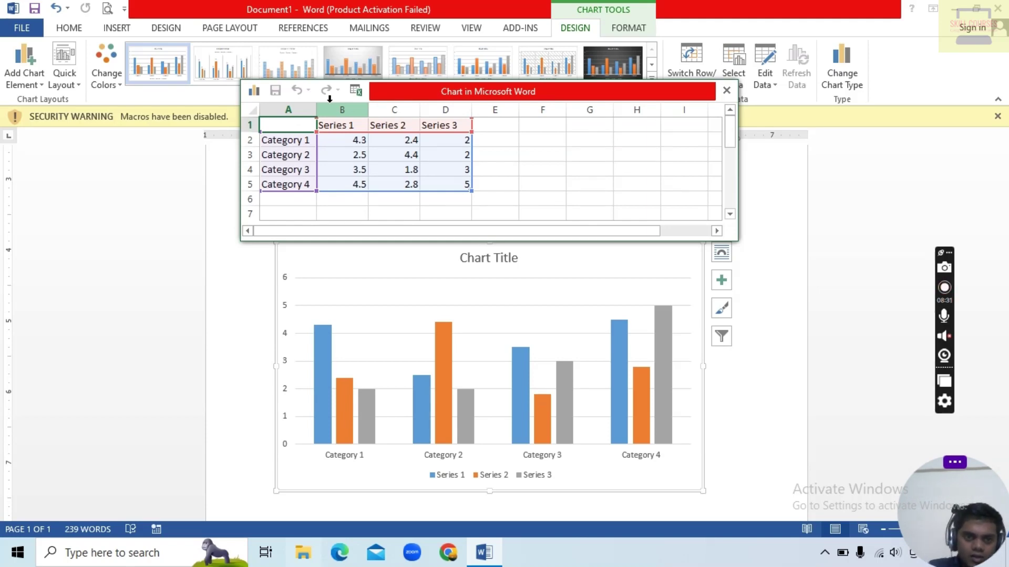
pyautogui.click(343, 124)
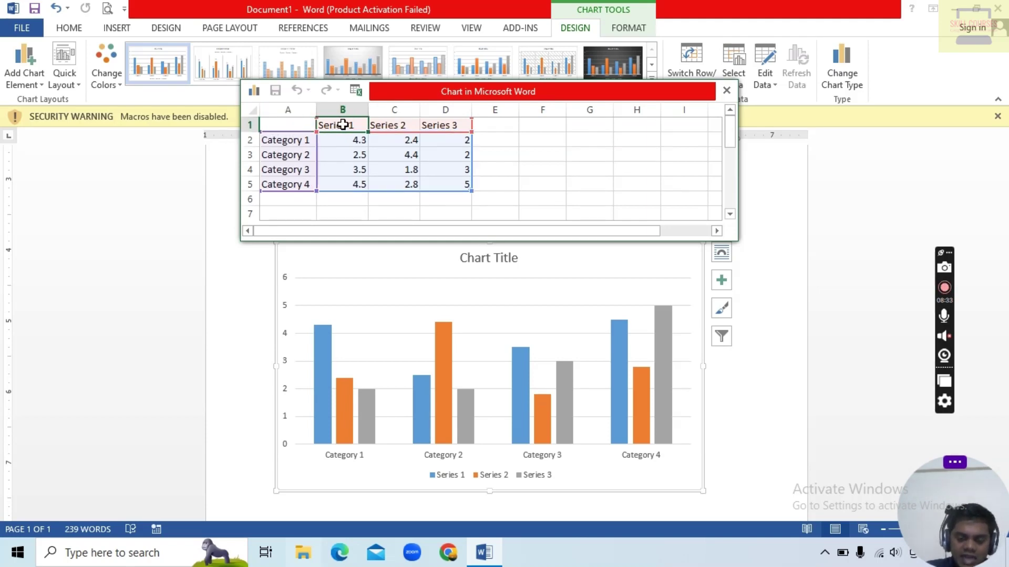
pyautogui.write('Sa')
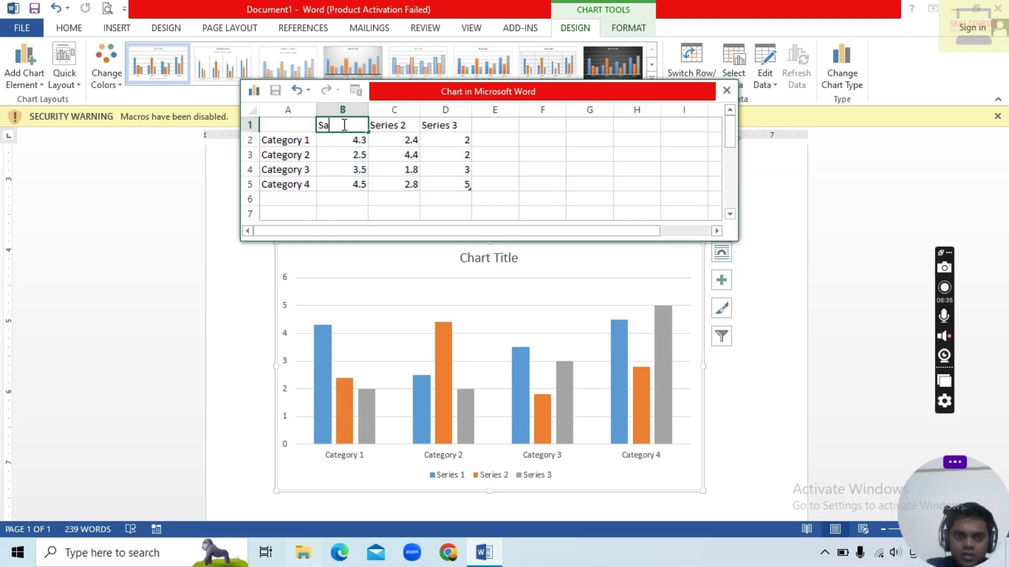
pyautogui.write('les 2')
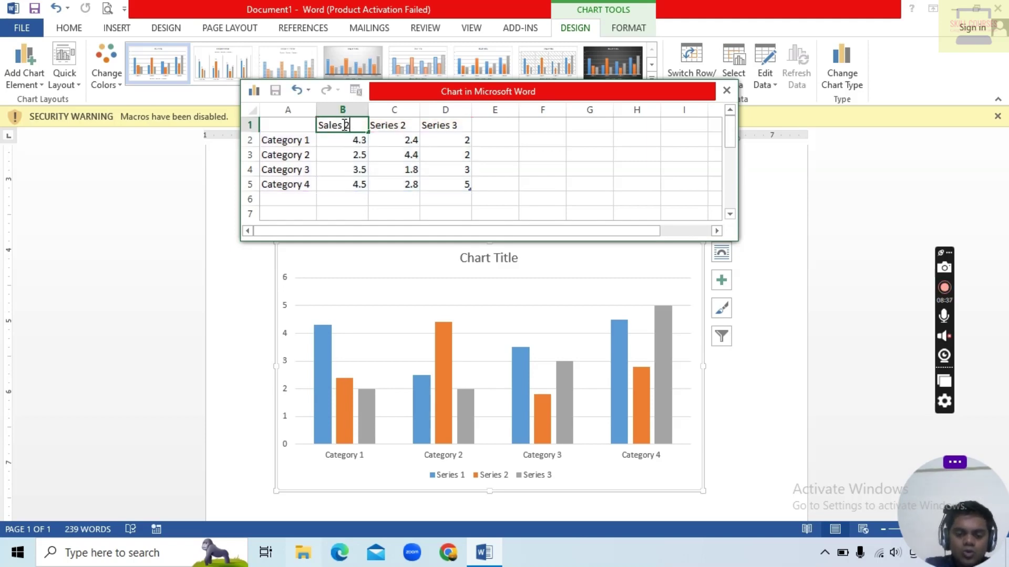
pyautogui.write('019')
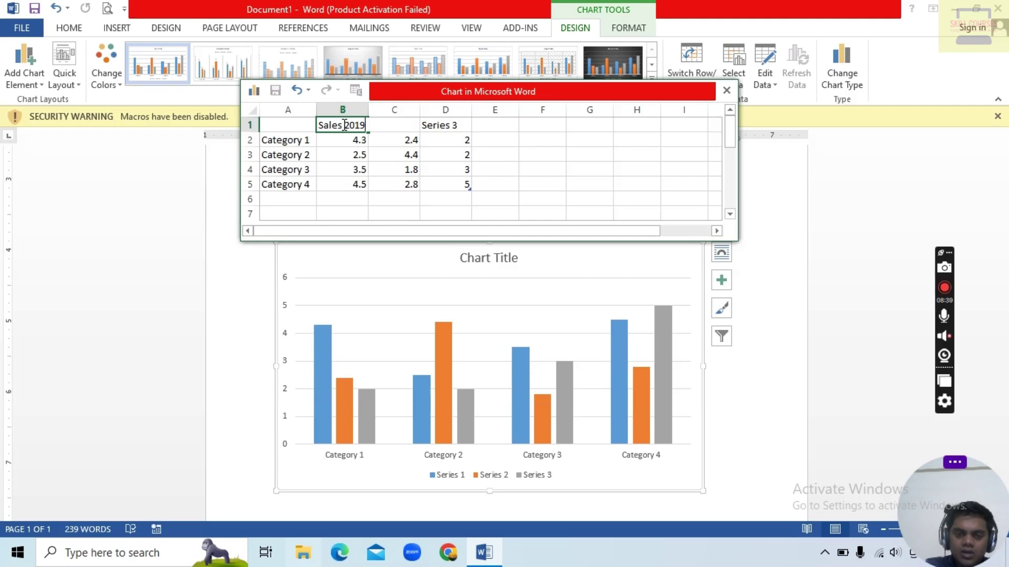
pyautogui.write('-20')
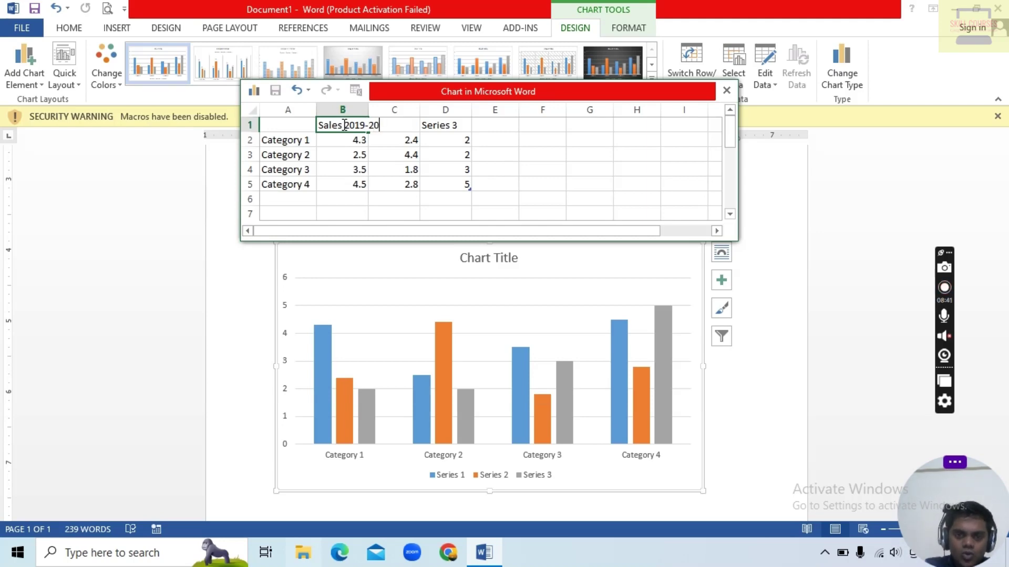
pyautogui.press('Tab')
# Rename the second series heading as "Sales 2020-21" and the third as "Sales 2021-22" in the chart data sheet.
pyautogui.write('Sal')
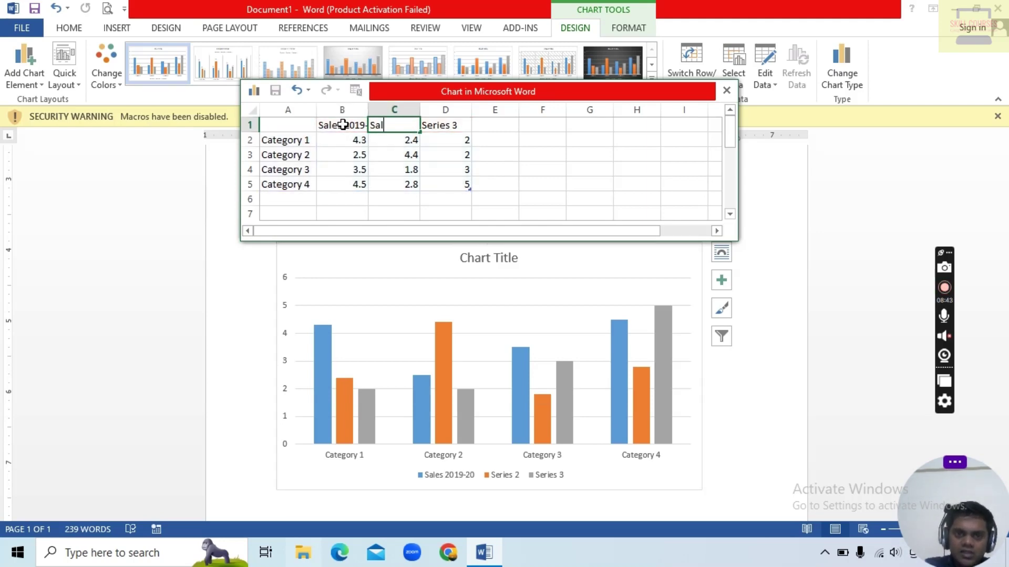
pyautogui.write('es 202')
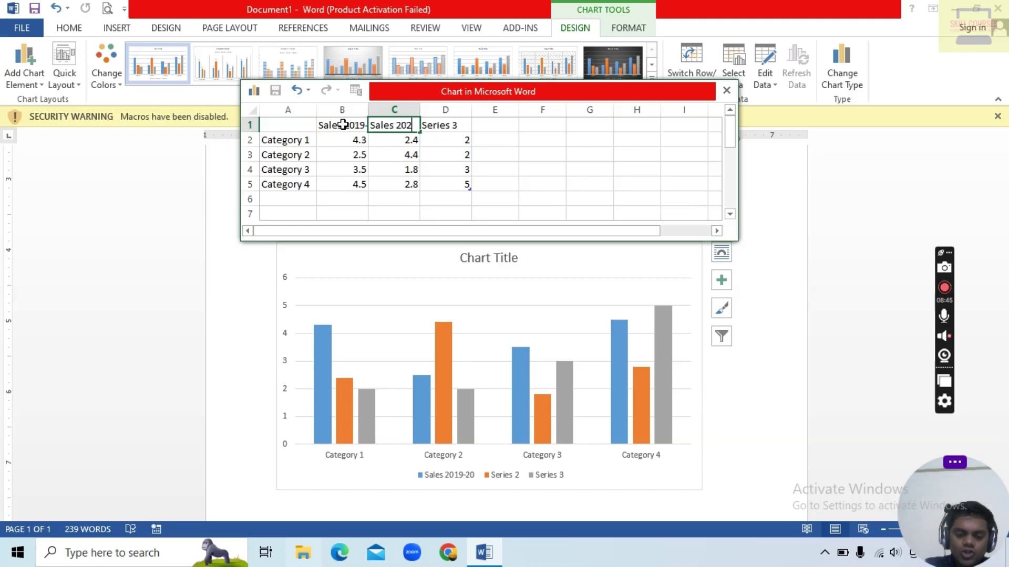
pyautogui.write('0-21')
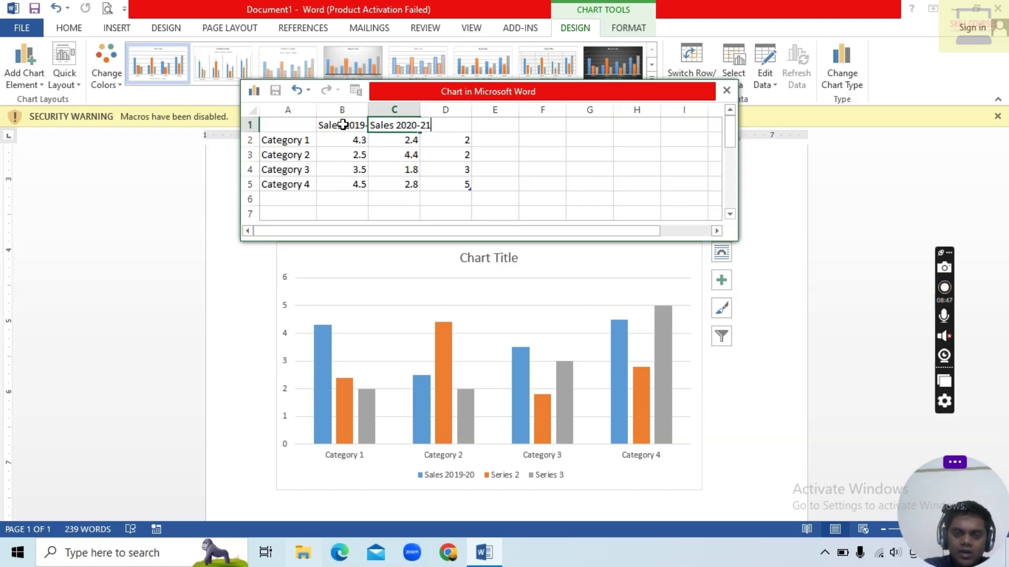
pyautogui.press('Tab')
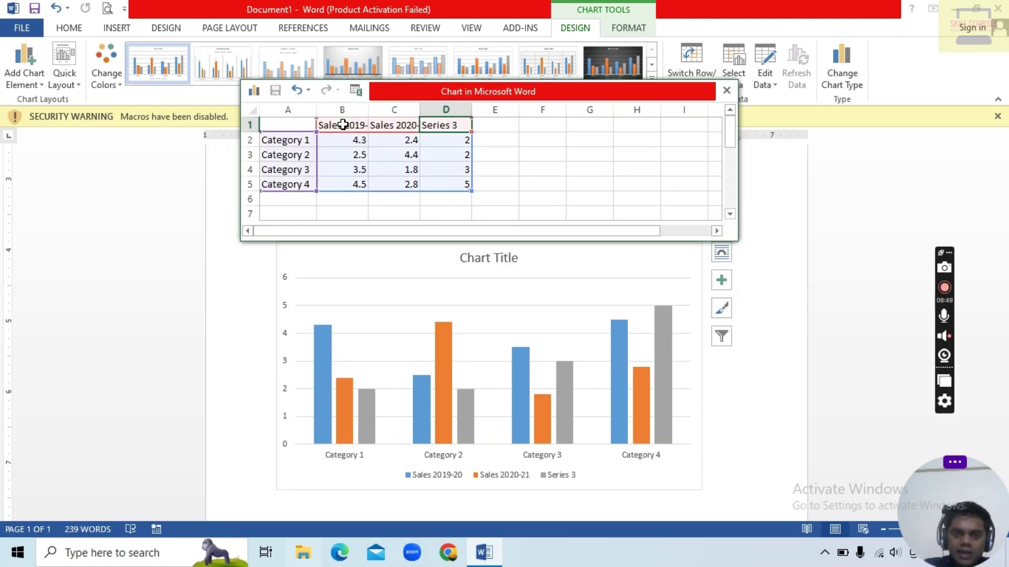
pyautogui.write('Sales')
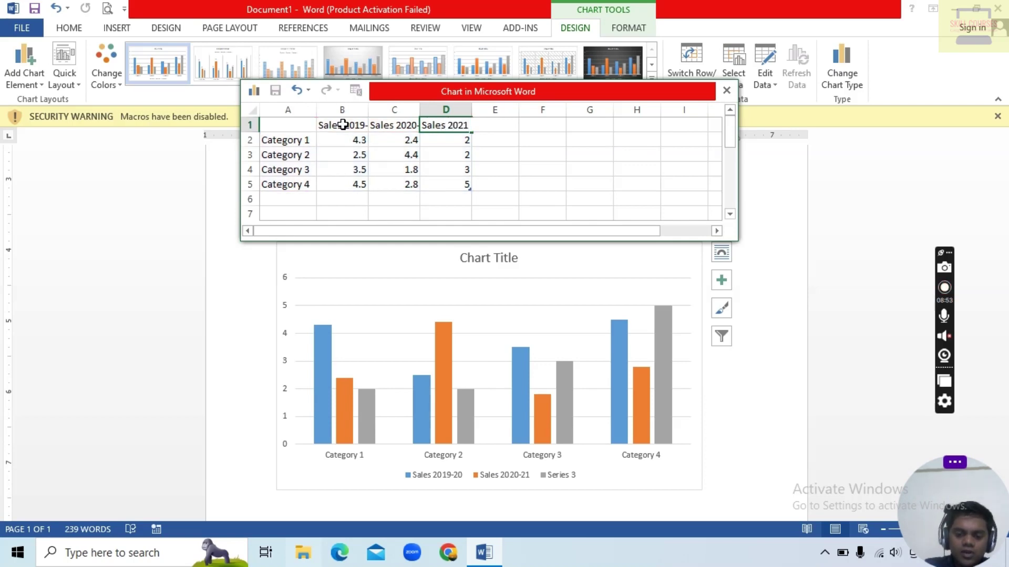
pyautogui.write(' 2021-22')
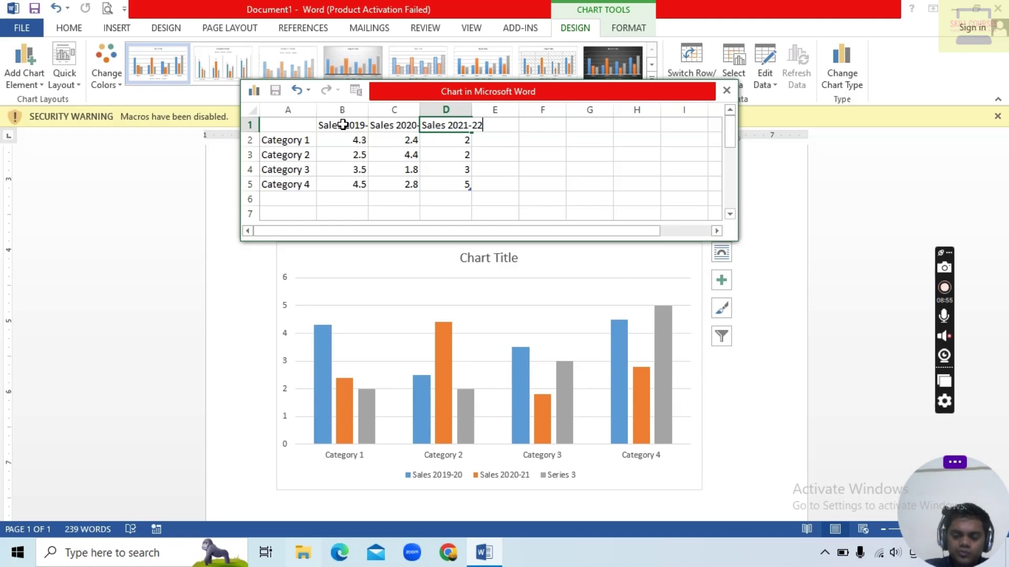
pyautogui.press('Return')
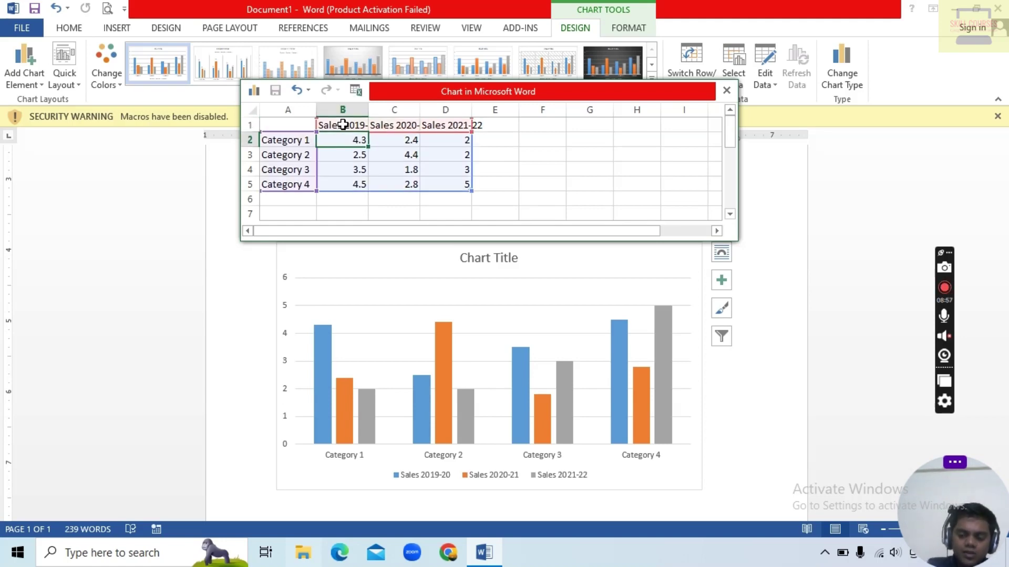
# Set the Sales 2019-20 values for Category 1 through Category 4 to 4,300, 2,500, 3,500 and 4,500.
pyautogui.write('4')
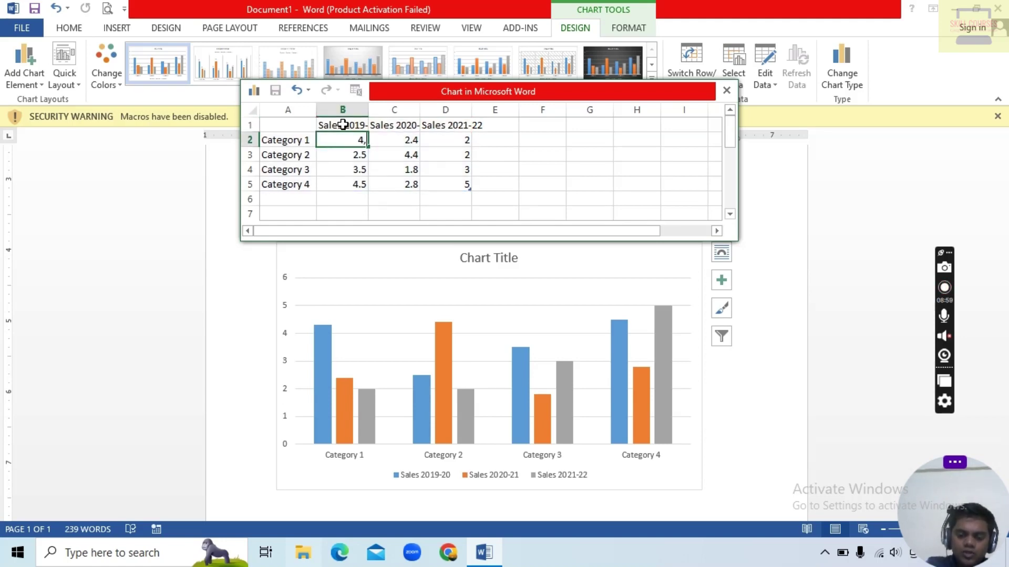
pyautogui.write(',300')
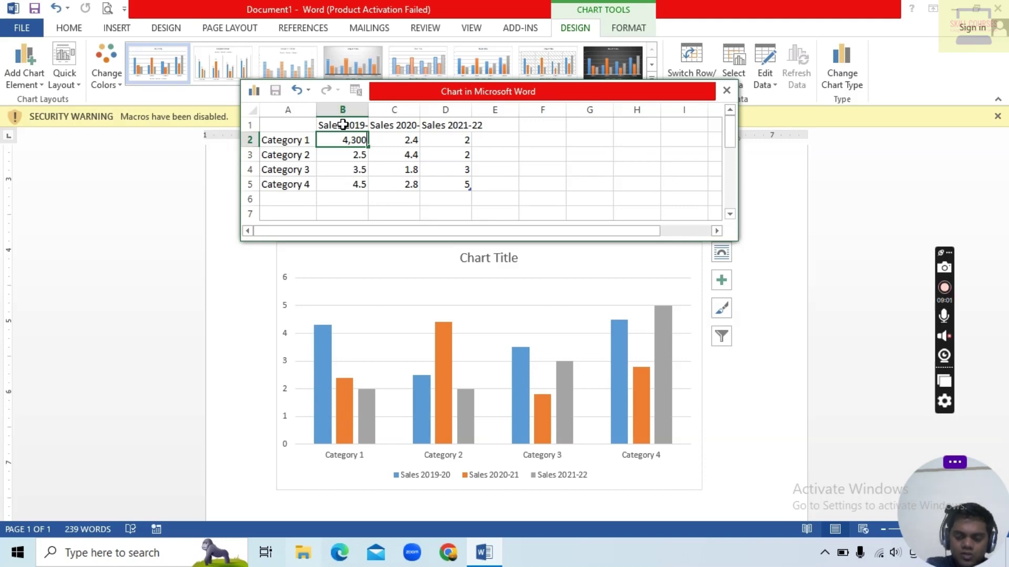
pyautogui.press('Return')
pyautogui.write('2,')
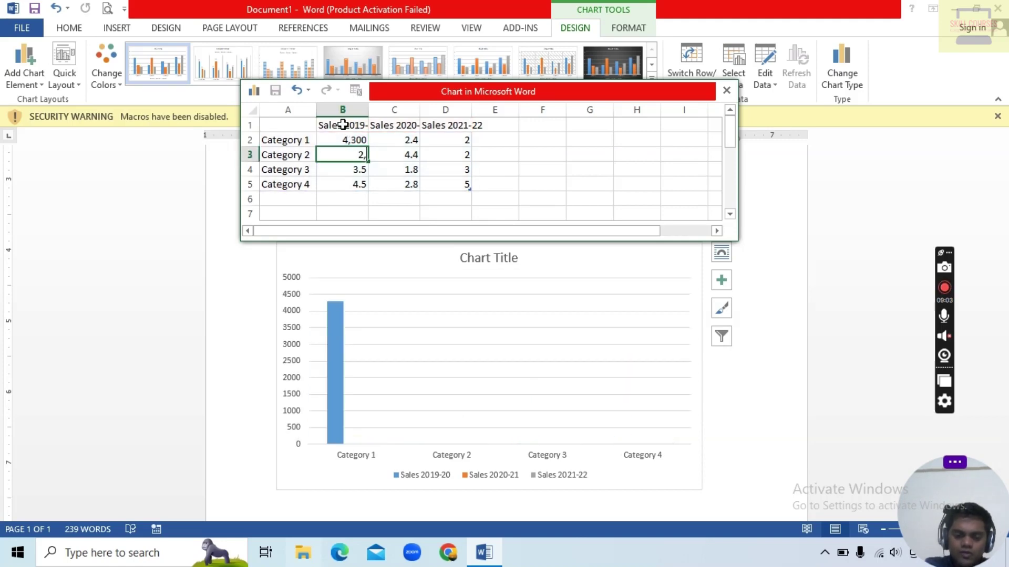
pyautogui.write('500')
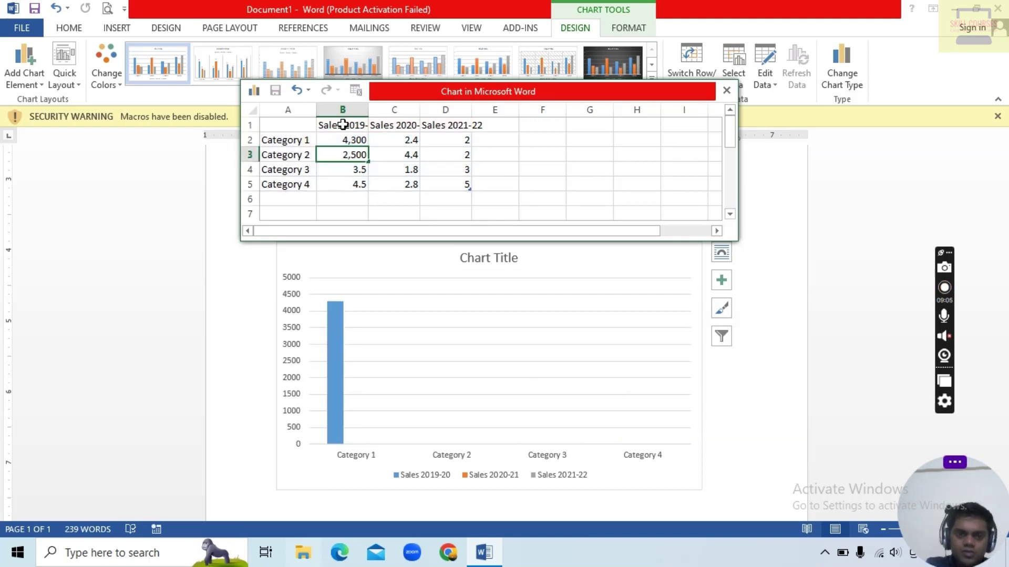
pyautogui.press('Return')
pyautogui.write('3')
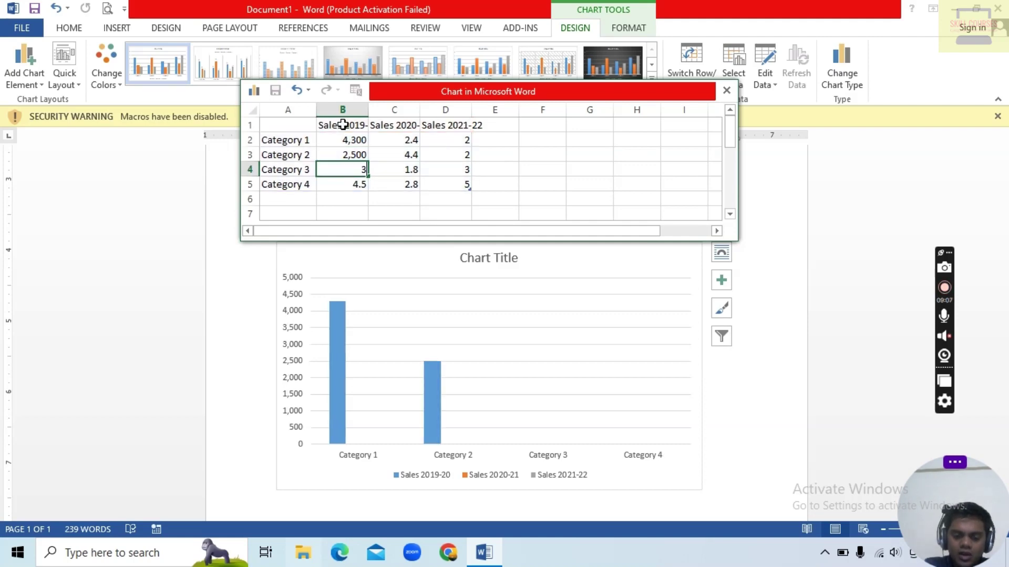
pyautogui.write(',500')
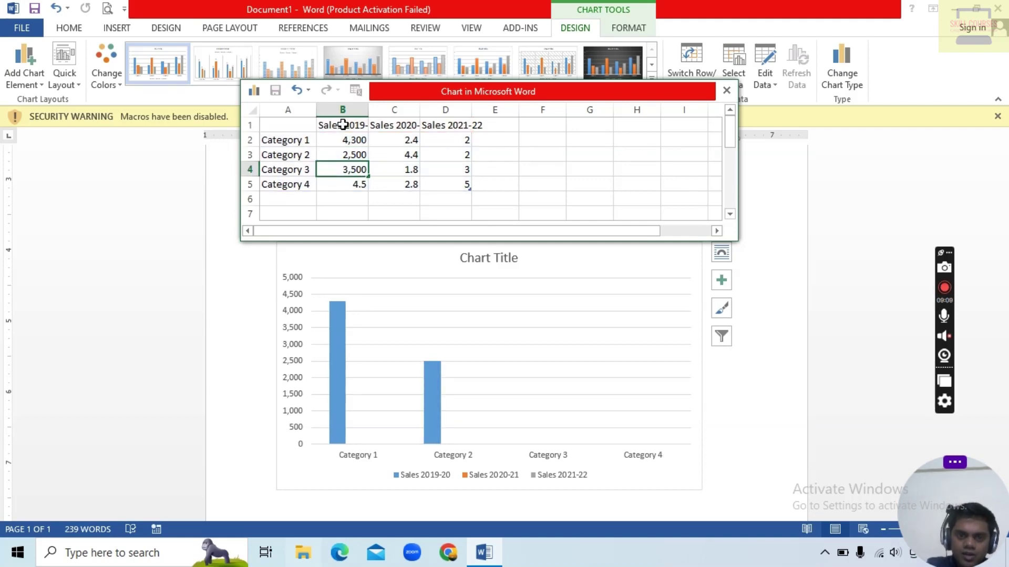
pyautogui.press('Return')
pyautogui.write('4')
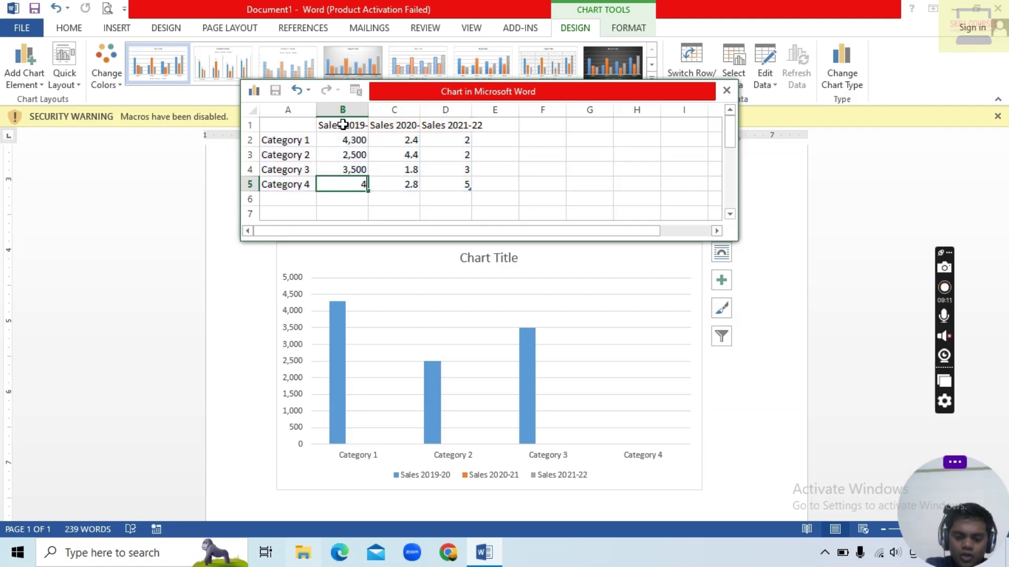
pyautogui.write(',500')
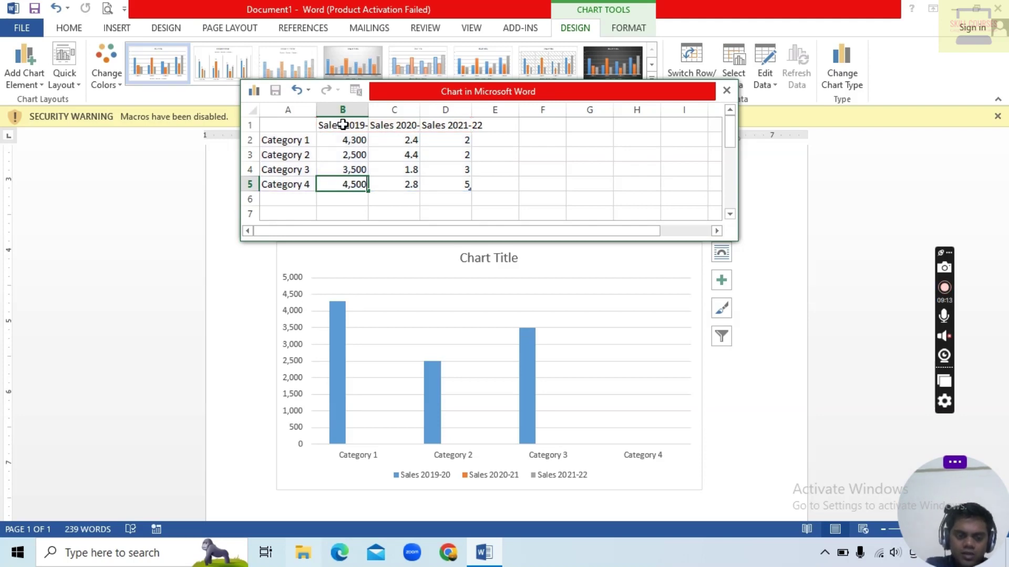
pyautogui.press('Tab')
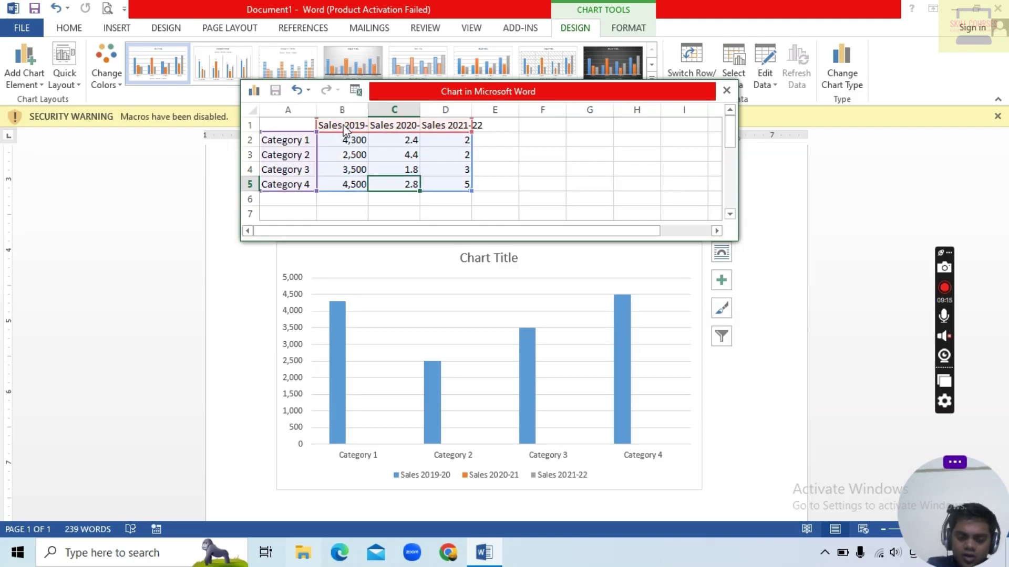
# Set the Sales 2020-21 values for Category 1 through Category 4 to 2,400, 4,400, 1,800 and 2,800.
pyautogui.write('2,9')
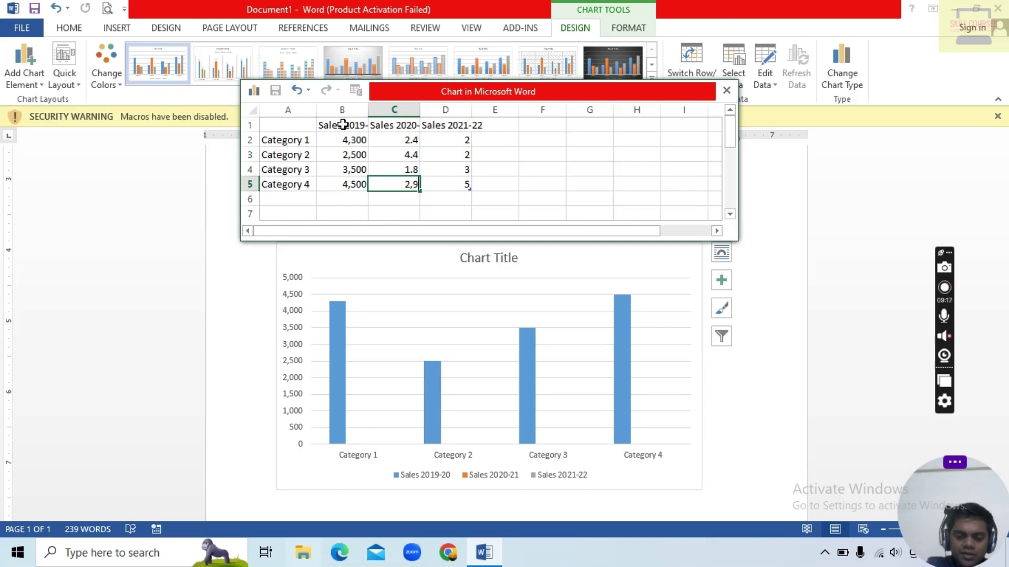
pyautogui.press('BackSpace')
pyautogui.write('800')
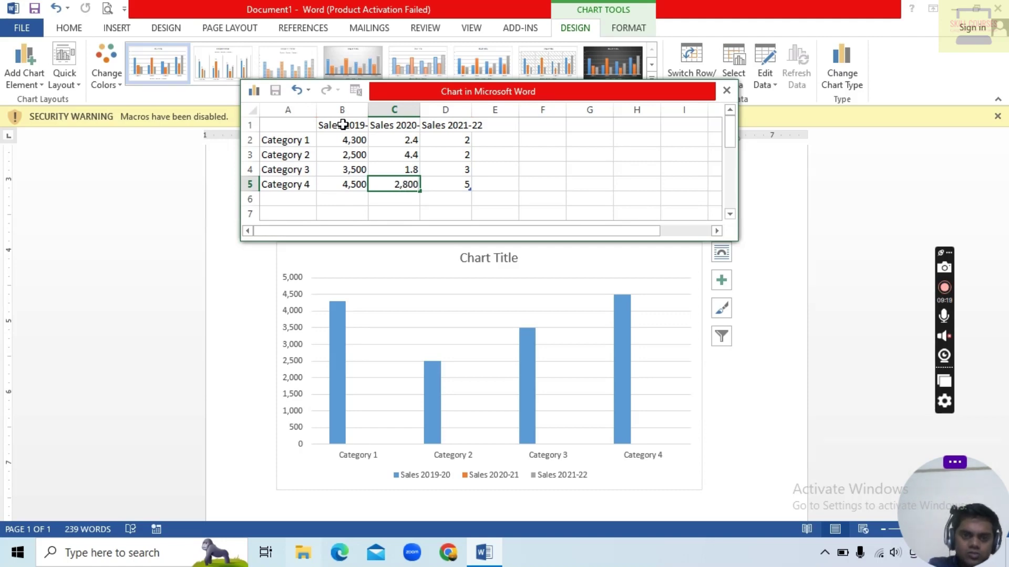
pyautogui.press('Up')
pyautogui.write('1')
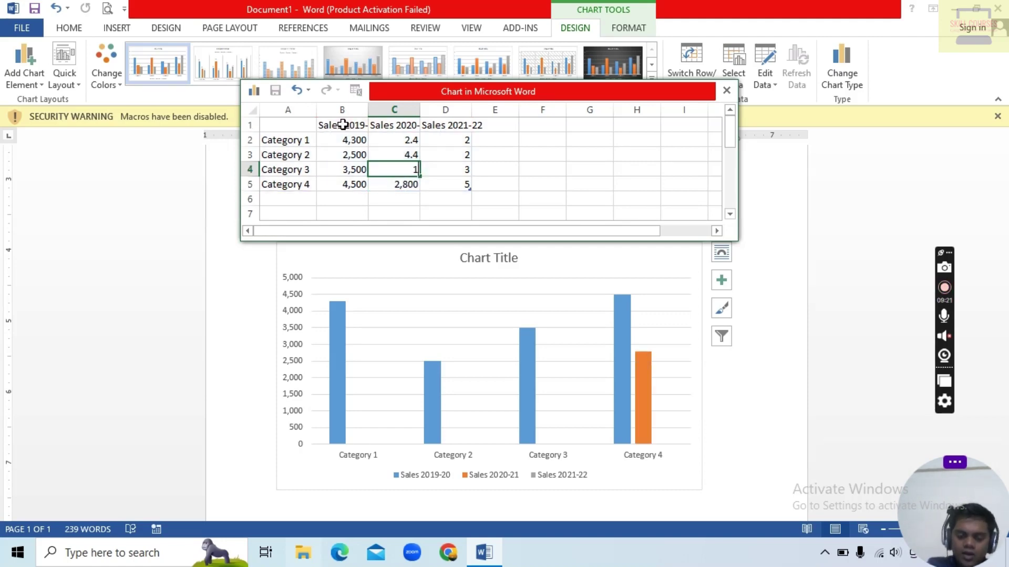
pyautogui.write(',800')
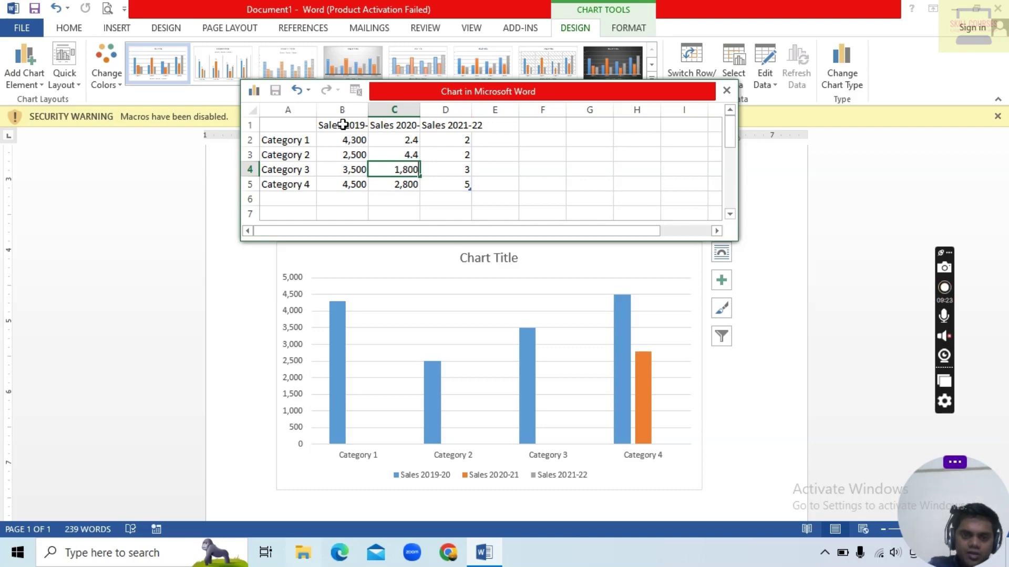
pyautogui.press('Up')
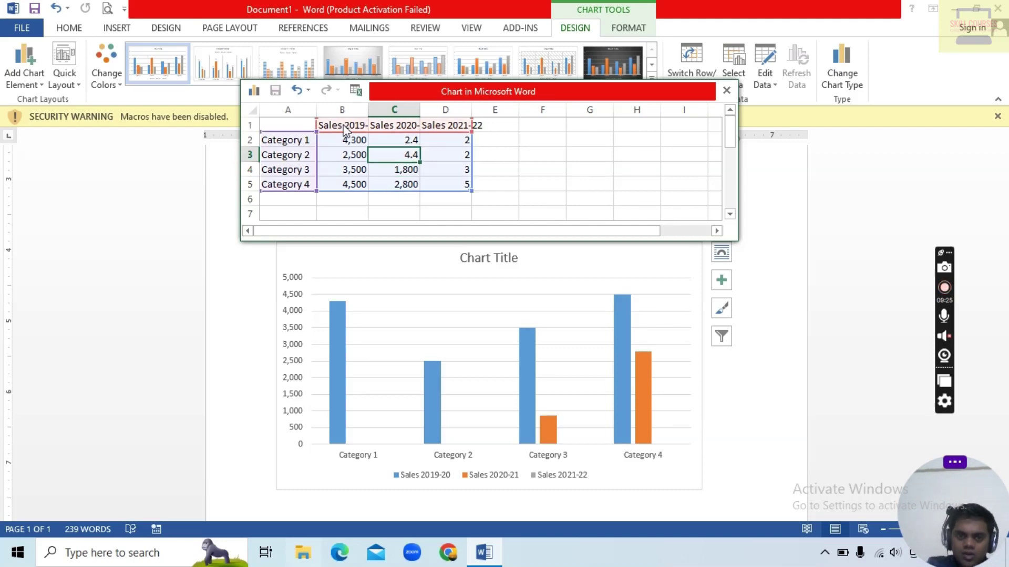
pyautogui.press('BackSpace')
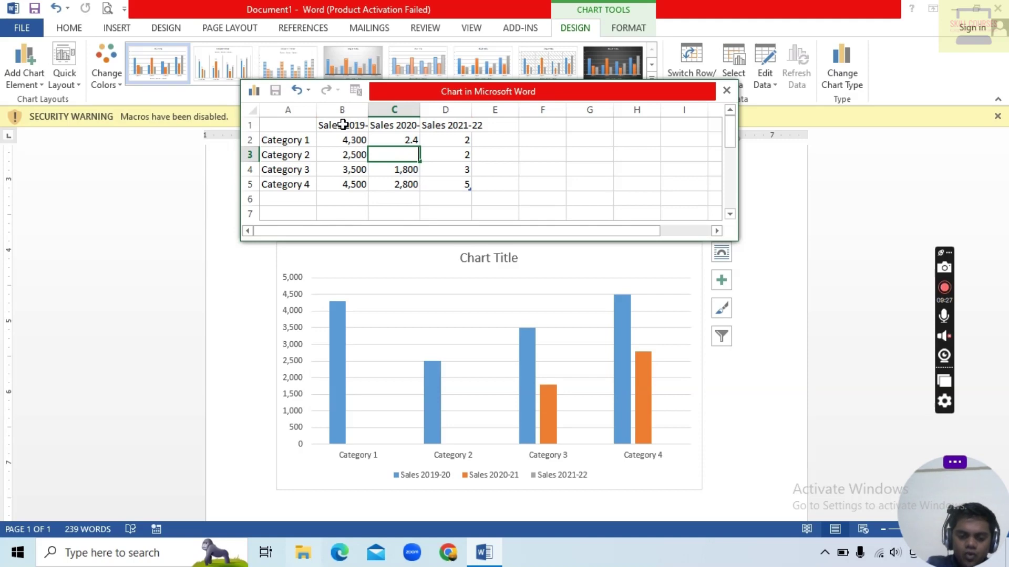
pyautogui.write('4,400')
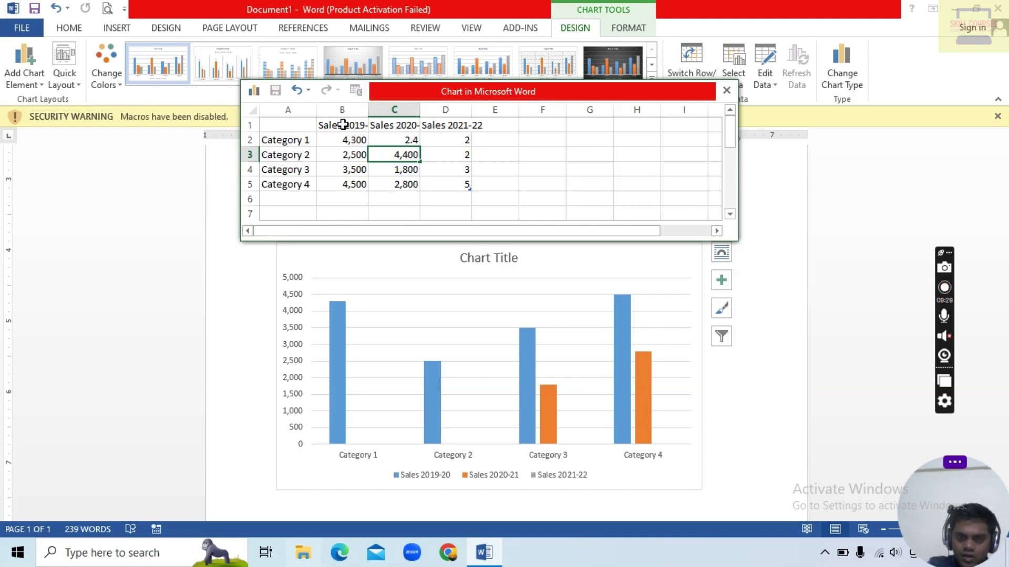
pyautogui.press('Up')
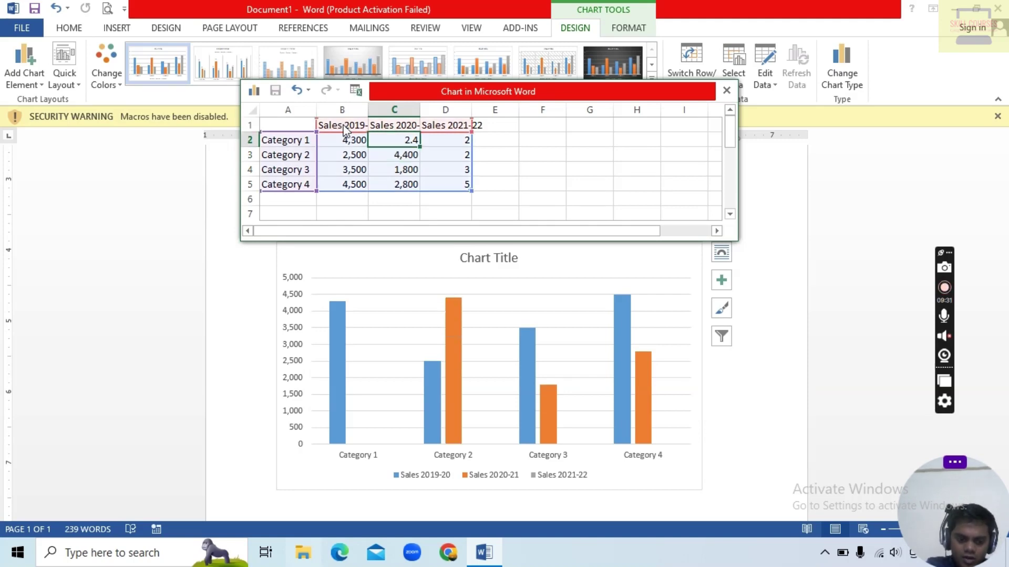
pyautogui.press('BackSpace')
pyautogui.write('2,400')
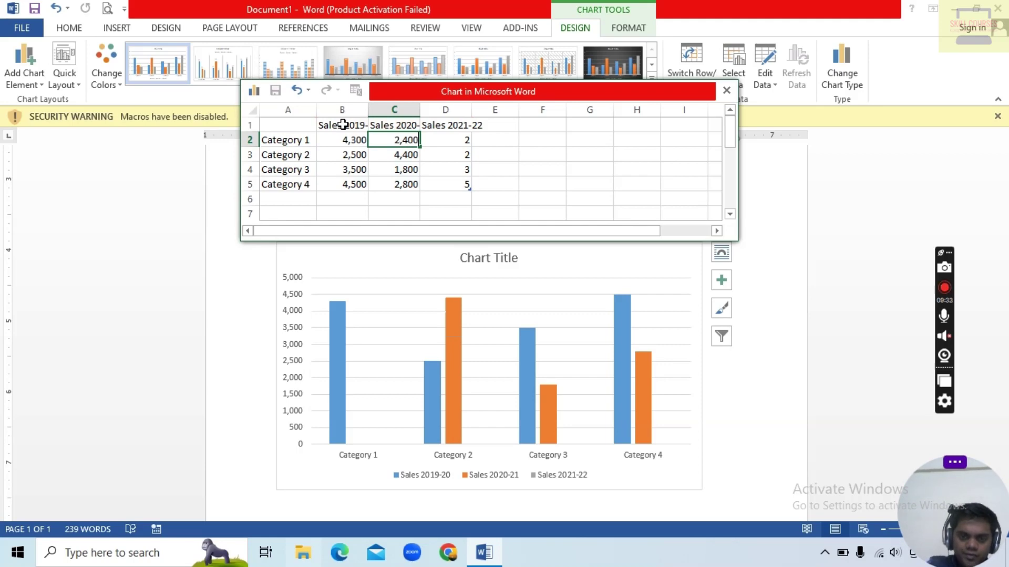
# Set the Sales 2021-22 values for Category 1 through Category 4 to 2000, 2,200, 3000 and 5000.
pyautogui.press('Right')
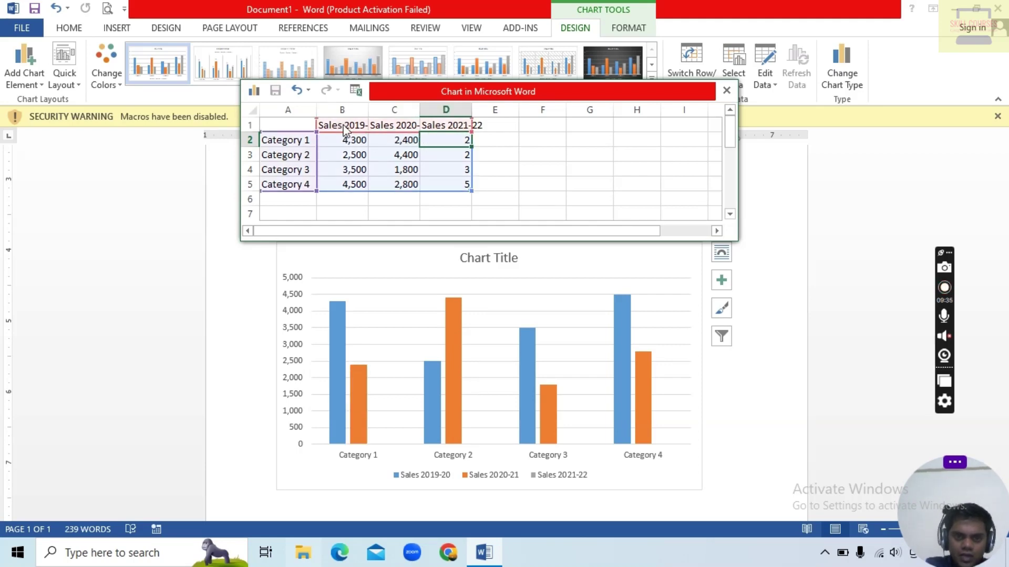
pyautogui.write('200')
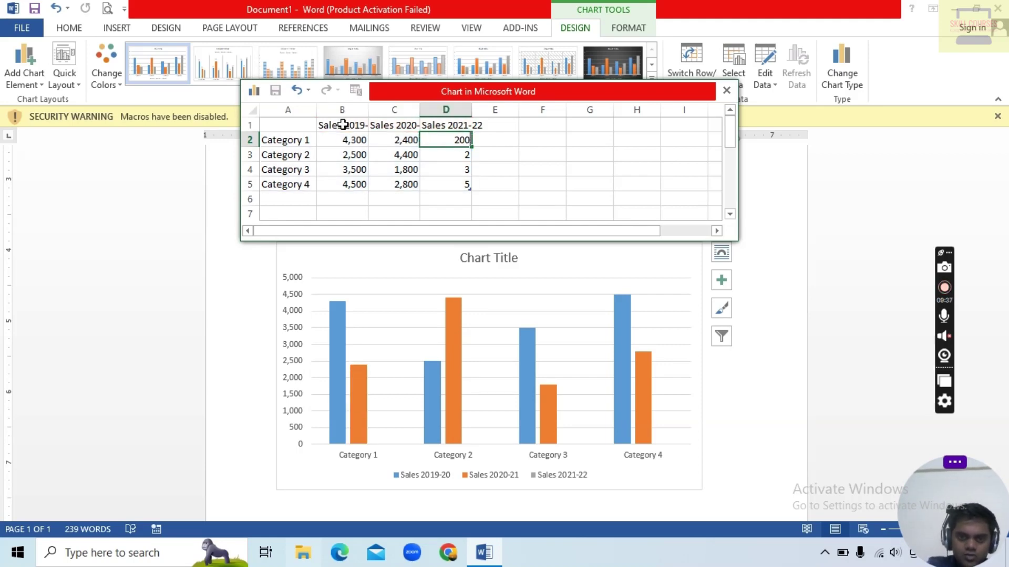
pyautogui.write('0')
pyautogui.press('Return')
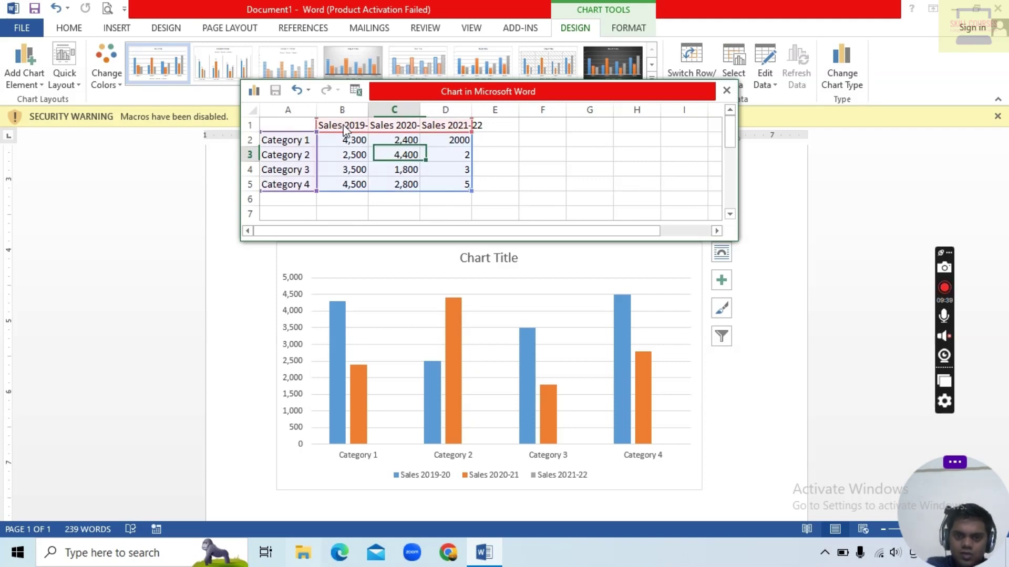
pyautogui.press('Right')
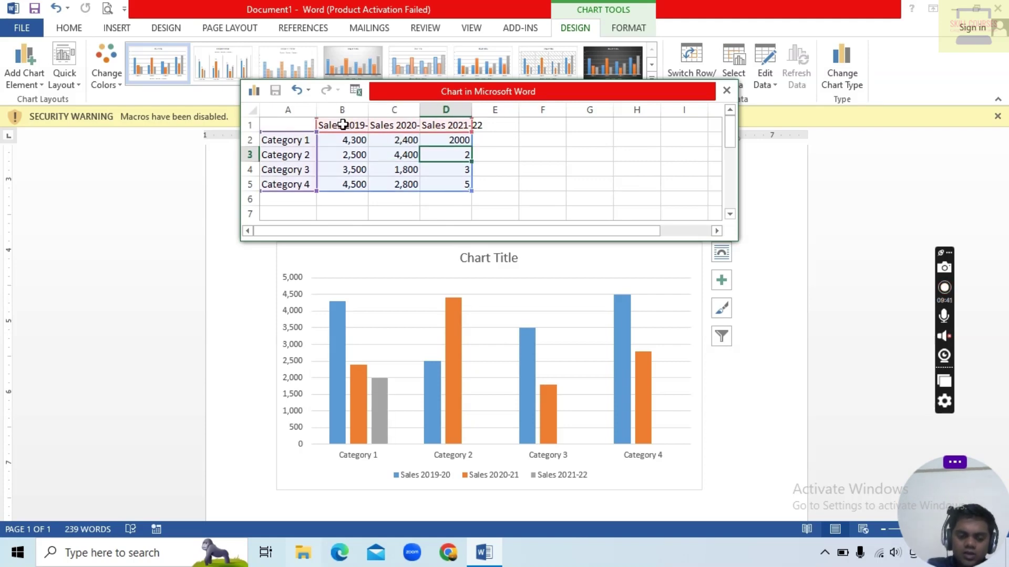
pyautogui.write('2')
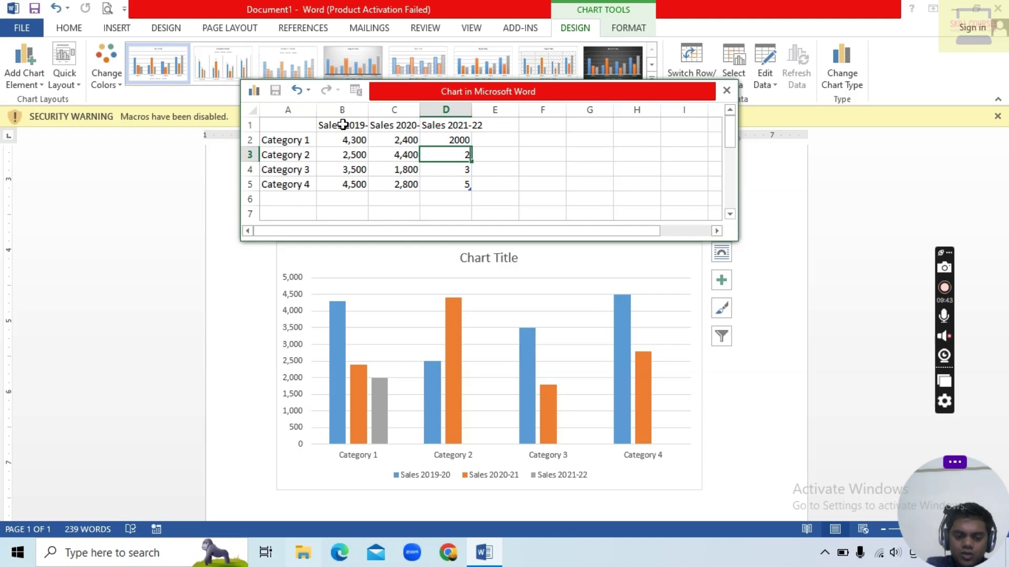
pyautogui.write('200')
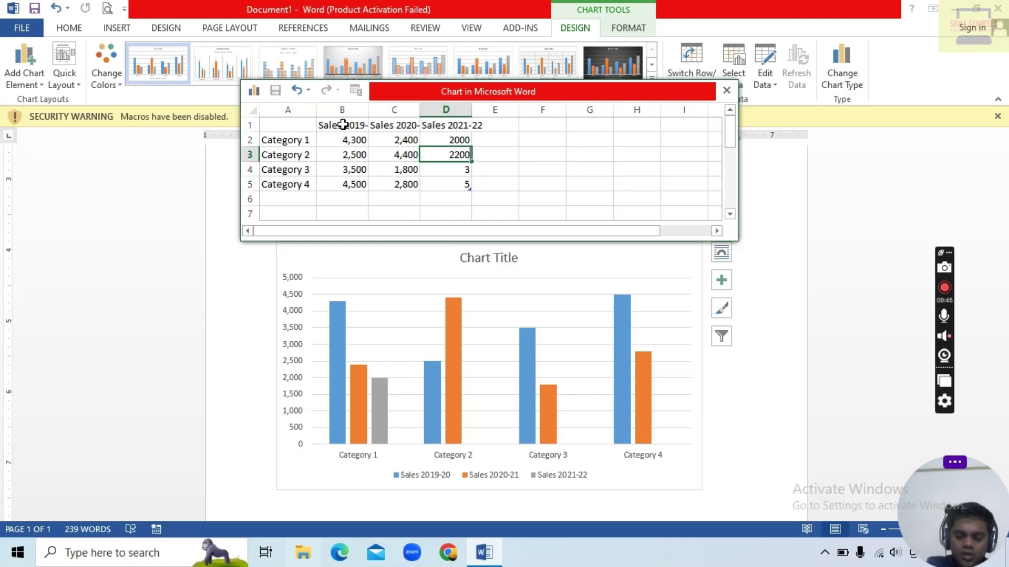
pyautogui.press('BackSpace')
pyautogui.press('BackSpace')
pyautogui.write('00')
pyautogui.press('Return')
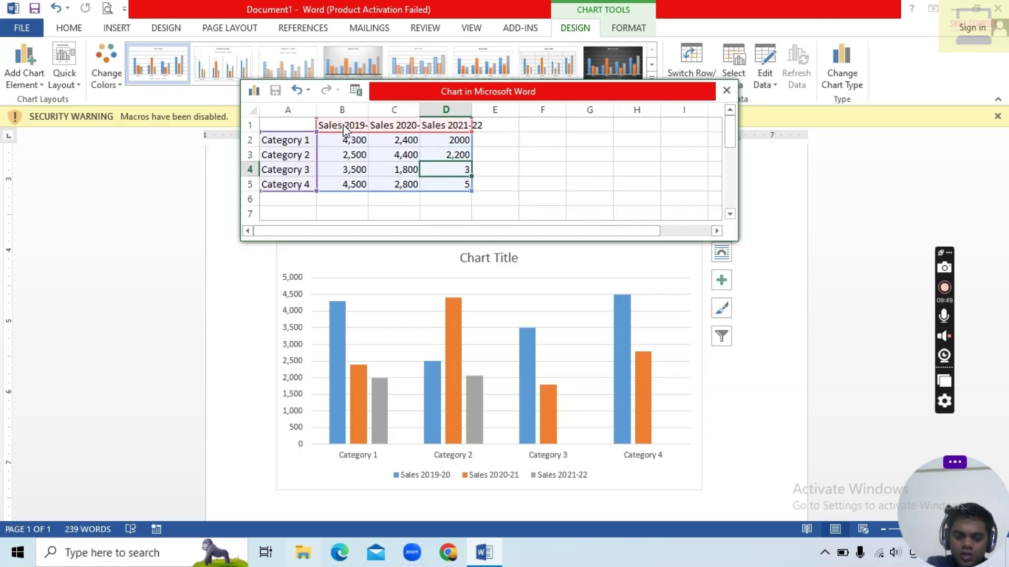
pyautogui.press('Return')
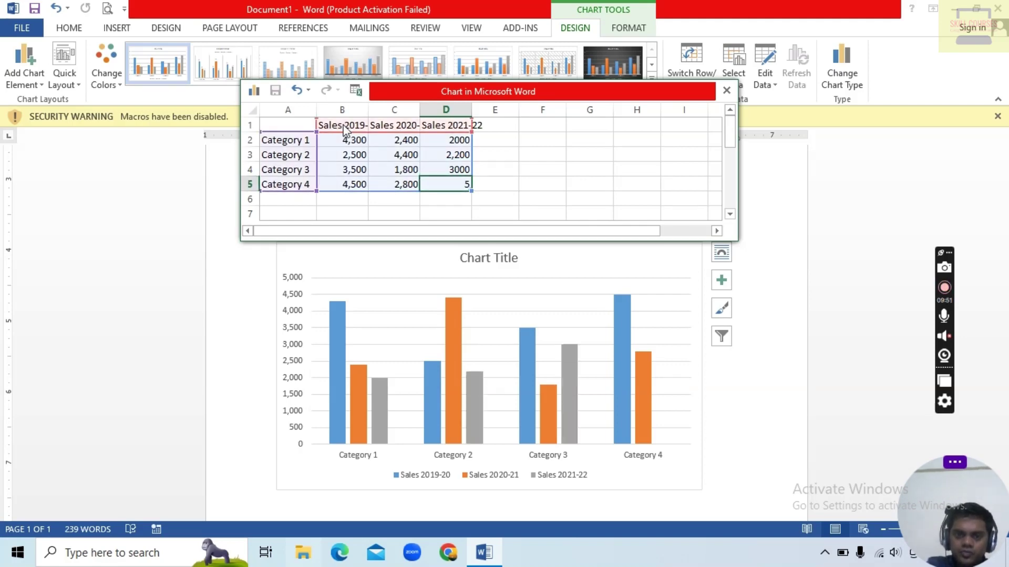
pyautogui.write('5000')
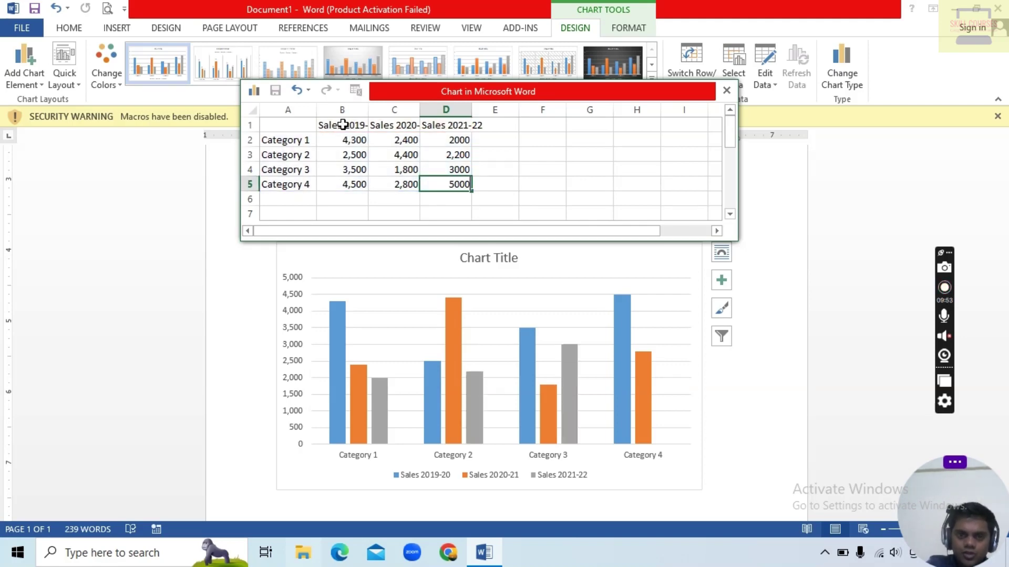
# Replace the Category 1 and Category 2 labels in the chart data sheet with two people's first names.
pyautogui.press('Left')
pyautogui.press('Left')
pyautogui.press('Left')
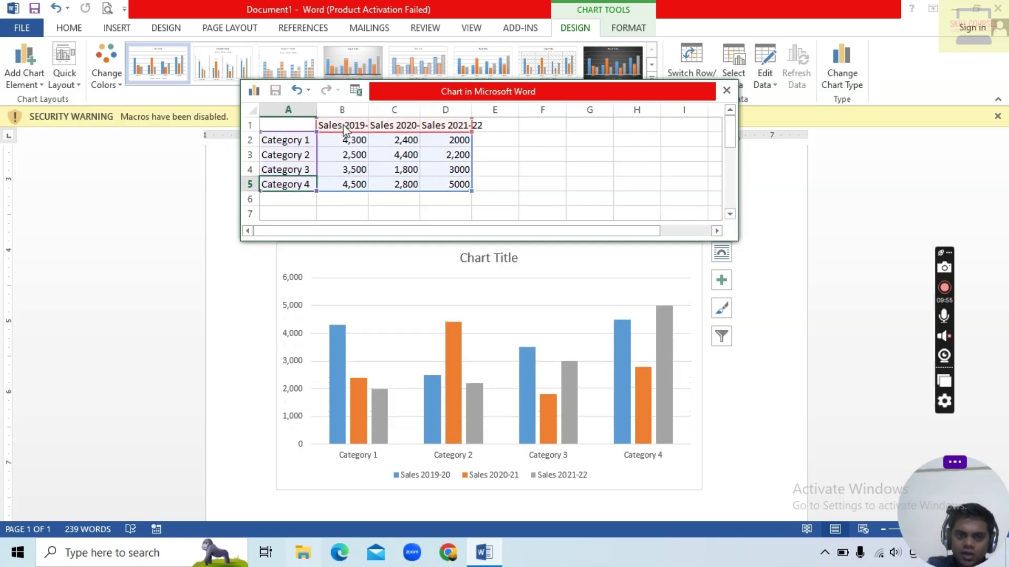
pyautogui.press('Up')
pyautogui.press('Up')
pyautogui.press('Up')
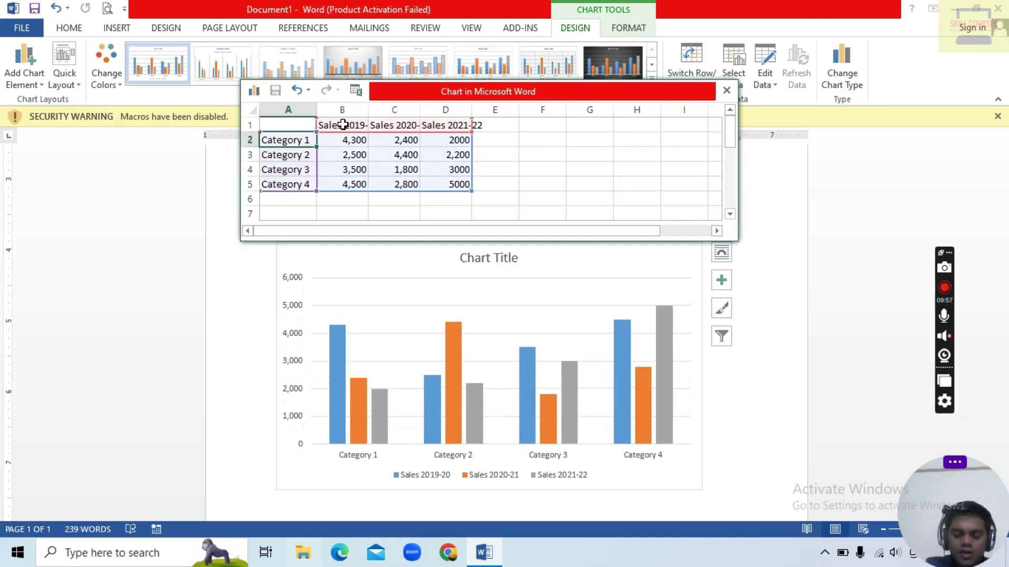
pyautogui.write('Anna')
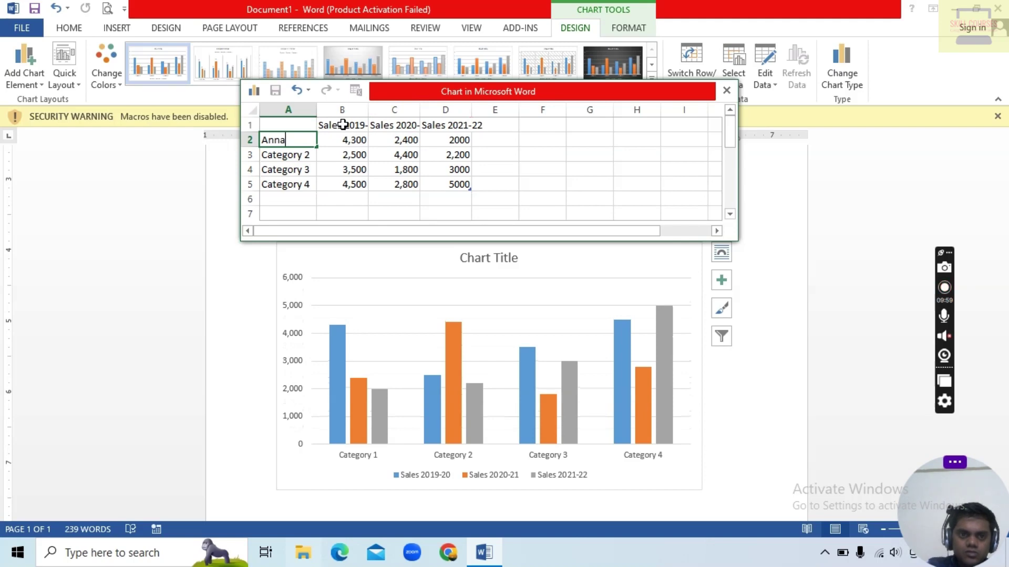
pyautogui.press('Return')
pyautogui.write('Emm')
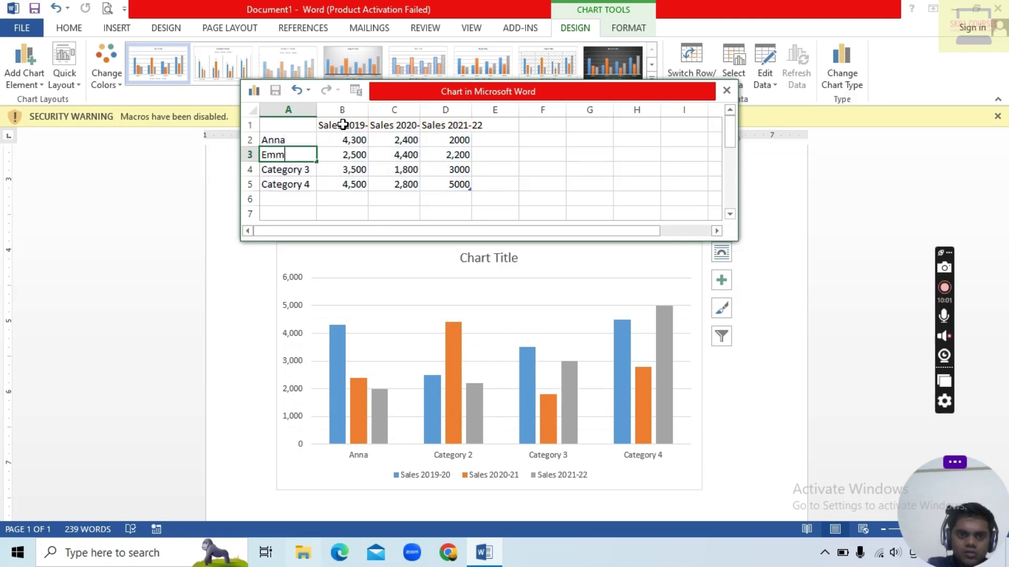
pyautogui.write('a')
# Replace the Category 3 and Category 4 labels in the chart data sheet with two more people's first names.
pyautogui.press('Return')
pyautogui.write('har')
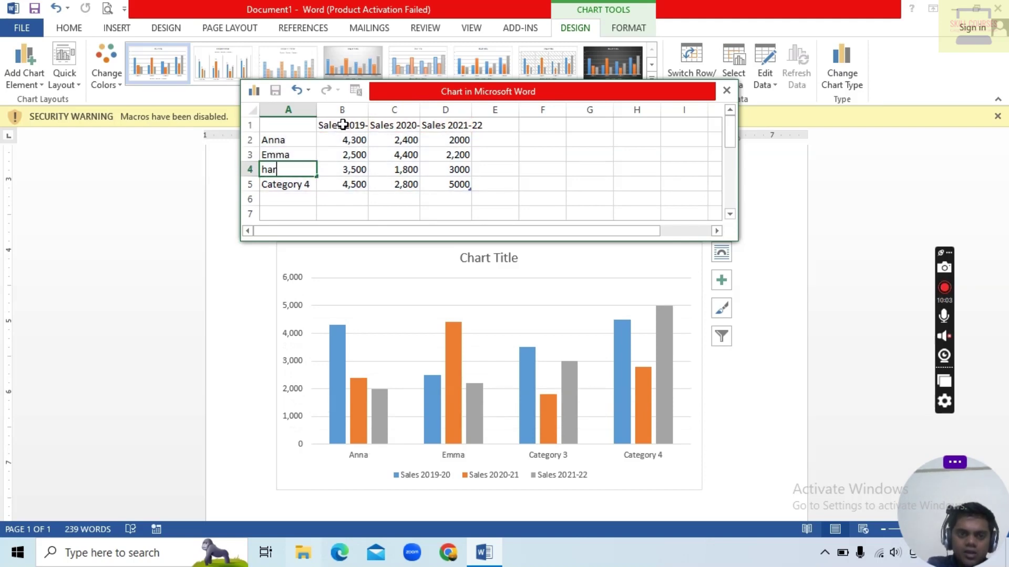
pyautogui.write('r')
pyautogui.press('BackSpace')
pyautogui.press('BackSpace')
pyautogui.press('BackSpace')
pyautogui.press('BackSpace')
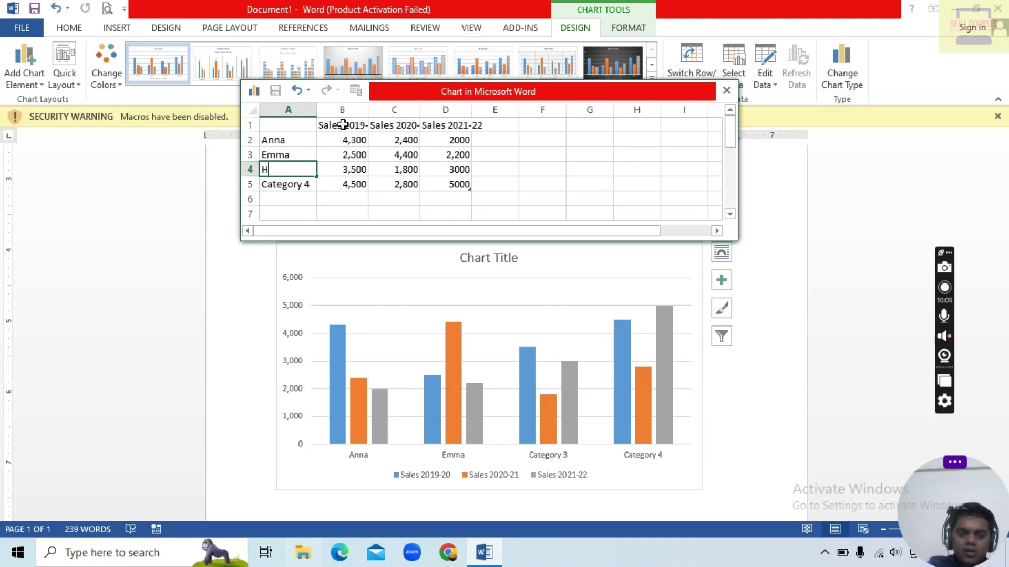
pyautogui.write('Harry')
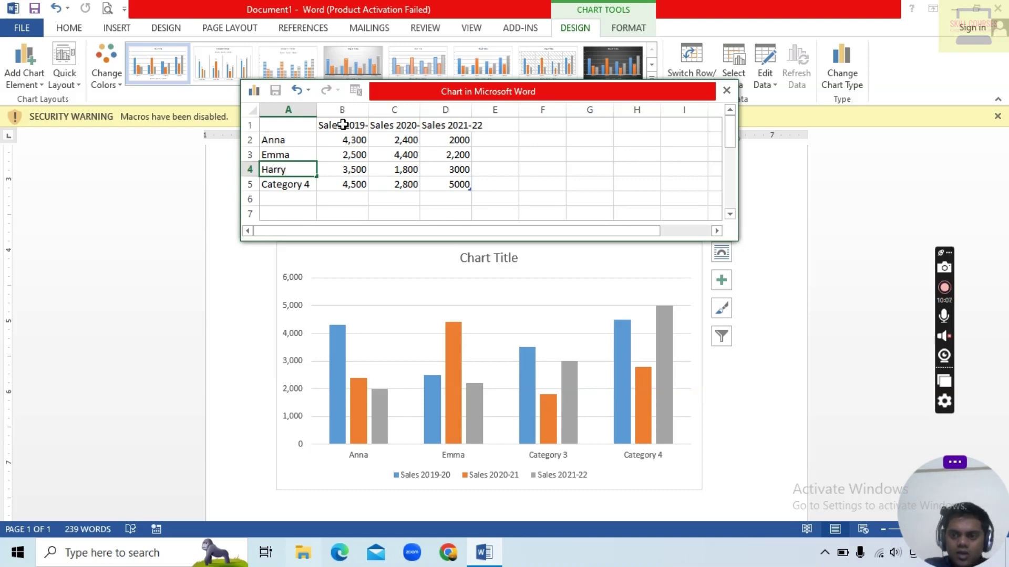
pyautogui.press('Return')
pyautogui.write('William')
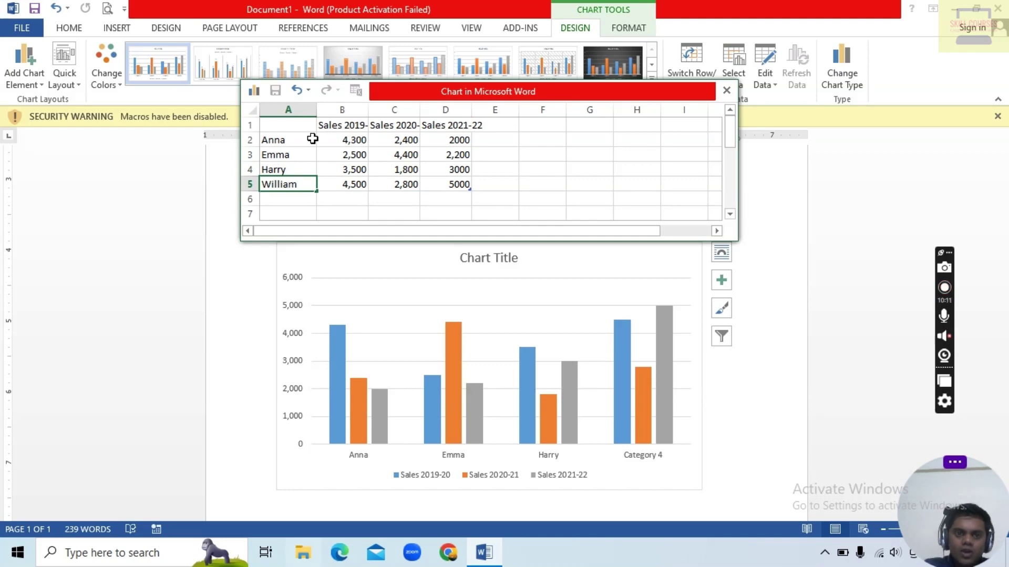
# Widen columns B to D of the chart data sheet to fit the full sales headings and close the sheet.
pyautogui.click(350, 110)
pyautogui.moveTo(369, 112); pyautogui.dragTo(457, 112)
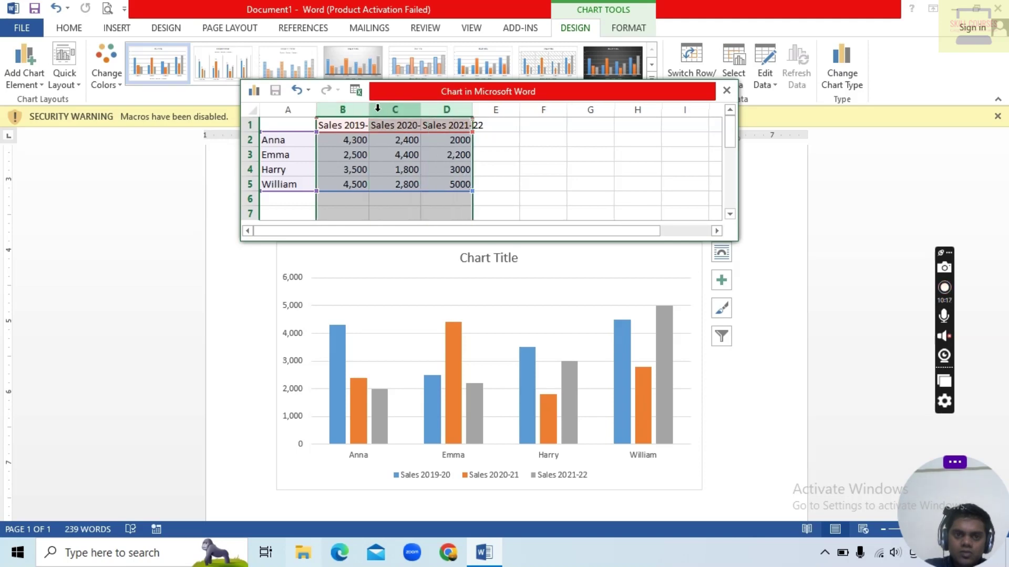
pyautogui.moveTo(368, 110); pyautogui.dragTo(418, 113)
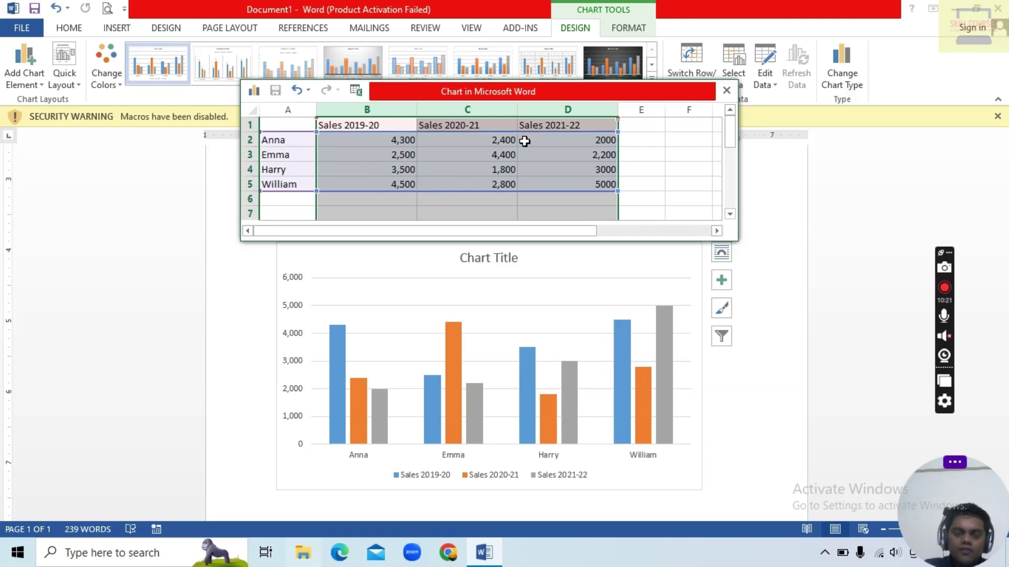
pyautogui.click(725, 93)
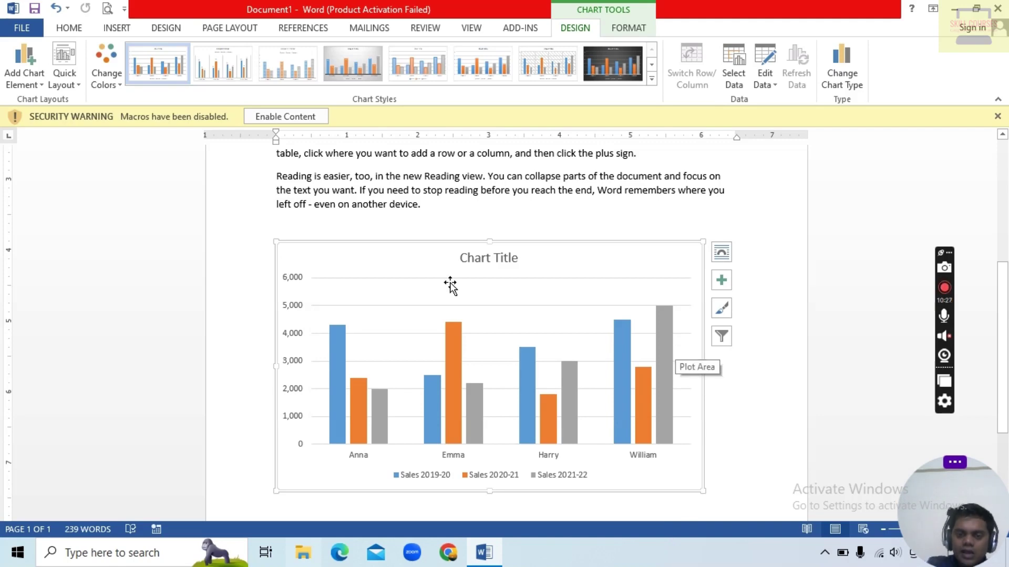
# Add a primary horizontal axis title to the column chart.
pyautogui.click(31, 82)
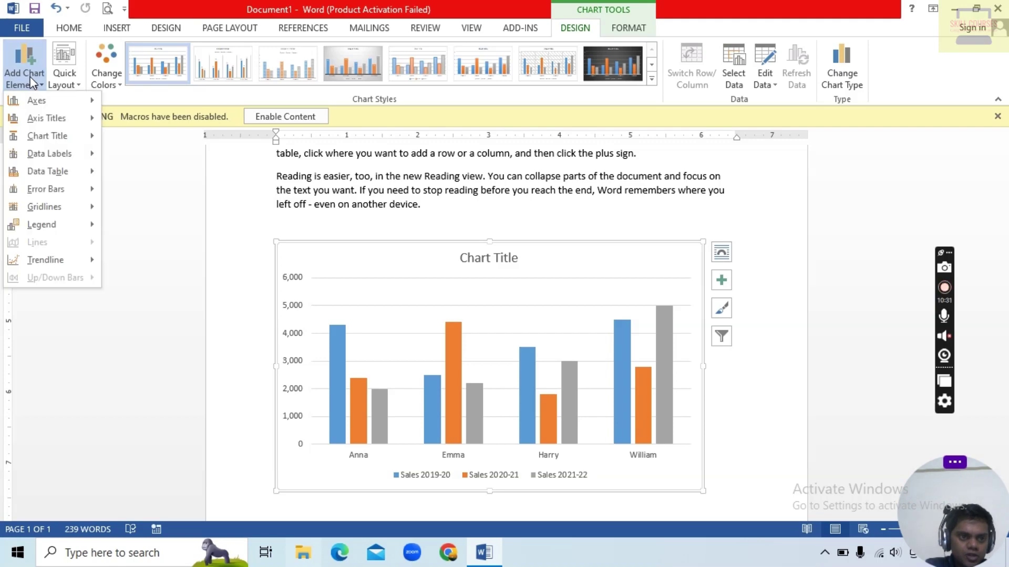
pyautogui.moveTo(52, 122)
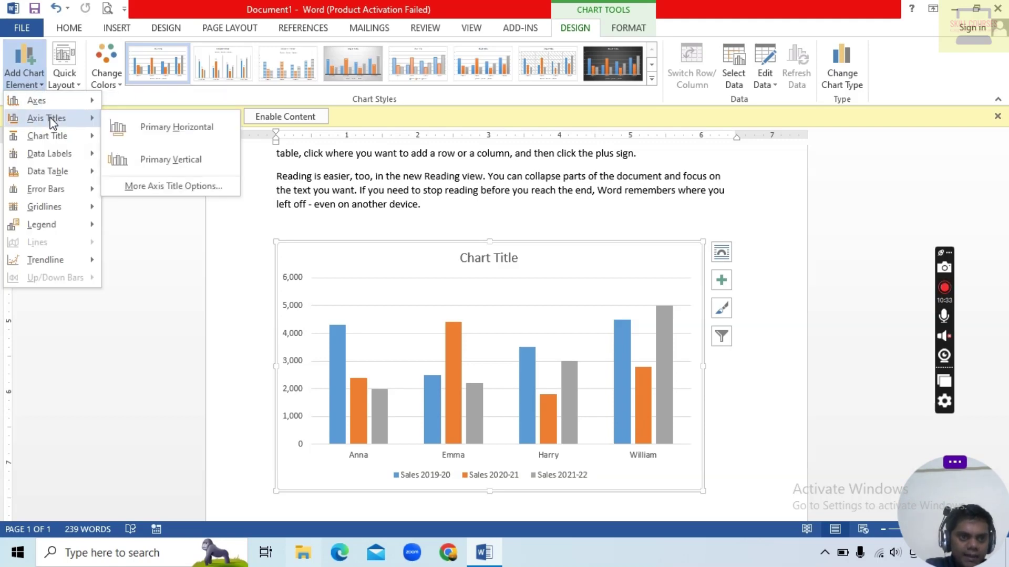
pyautogui.click(152, 127)
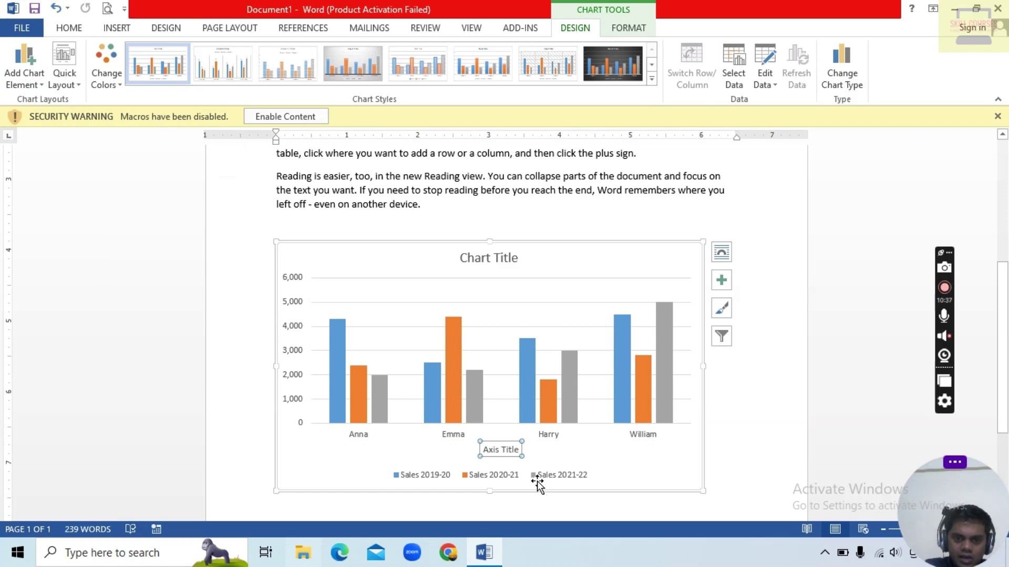
# Replace the placeholder text of the horizontal axis title with "Sale's Man".
pyautogui.click(513, 449)
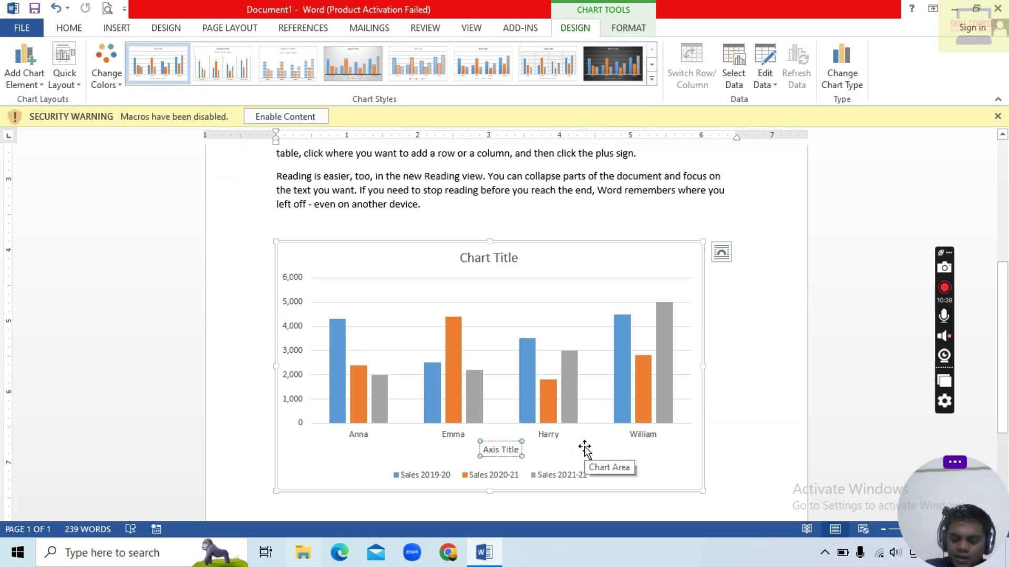
pyautogui.press('BackSpace')
pyautogui.press('BackSpace')
pyautogui.press('BackSpace')
pyautogui.press('BackSpace')
pyautogui.press('BackSpace')
pyautogui.press('BackSpace')
pyautogui.press('BackSpace')
pyautogui.press('BackSpace')
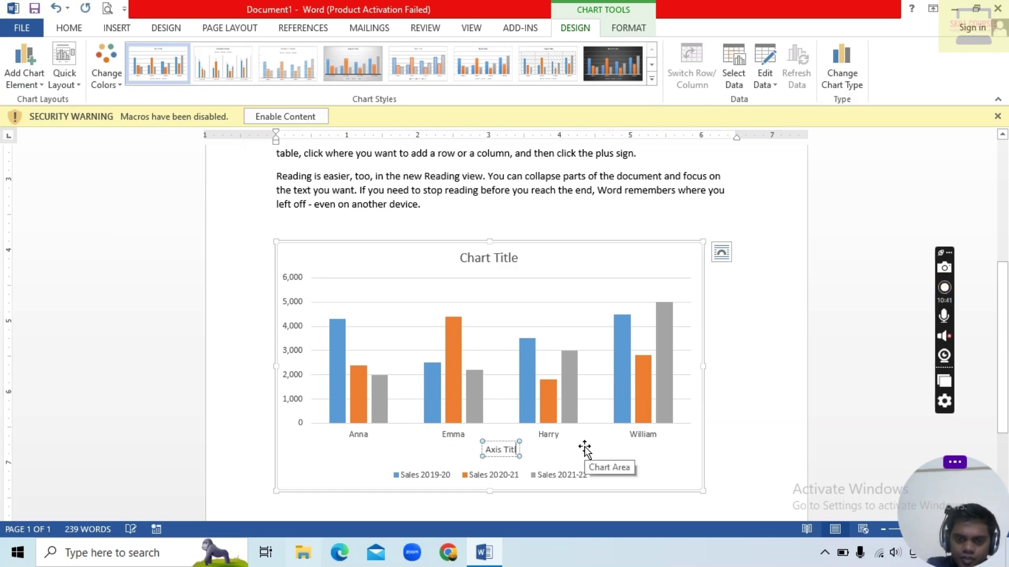
pyautogui.press('BackSpace')
pyautogui.press('BackSpace')
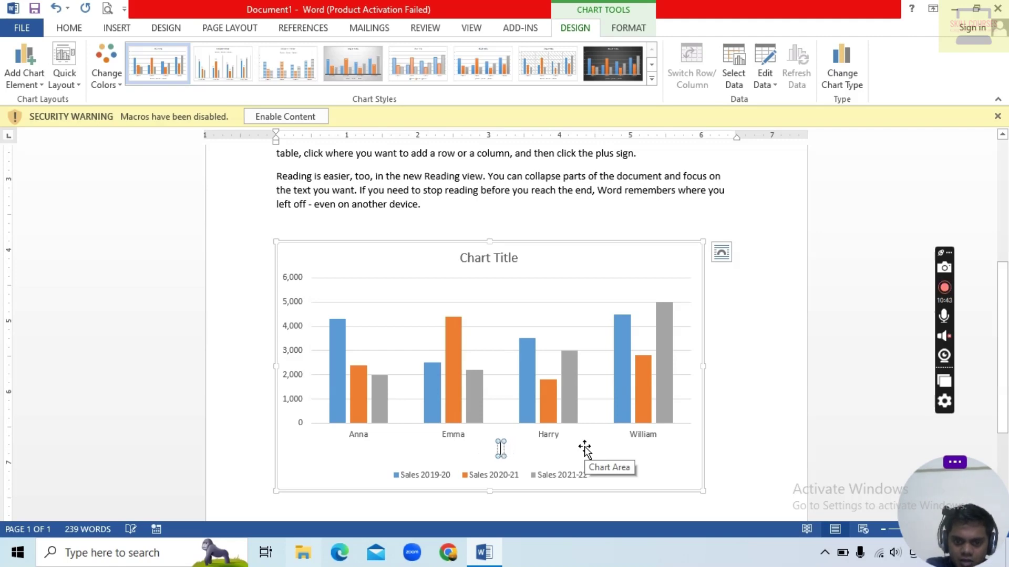
pyautogui.write('Sa')
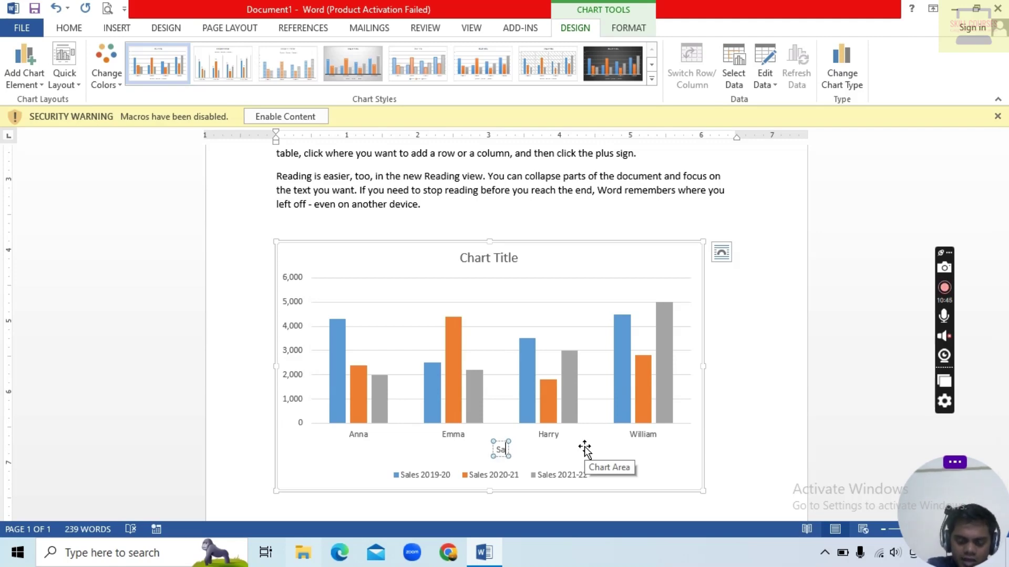
pyautogui.write('les')
pyautogui.press('BackSpace')
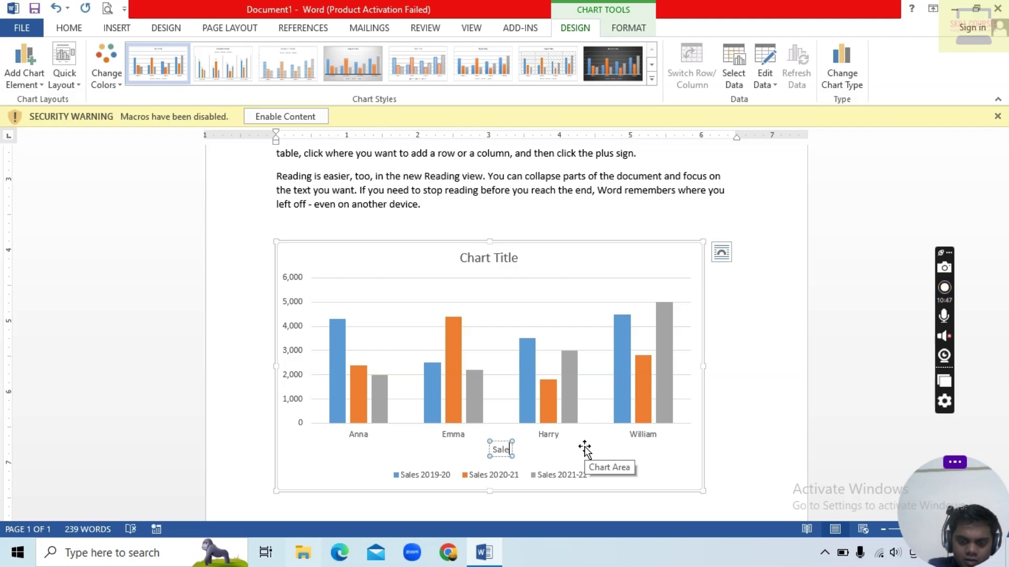
pyautogui.write("'s")
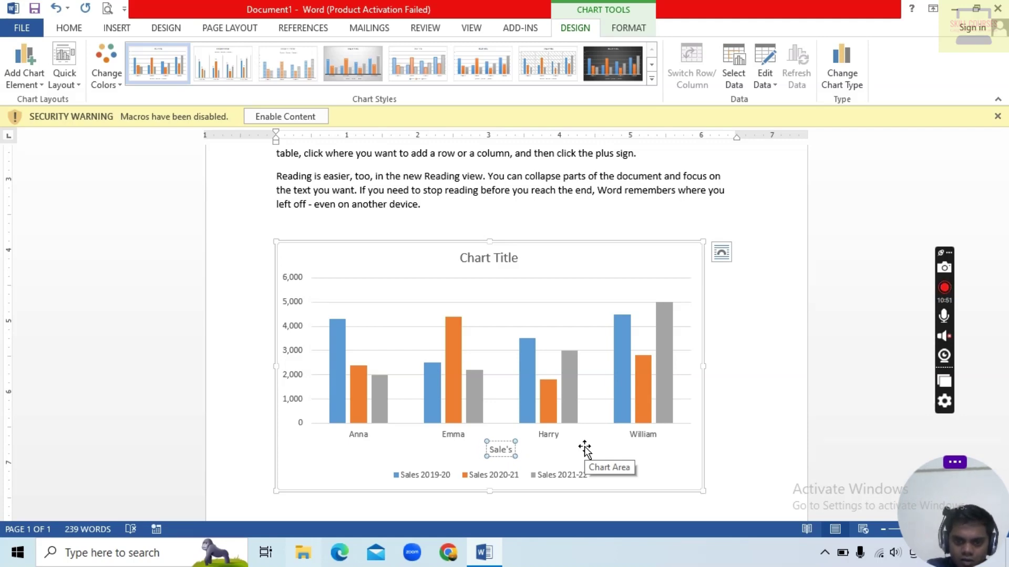
pyautogui.write(' Man')
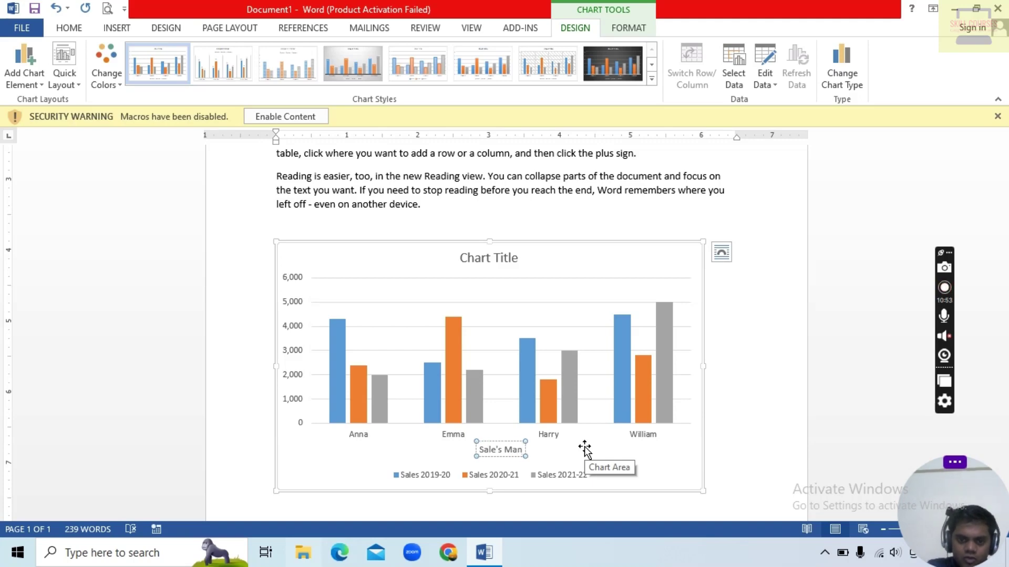
# Add a primary vertical axis title to the column chart.
pyautogui.click(25, 69)
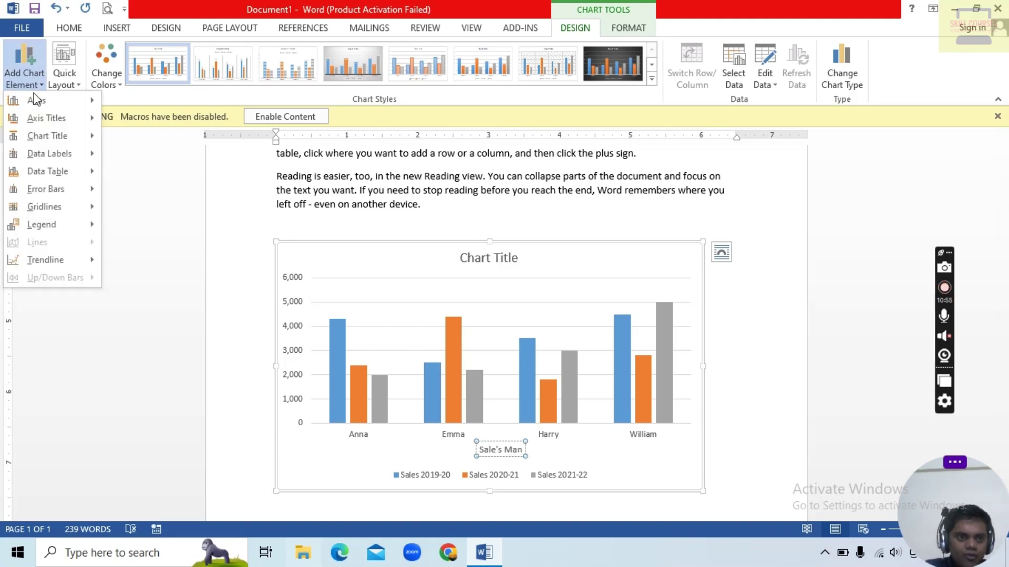
pyautogui.moveTo(39, 119)
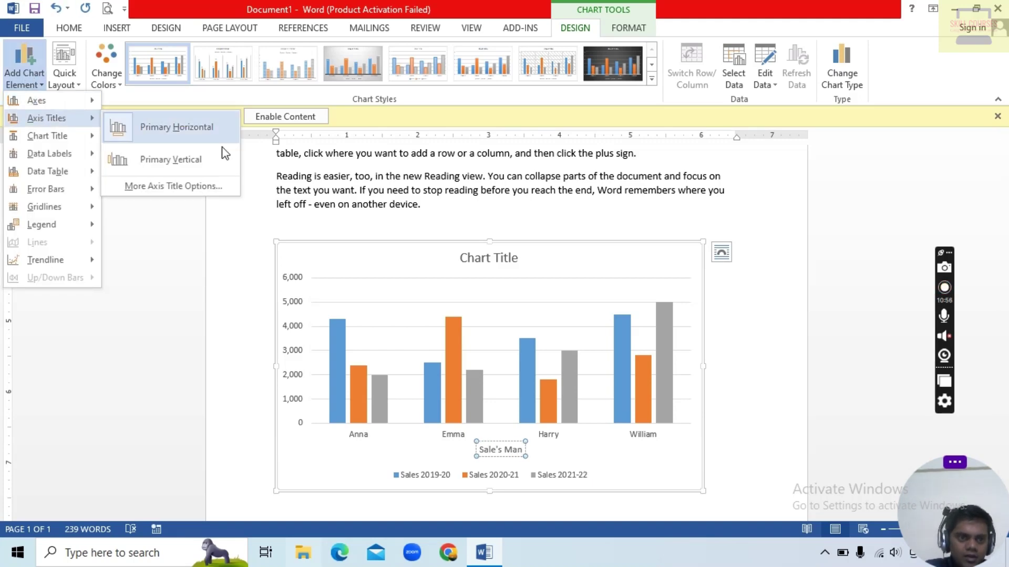
pyautogui.click(203, 171)
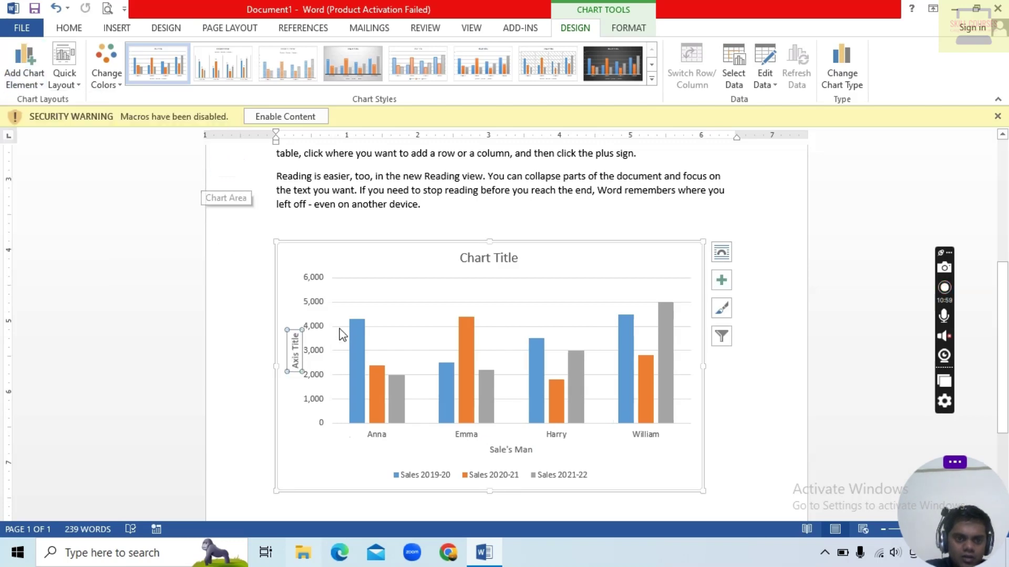
# Replace the placeholder text of the vertical axis title with "Sales".
pyautogui.click(293, 334)
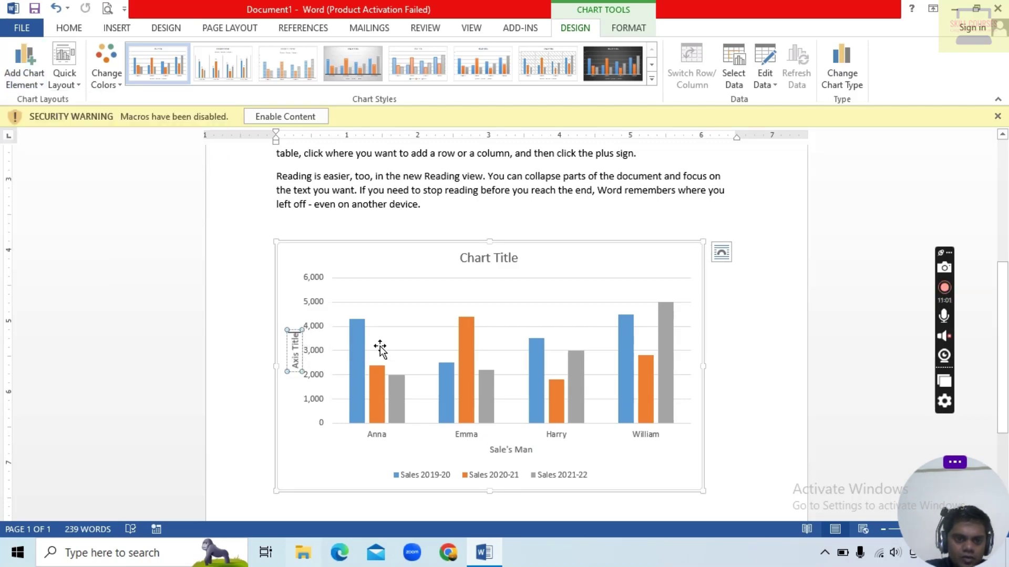
pyautogui.press('BackSpace')
pyautogui.press('BackSpace')
pyautogui.press('BackSpace')
pyautogui.press('BackSpace')
pyautogui.press('BackSpace')
pyautogui.press('BackSpace')
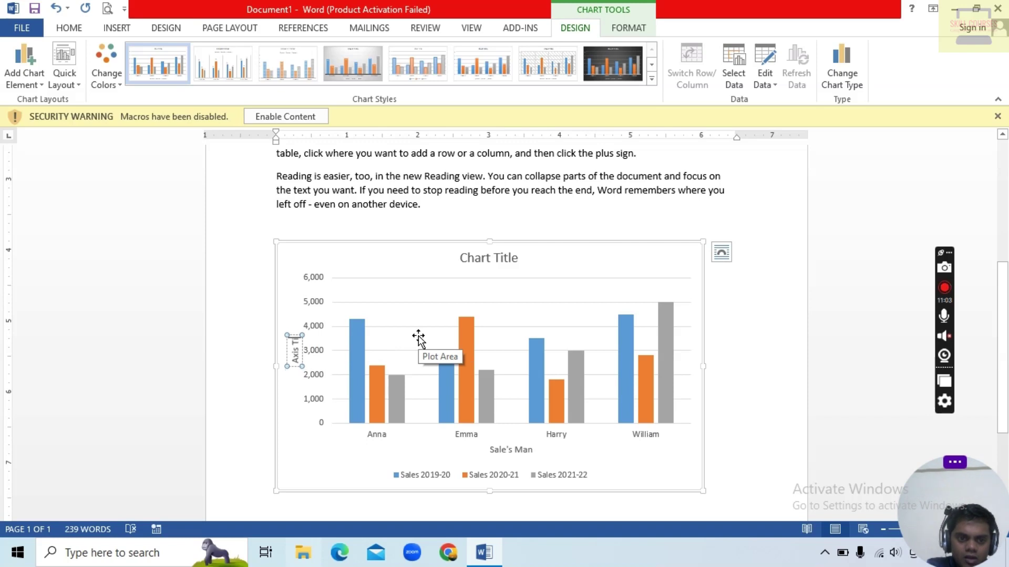
pyautogui.press('BackSpace')
pyautogui.press('BackSpace')
pyautogui.press('BackSpace')
pyautogui.press('BackSpace')
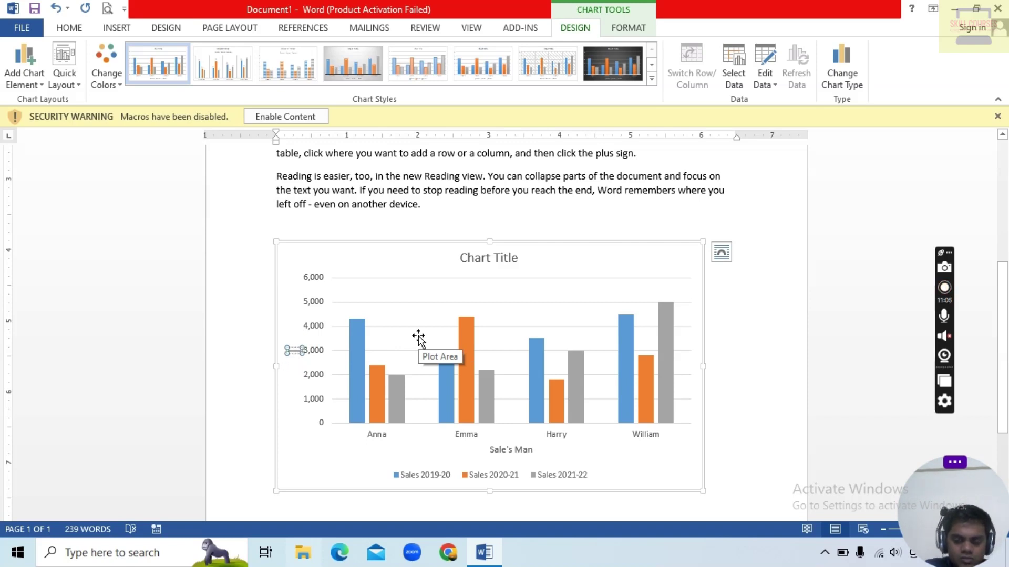
pyautogui.write('Sales')
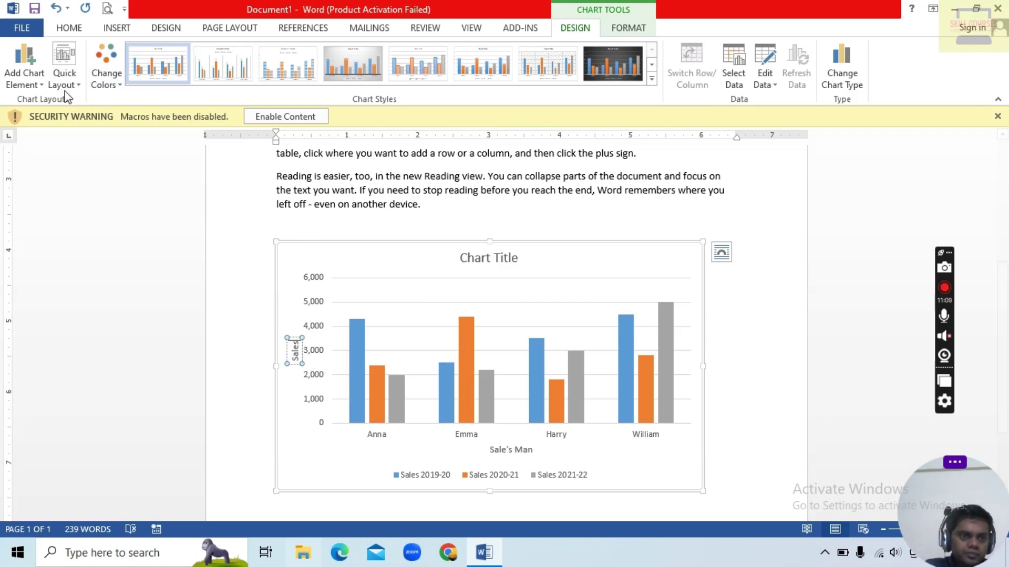
# Remove the chart title with the None option and restore it with the Above Chart option.
pyautogui.click(34, 77)
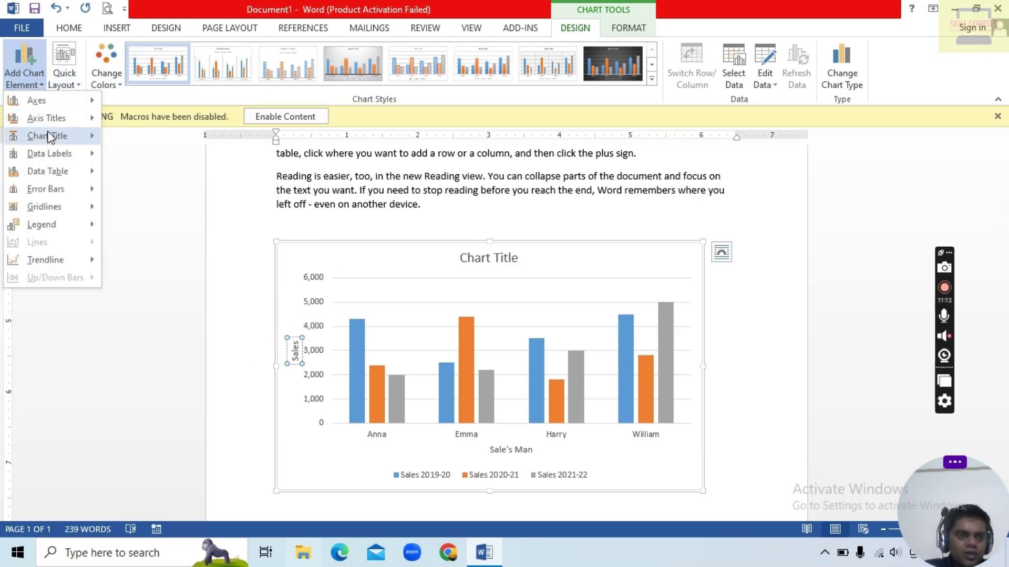
pyautogui.moveTo(46, 133)
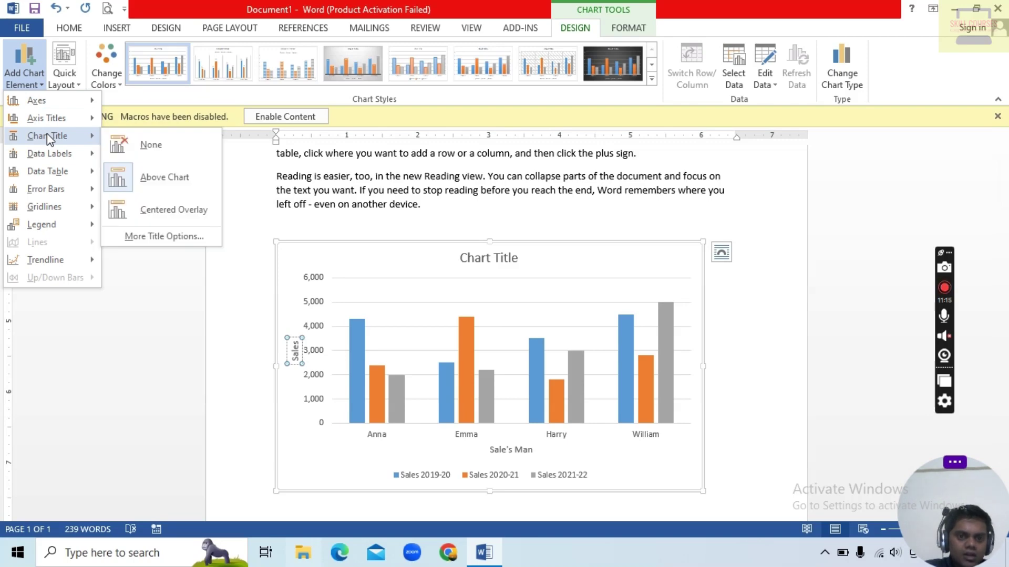
pyautogui.click(168, 150)
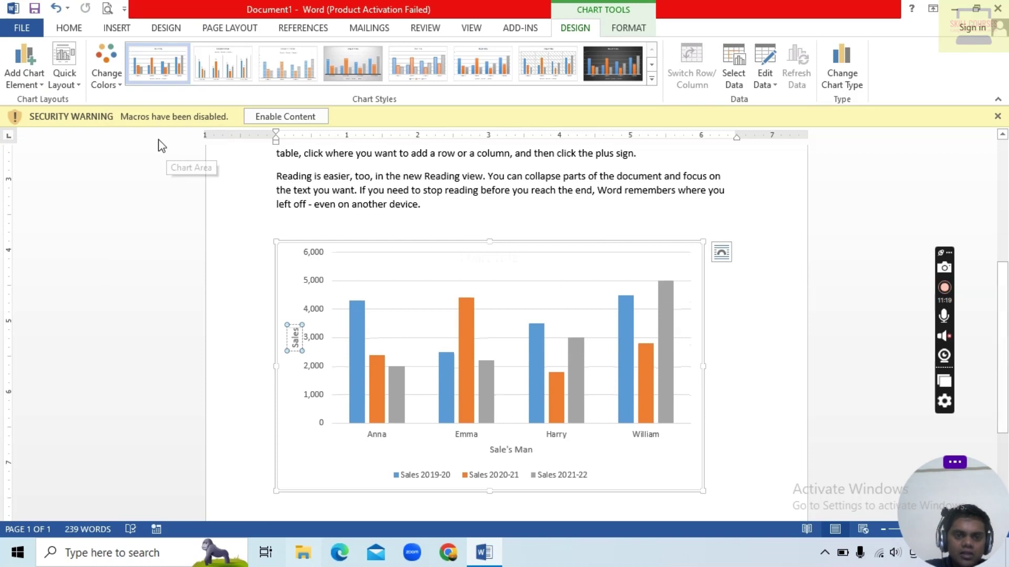
pyautogui.click(39, 74)
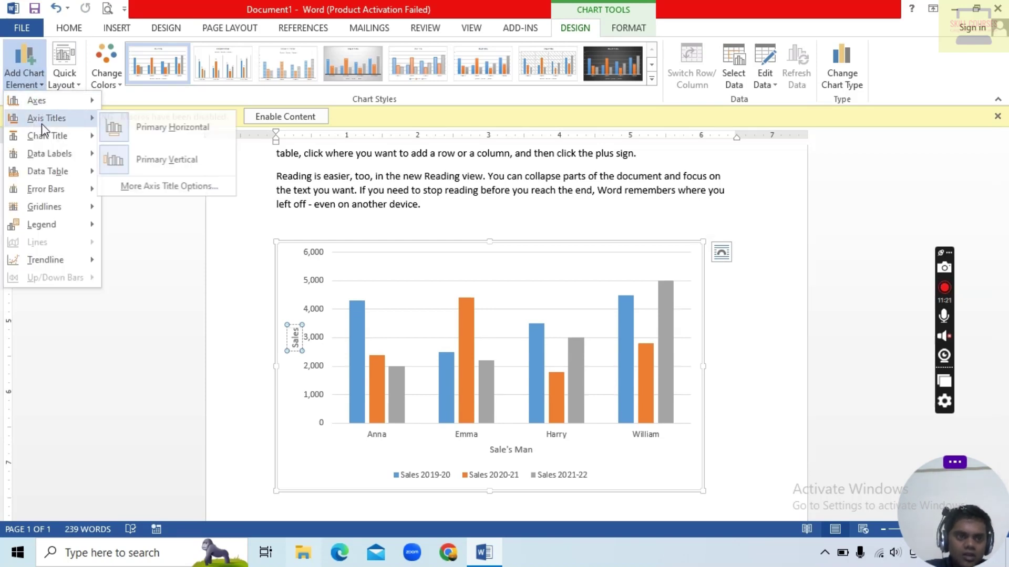
pyautogui.moveTo(44, 139)
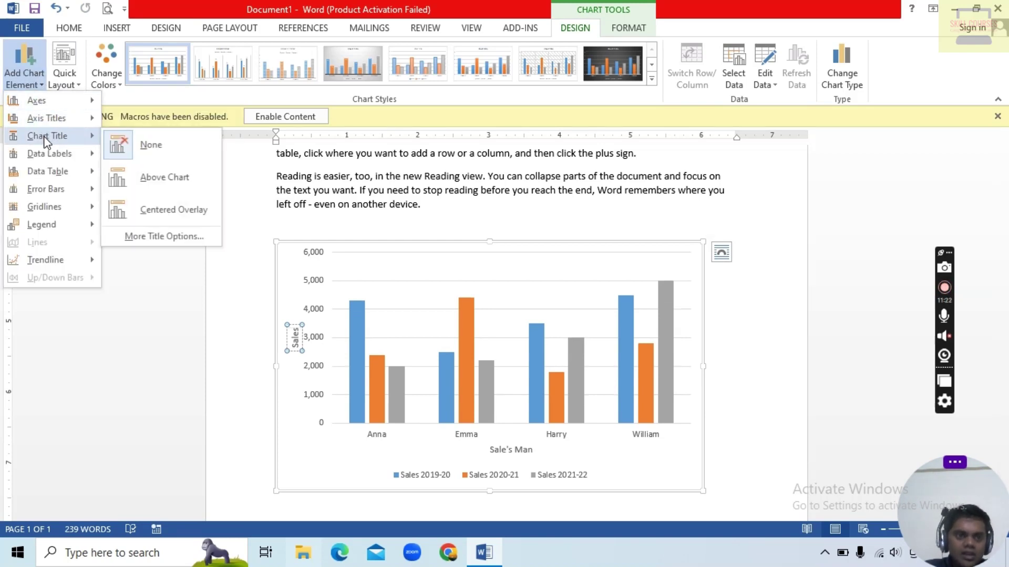
pyautogui.click(137, 175)
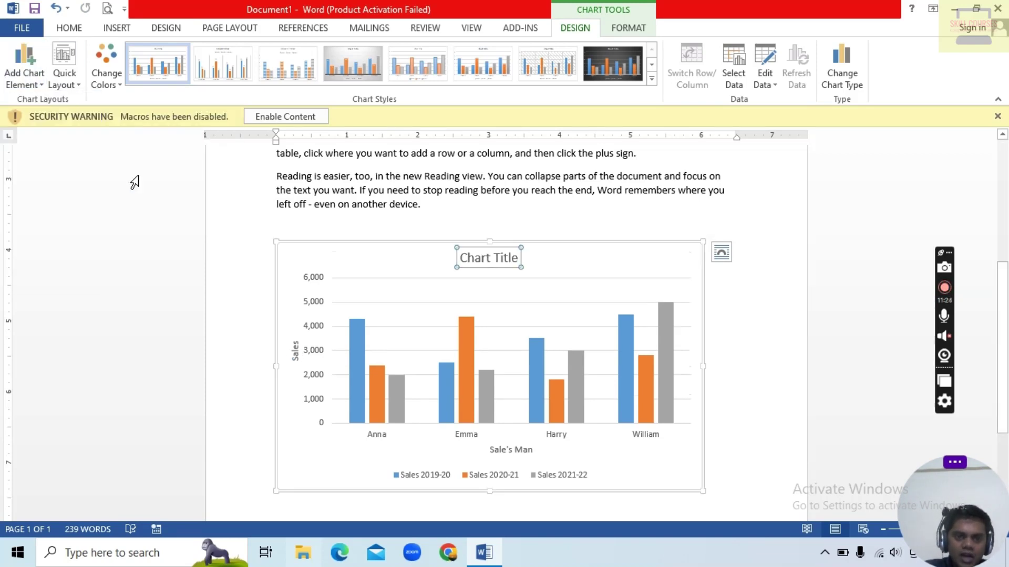
# Try the chart title as a Centered Overlay and return it to the Above Chart position.
pyautogui.click(30, 60)
pyautogui.moveTo(51, 138)
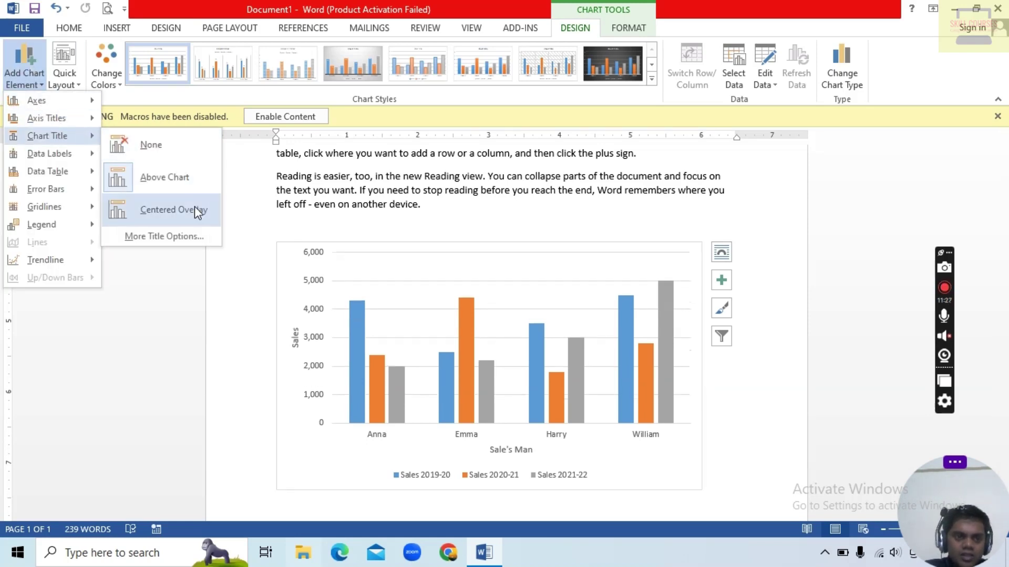
pyautogui.click(189, 222)
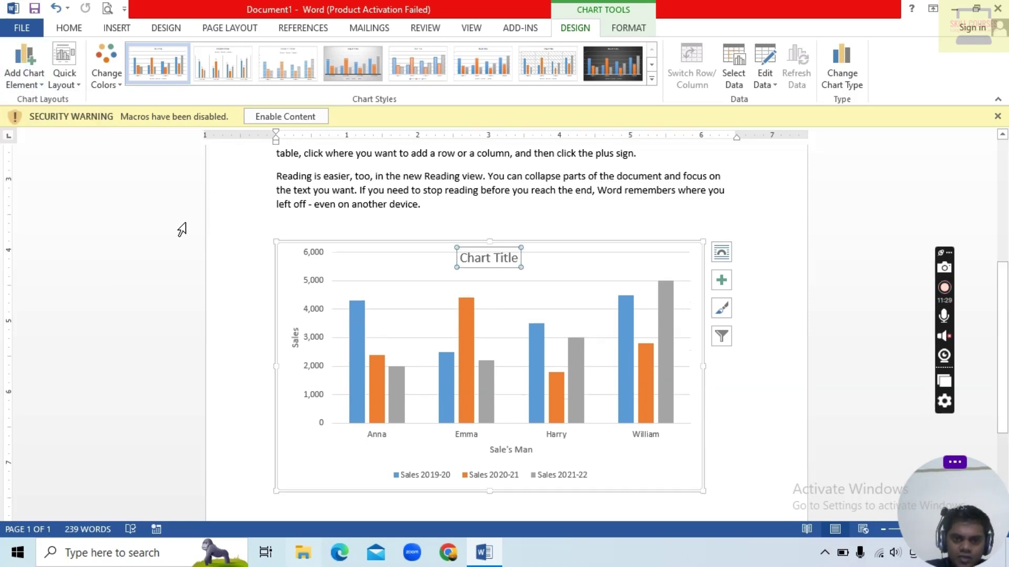
pyautogui.click(24, 64)
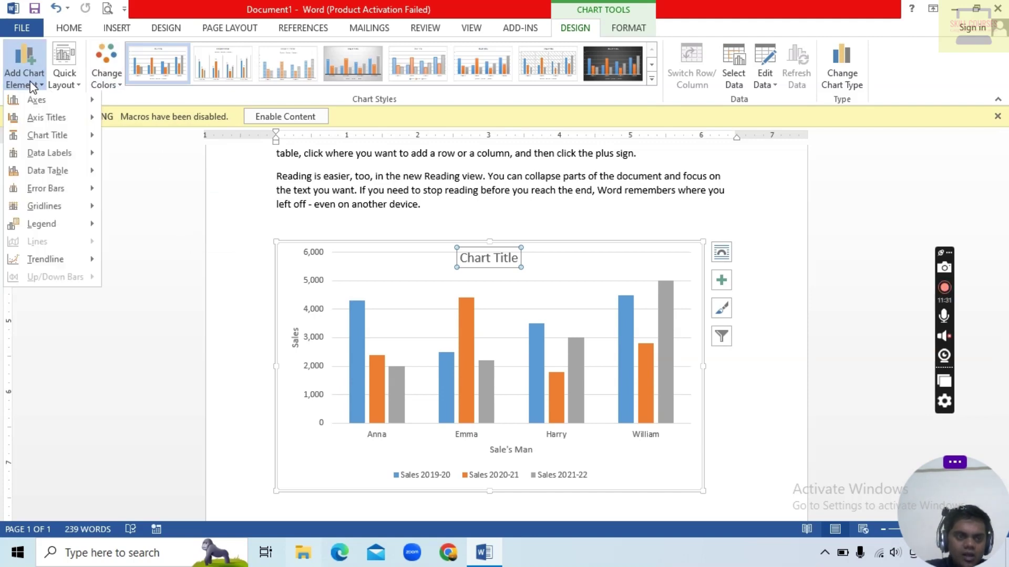
pyautogui.moveTo(57, 139)
pyautogui.click(158, 178)
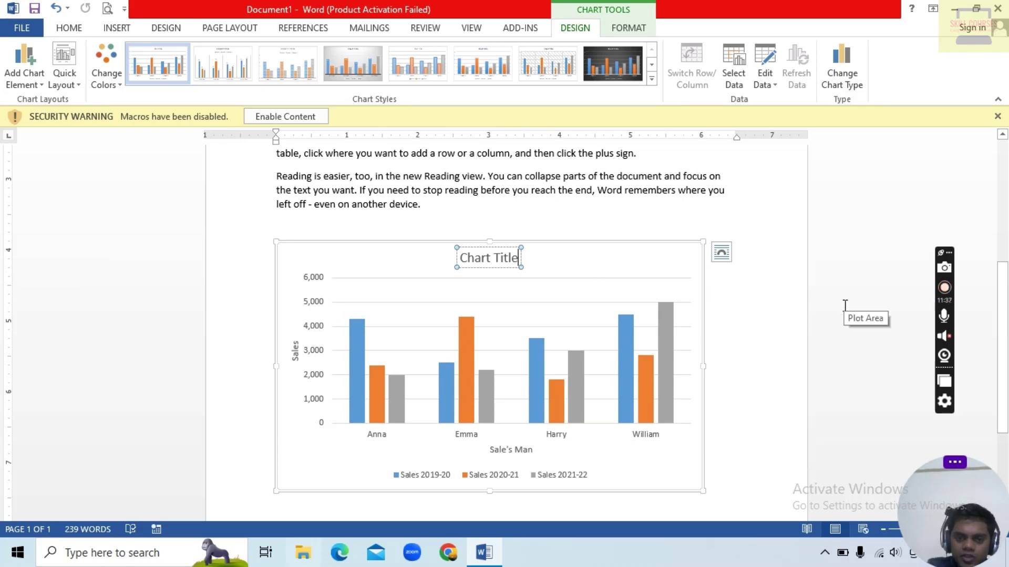
# Replace the placeholder chart title with "Sales on last 3 years".
pyautogui.press('BackSpace')
pyautogui.press('BackSpace')
pyautogui.press('BackSpace')
pyautogui.press('BackSpace')
pyautogui.press('BackSpace')
pyautogui.press('BackSpace')
pyautogui.press('BackSpace')
pyautogui.press('BackSpace')
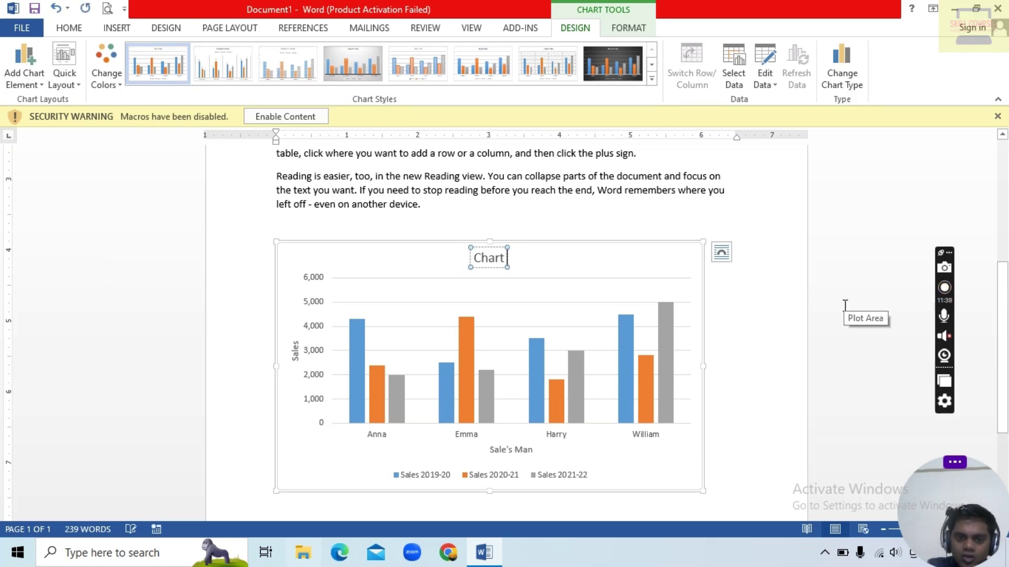
pyautogui.press('BackSpace')
pyautogui.press('BackSpace')
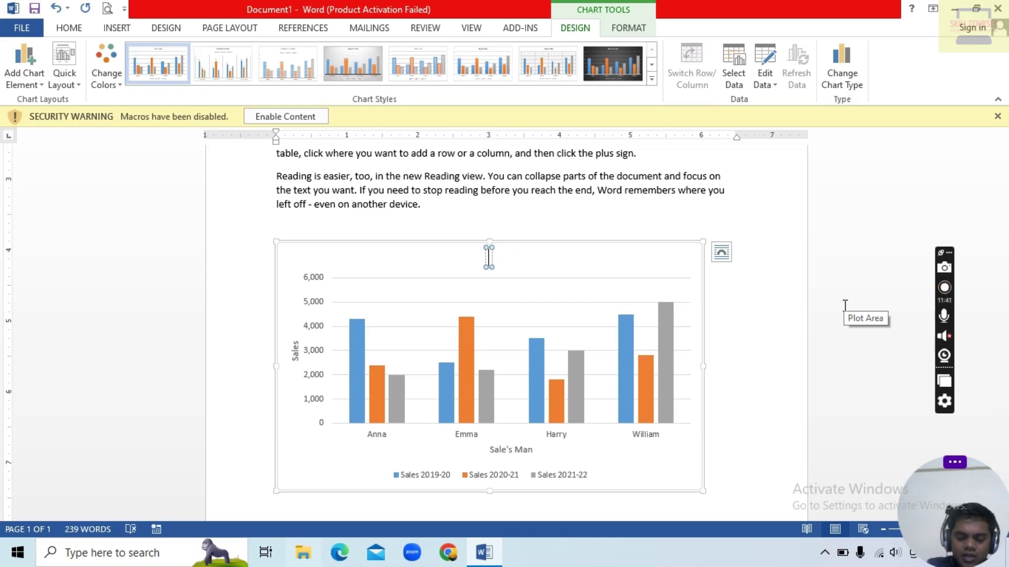
pyautogui.write('Sales')
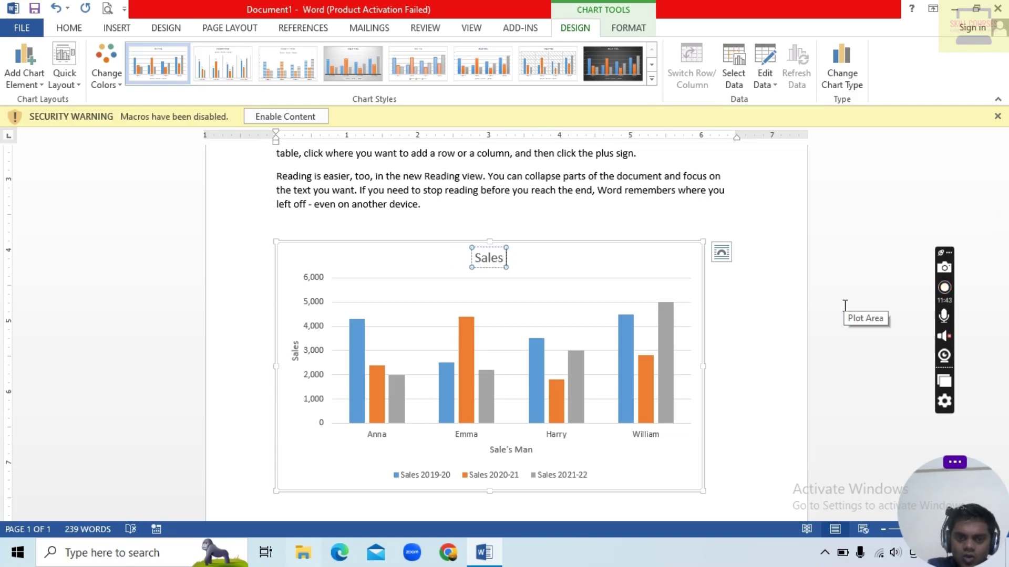
pyautogui.write(' on lasht')
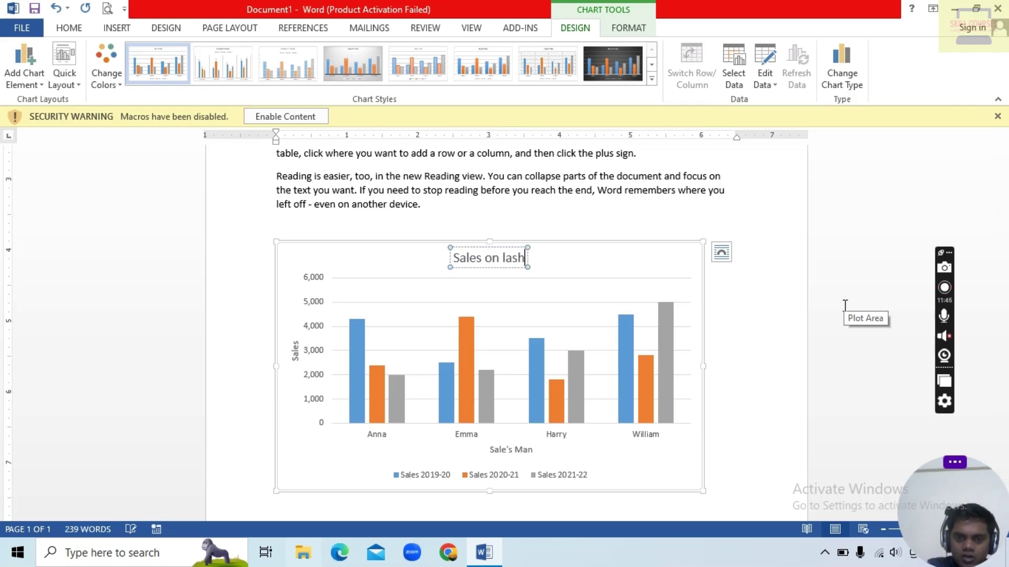
pyautogui.press('BackSpace')
pyautogui.press('BackSpace')
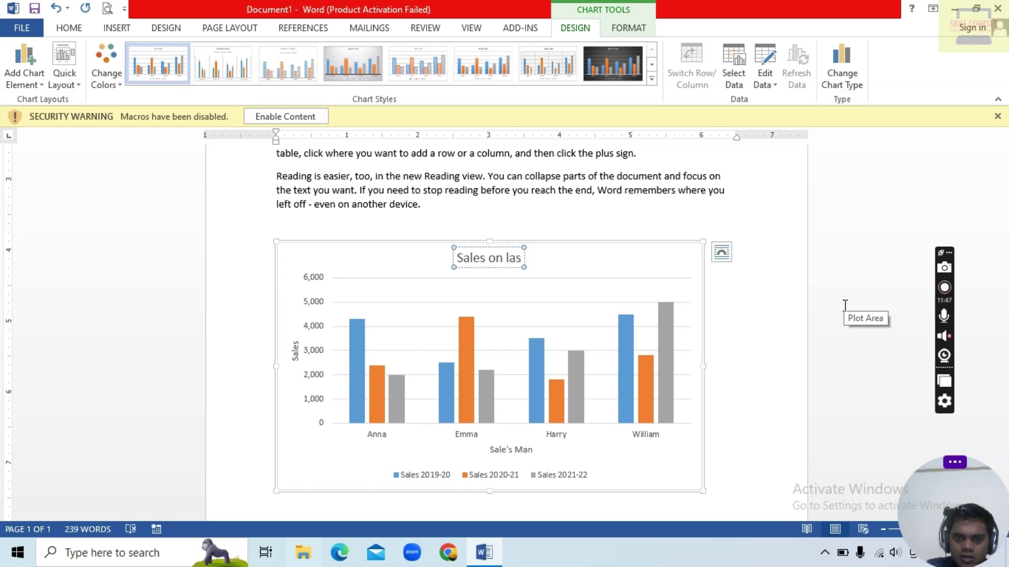
pyautogui.write('t 3 years')
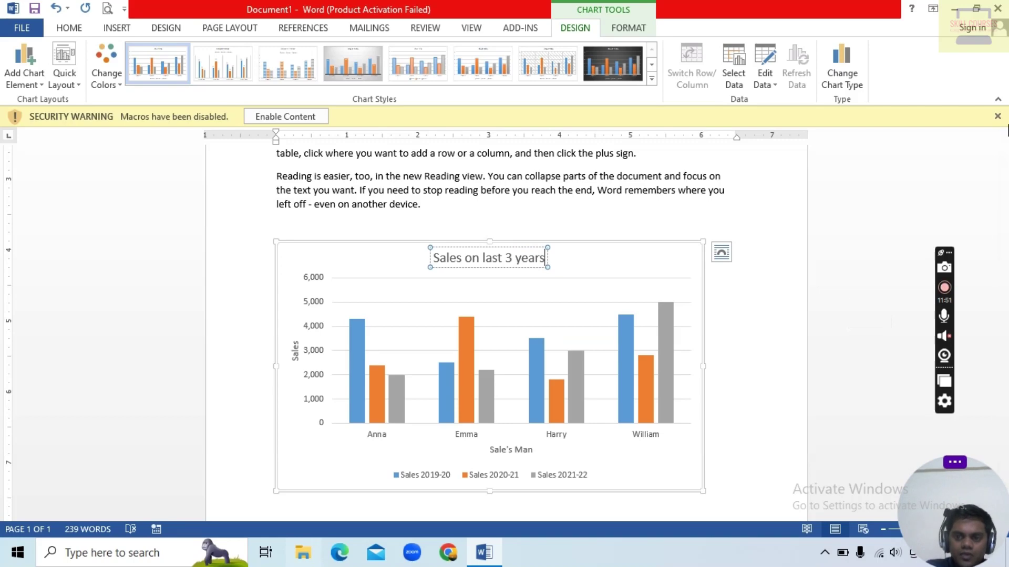
# Try data labels in the Center position on all columns of the chart.
pyautogui.click(16, 82)
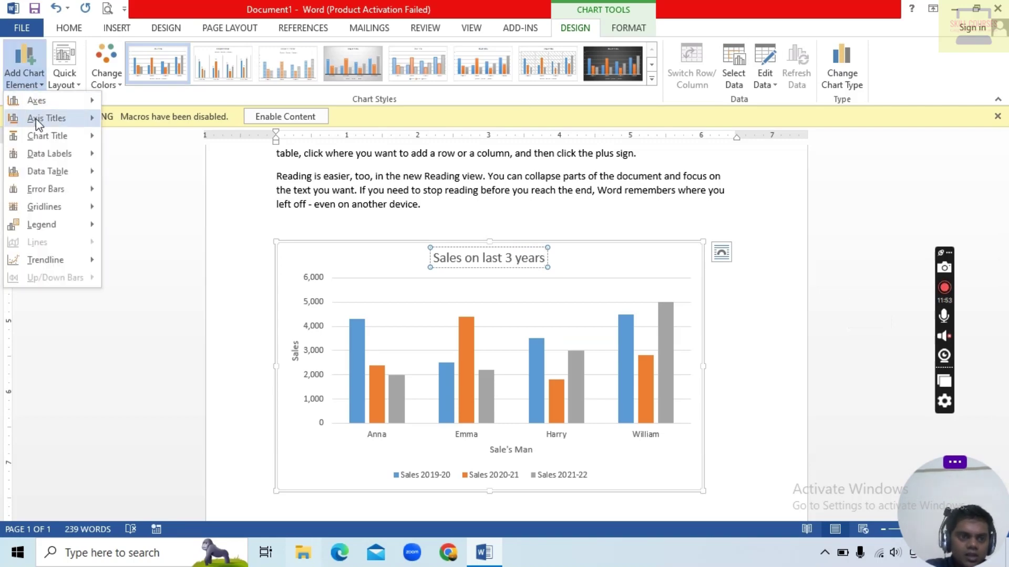
pyautogui.moveTo(38, 154)
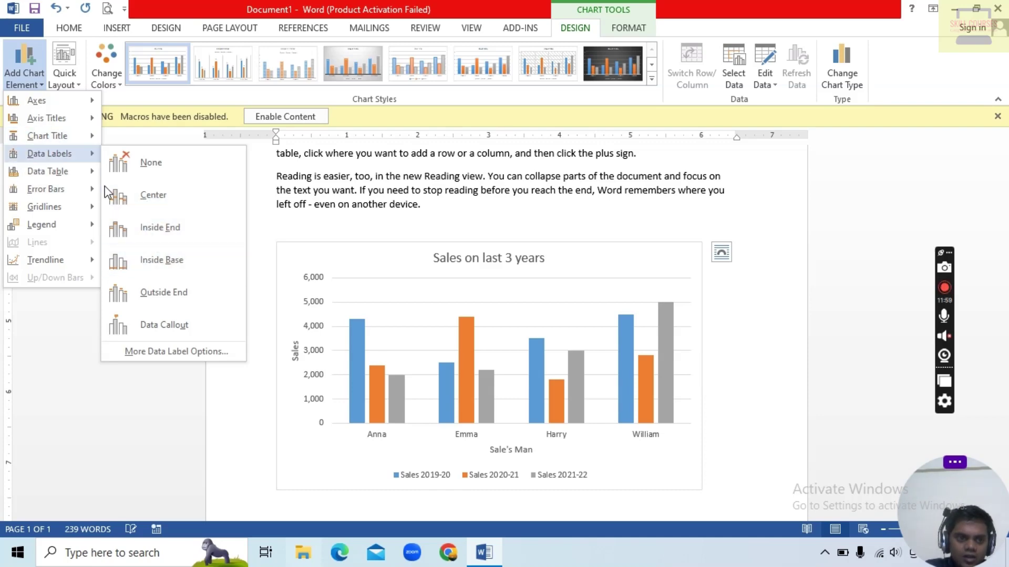
pyautogui.click(153, 196)
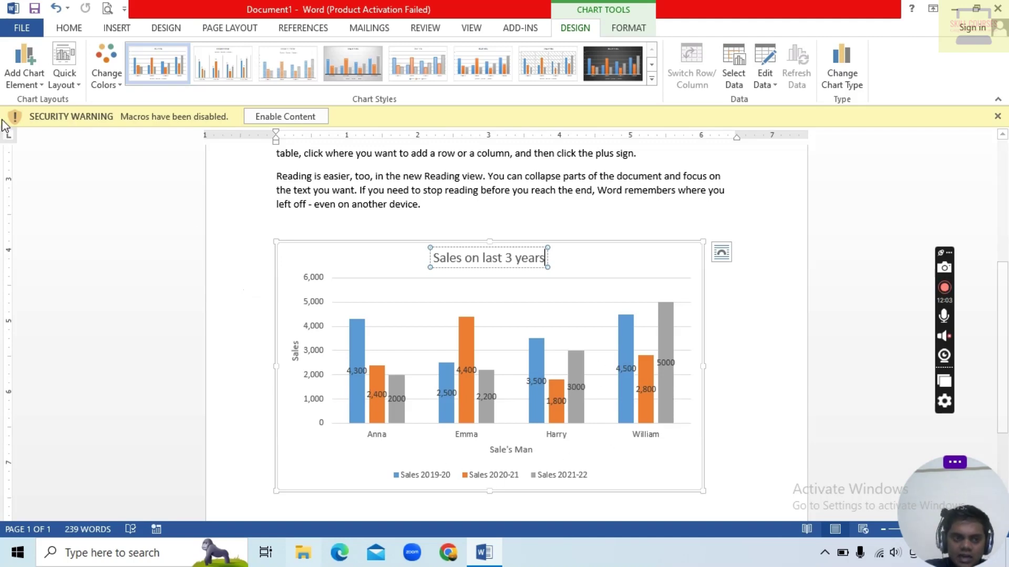
# Show the data labels at the Inside End position of the chart's columns.
pyautogui.click(24, 78)
pyautogui.moveTo(63, 145)
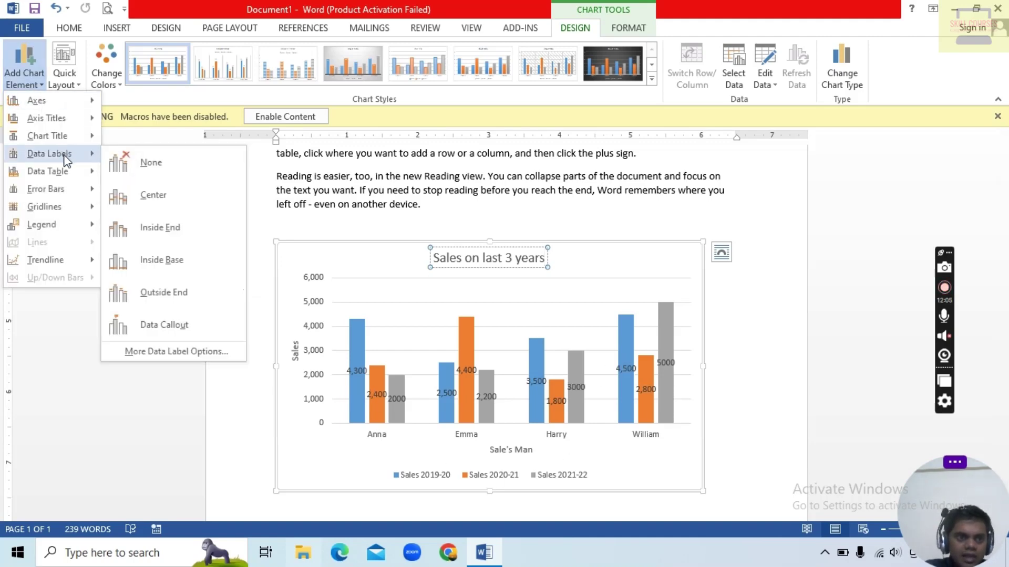
pyautogui.click(163, 236)
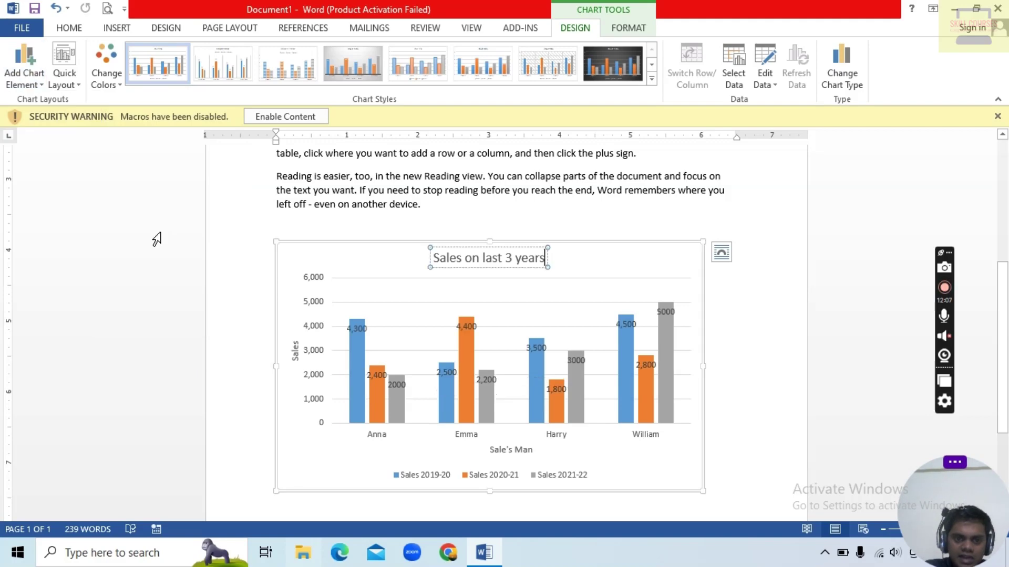
# Try the data labels at the Inside Base and Outside End positions on the chart's columns.
pyautogui.click(24, 78)
pyautogui.moveTo(61, 155)
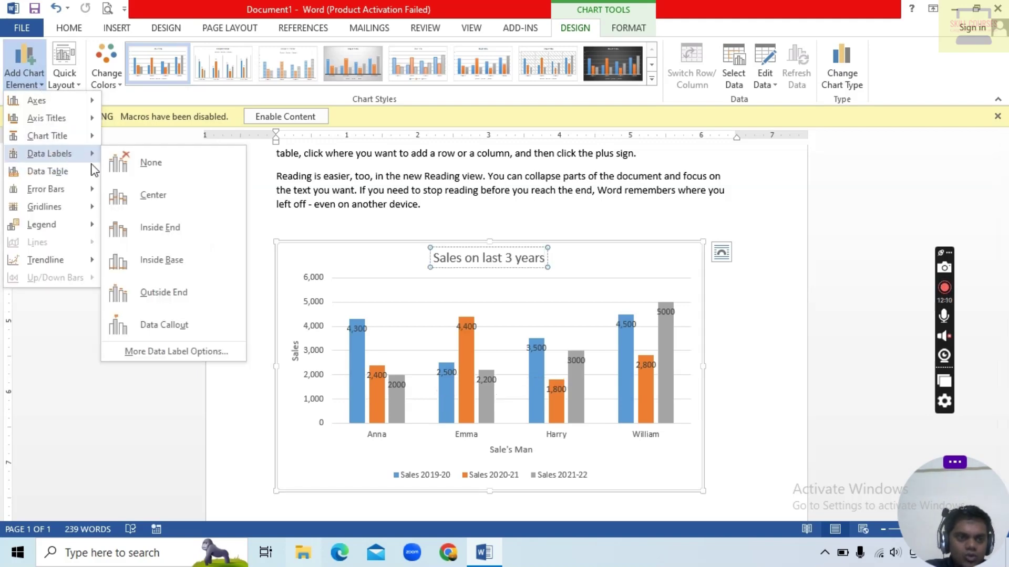
pyautogui.click(167, 261)
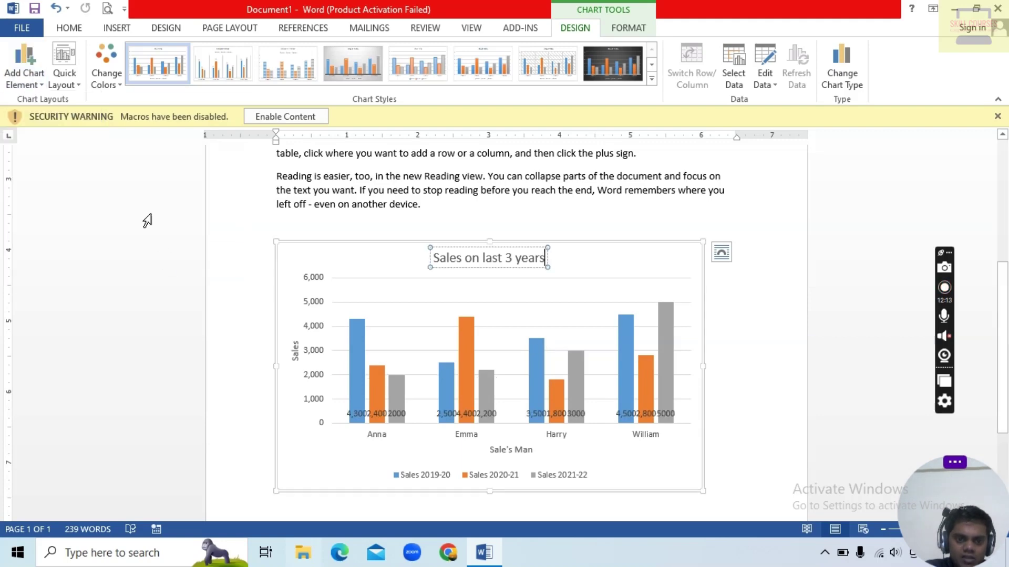
pyautogui.click(12, 79)
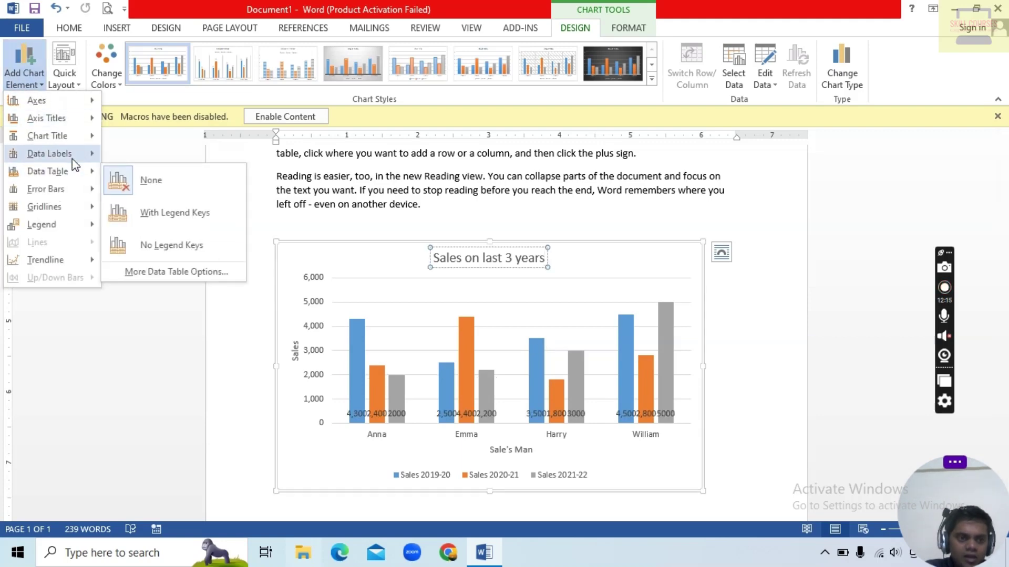
pyautogui.moveTo(71, 157)
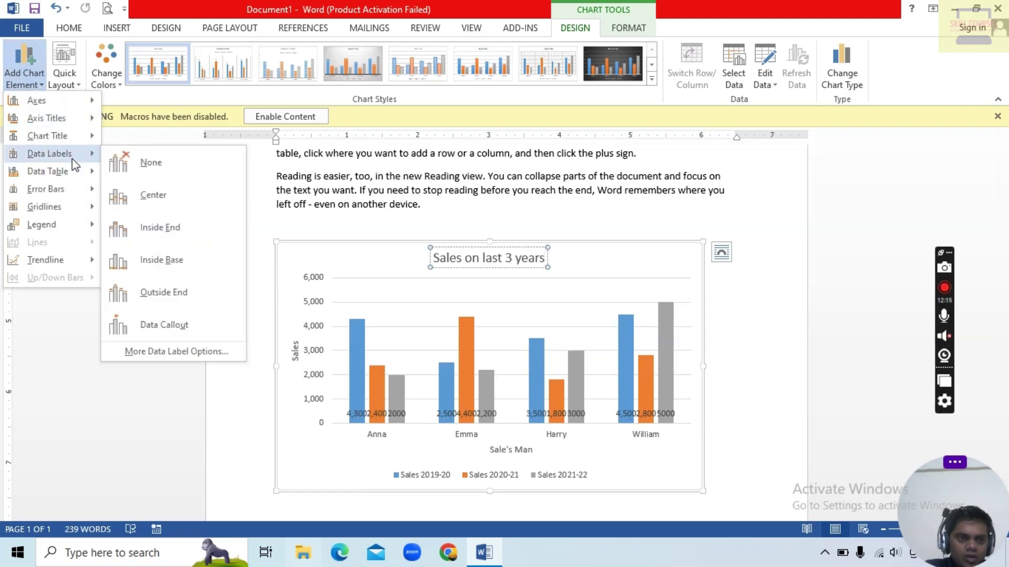
pyautogui.click(165, 293)
# Try showing the data labels as Data Callouts on all columns of the chart.
pyautogui.click(37, 83)
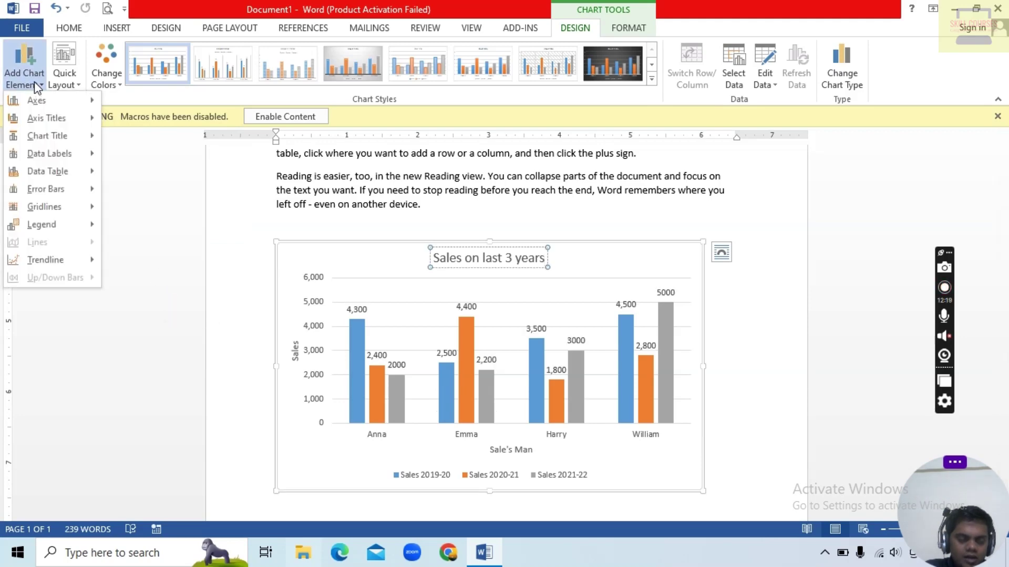
pyautogui.moveTo(83, 178)
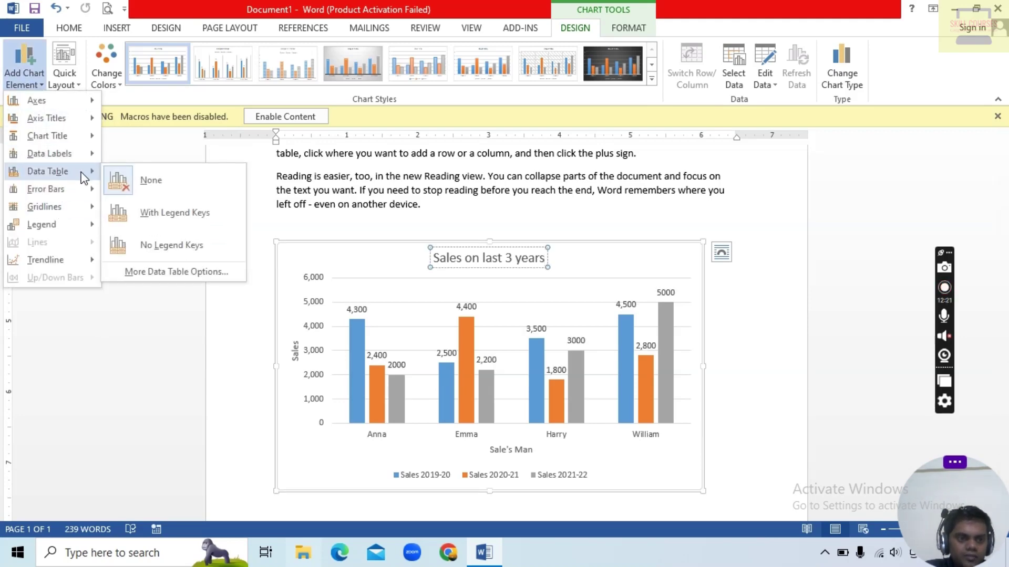
pyautogui.moveTo(70, 153)
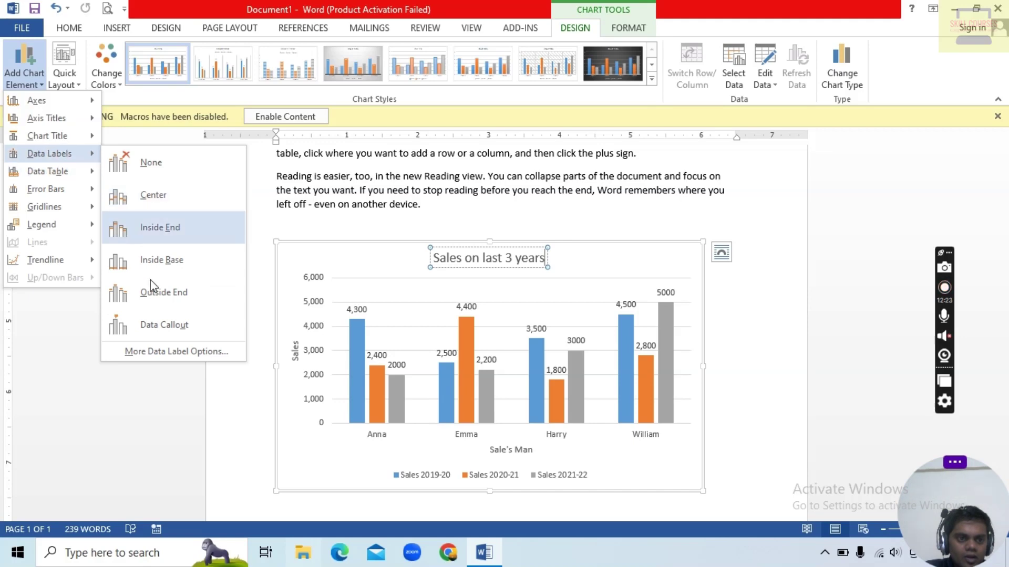
pyautogui.click(151, 322)
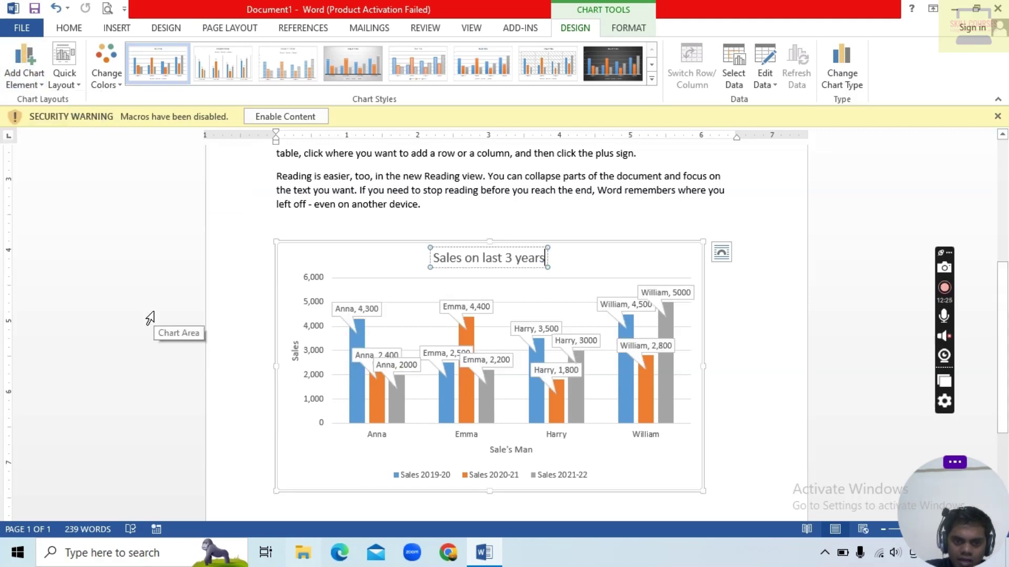
# Try a data table with legend keys under the chart and remove it again.
pyautogui.click(21, 77)
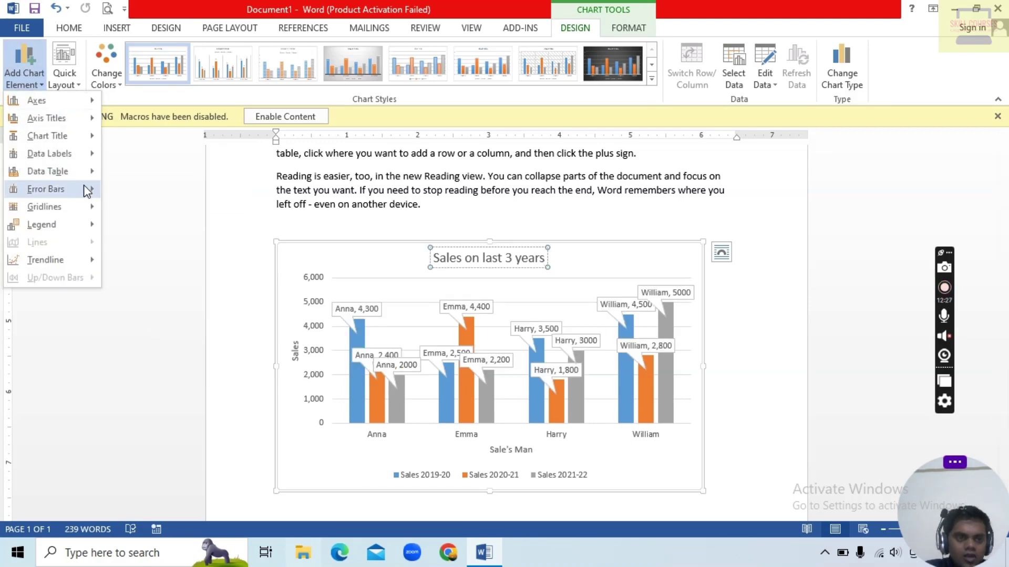
pyautogui.moveTo(68, 178)
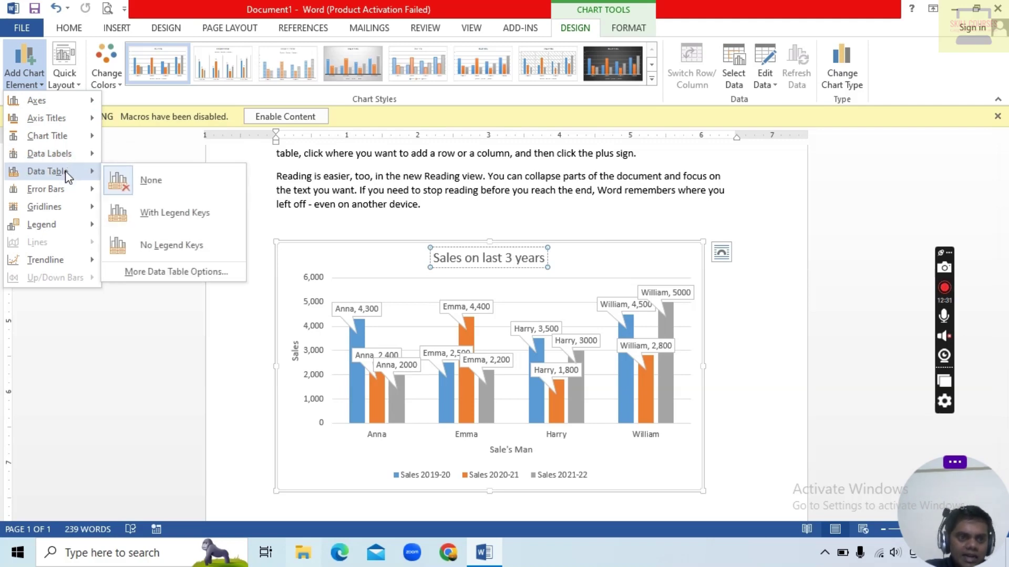
pyautogui.click(171, 213)
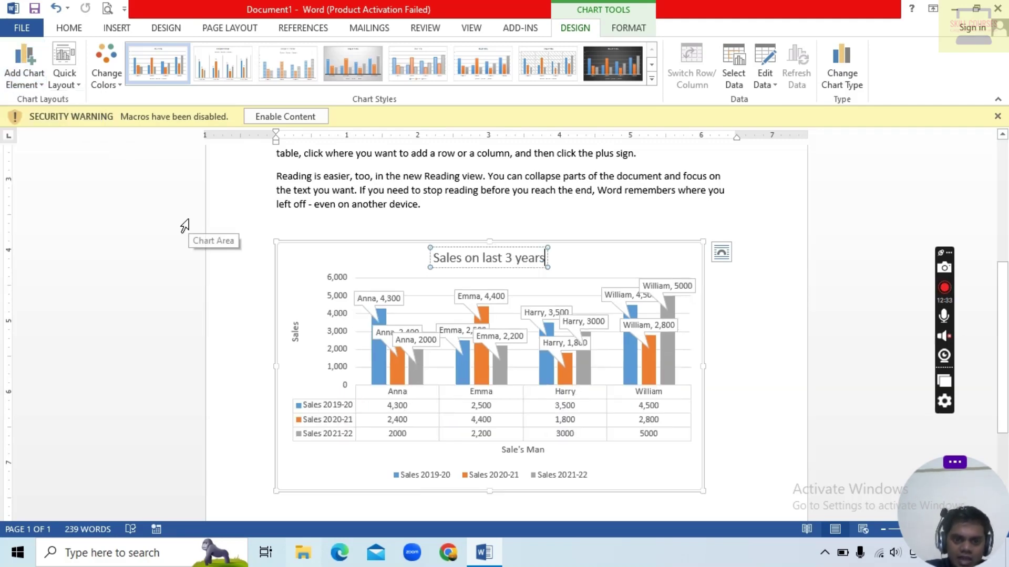
pyautogui.click(20, 70)
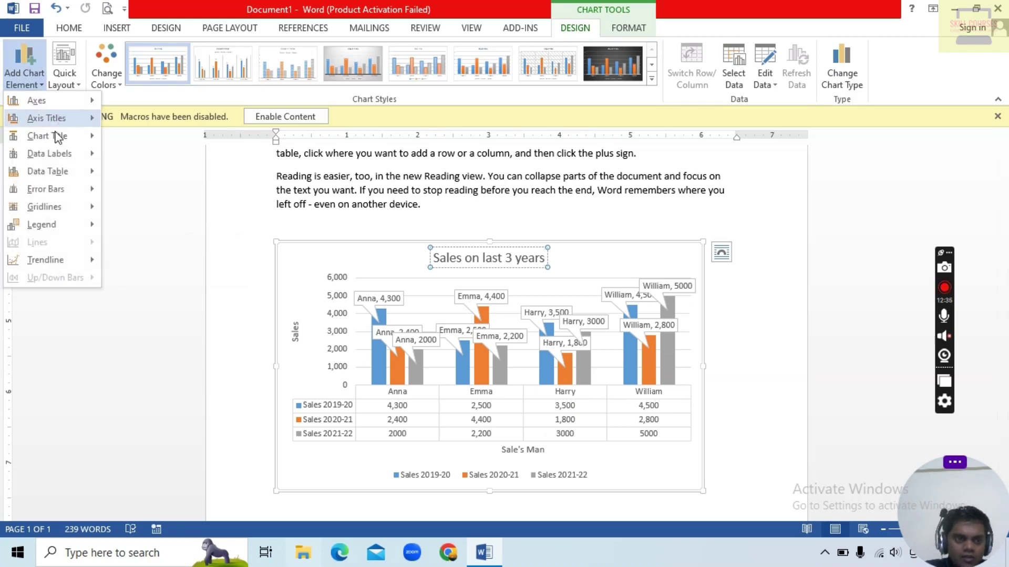
pyautogui.moveTo(71, 178)
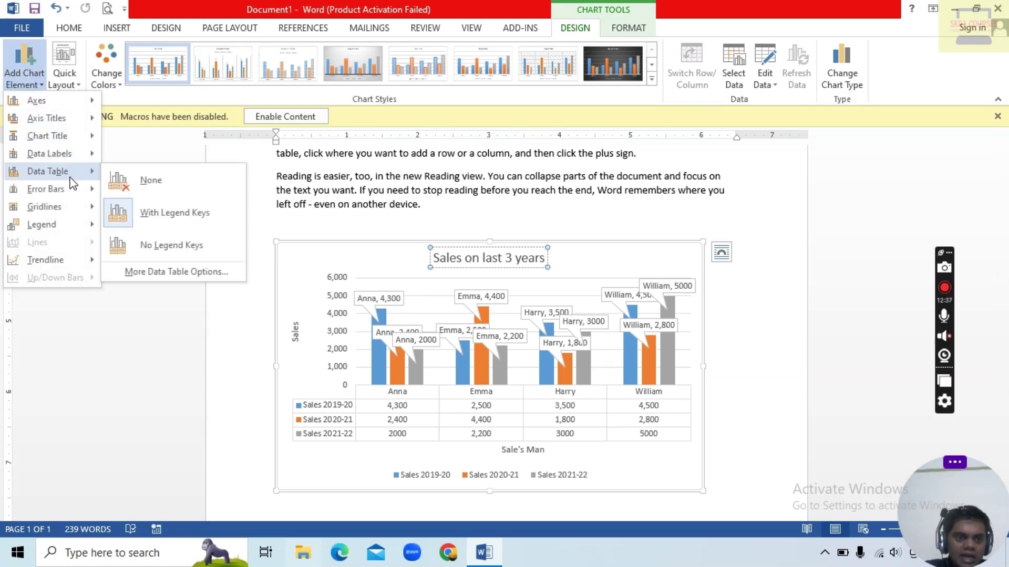
pyautogui.click(114, 181)
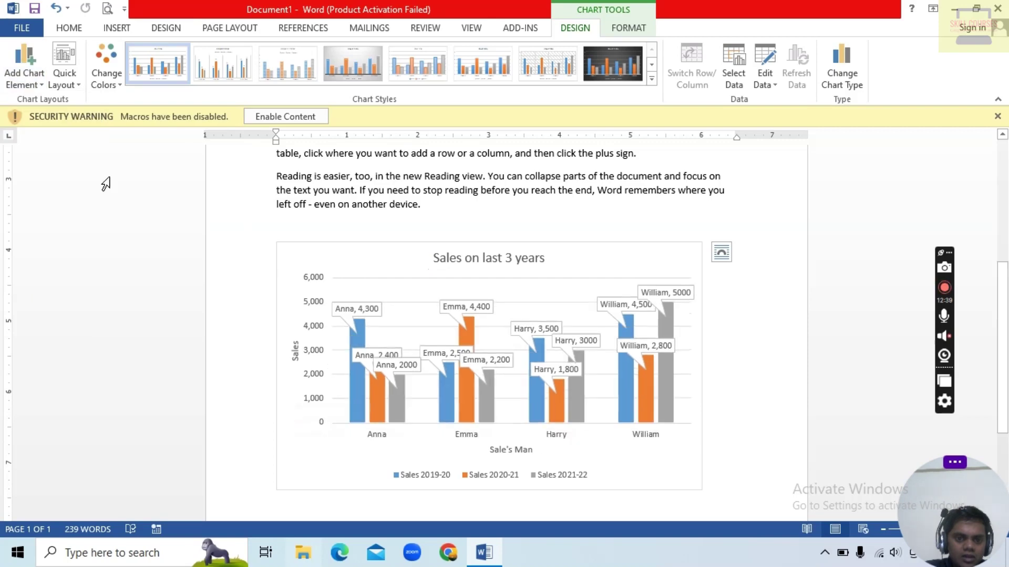
# Remove the data labels from all columns of the sales chart.
pyautogui.click(15, 58)
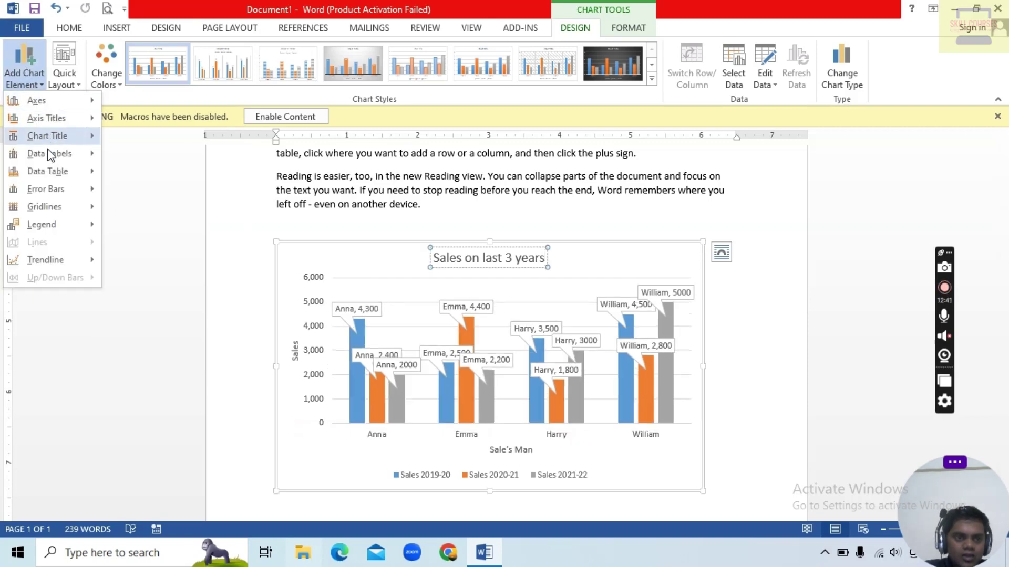
pyautogui.moveTo(49, 158)
pyautogui.click(139, 164)
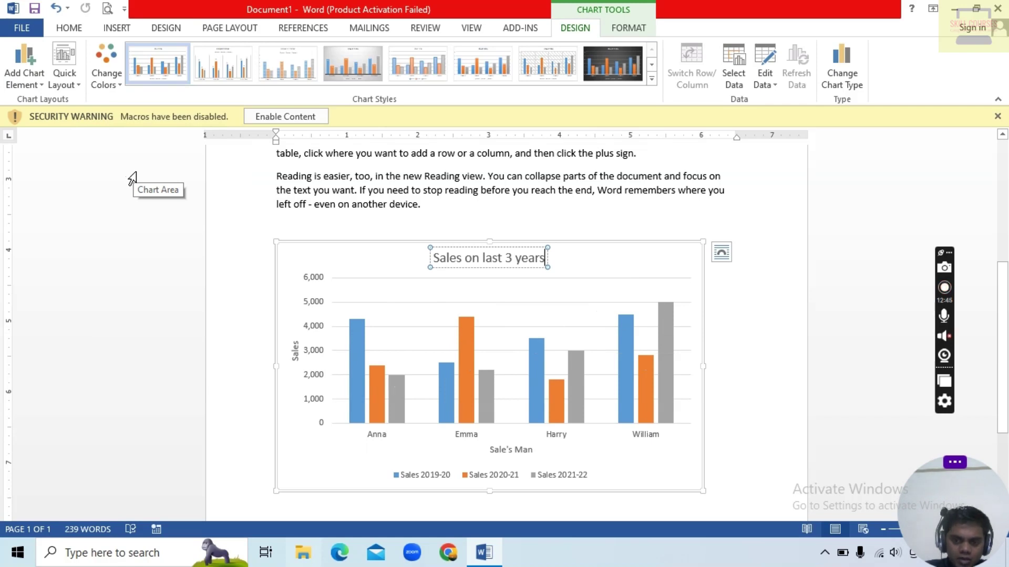
# Add Primary Major Vertical gridlines to the sales chart.
pyautogui.click(25, 68)
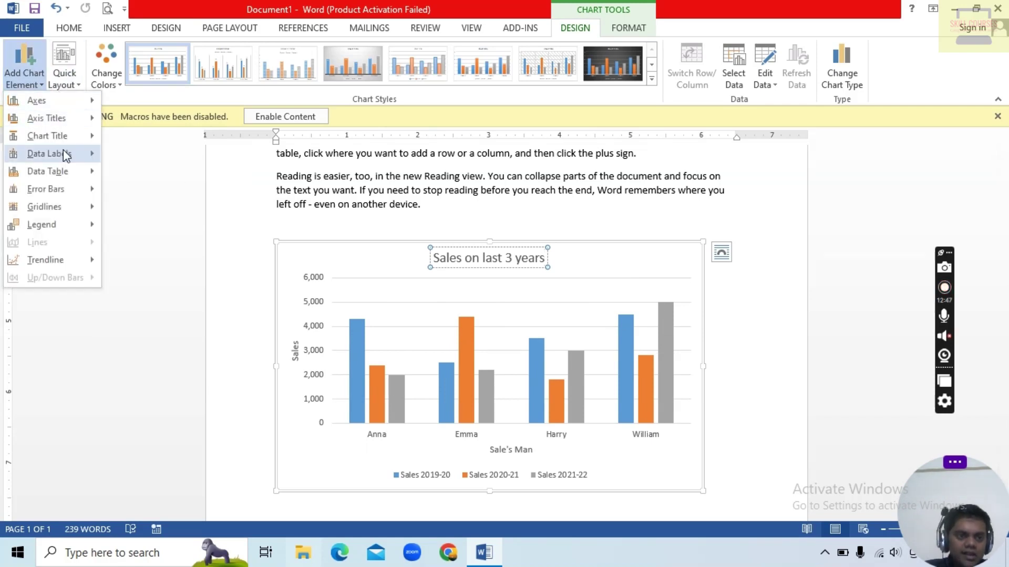
pyautogui.moveTo(67, 192)
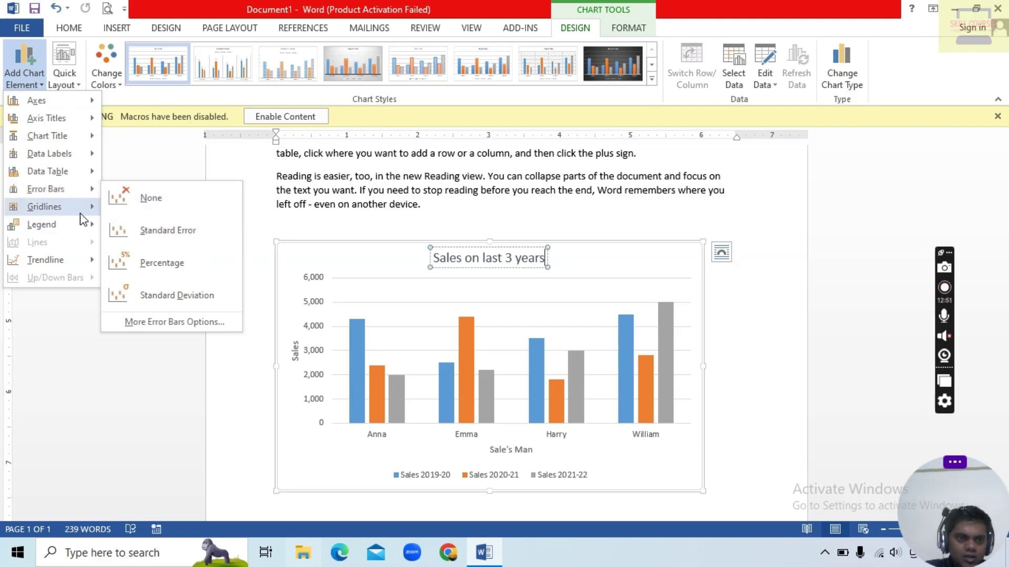
pyautogui.moveTo(86, 207)
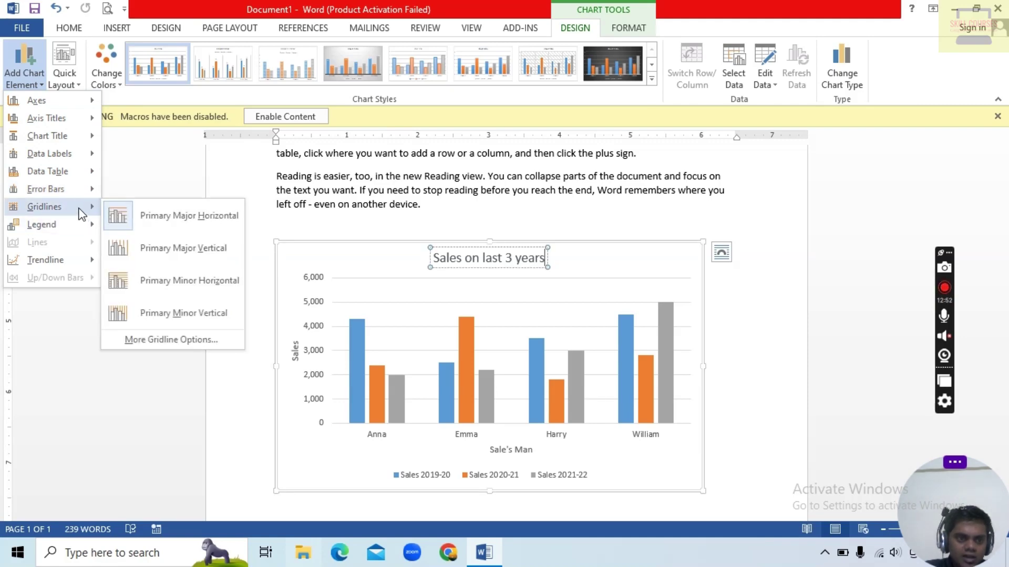
pyautogui.click(179, 251)
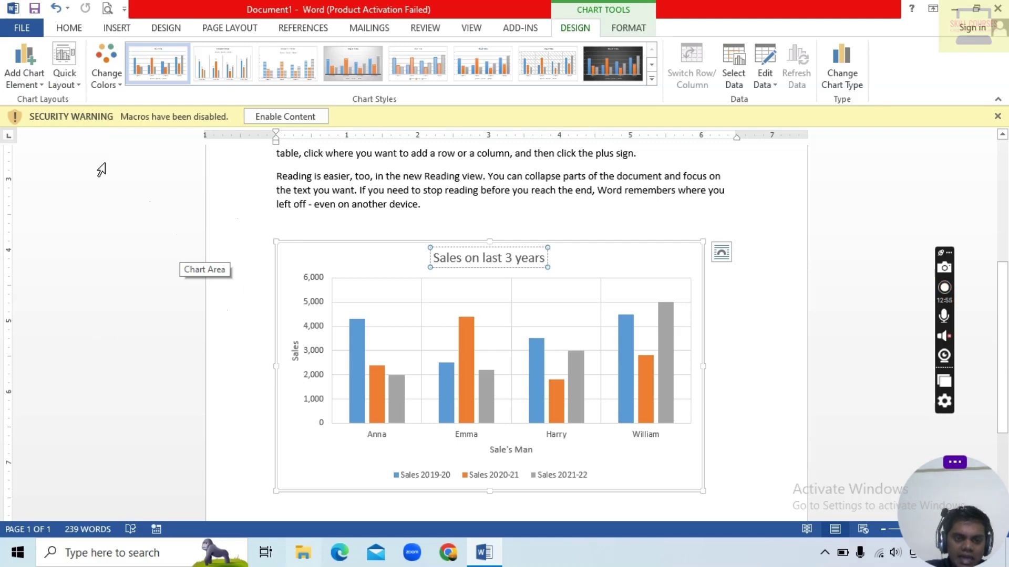
# Add Primary Minor Horizontal and Primary Minor Vertical gridlines to the sales chart.
pyautogui.click(24, 68)
pyautogui.moveTo(50, 213)
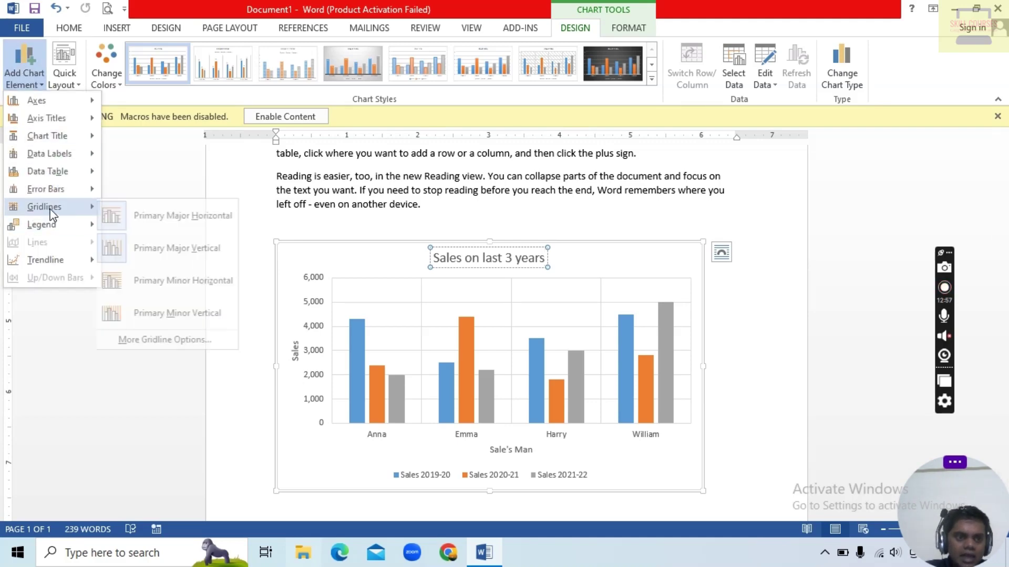
pyautogui.click(160, 288)
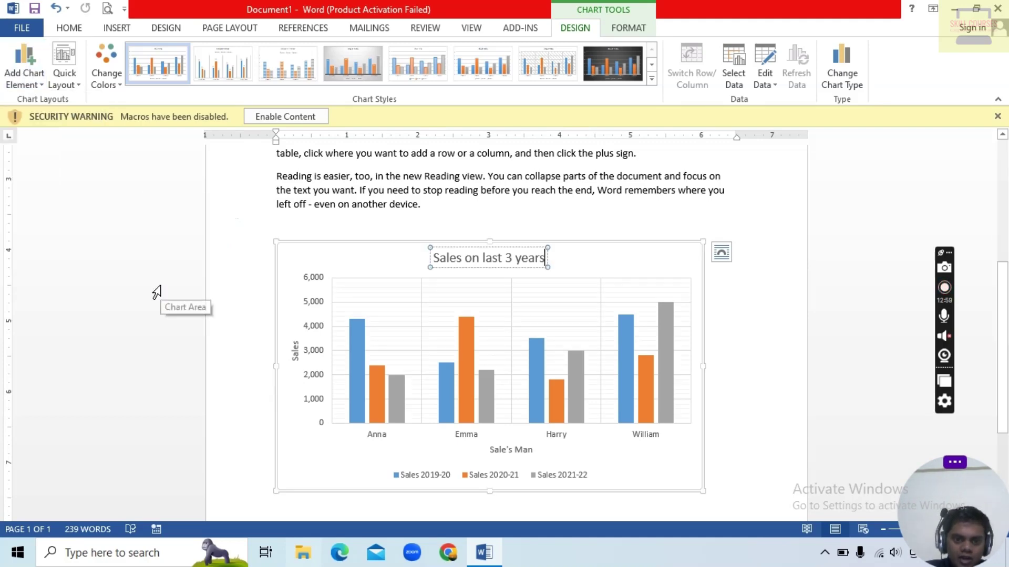
pyautogui.click(29, 72)
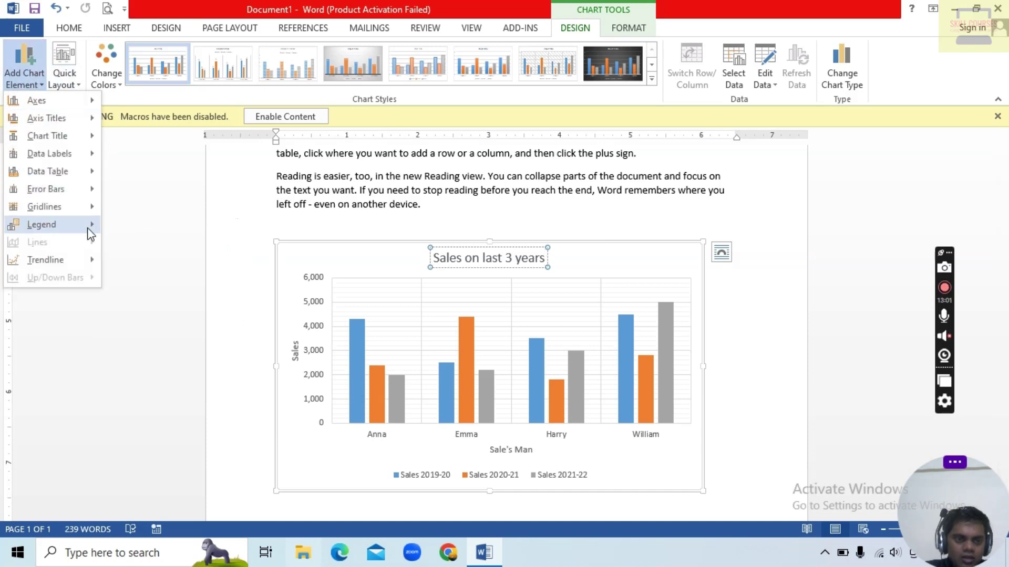
pyautogui.moveTo(86, 207)
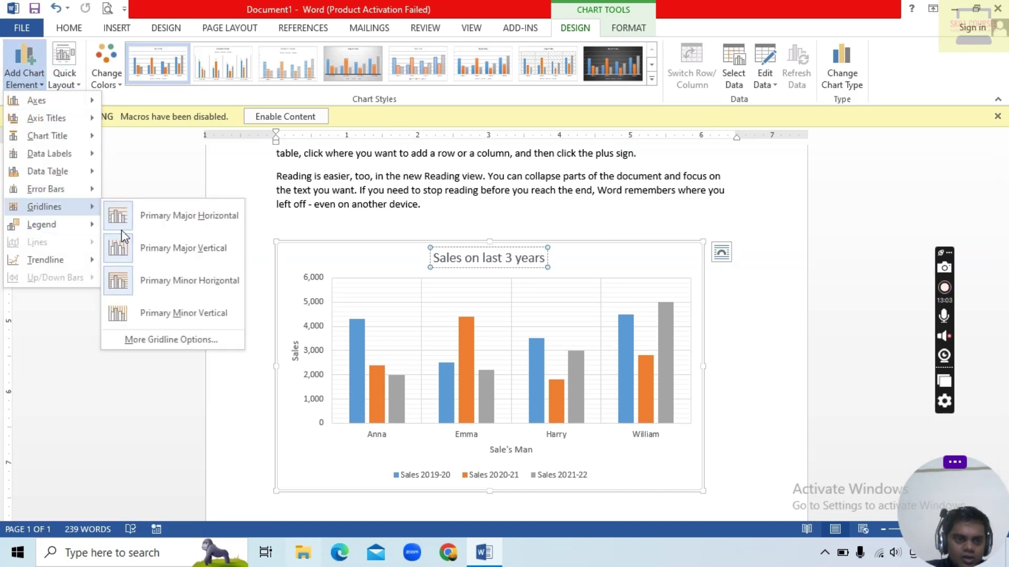
pyautogui.click(181, 315)
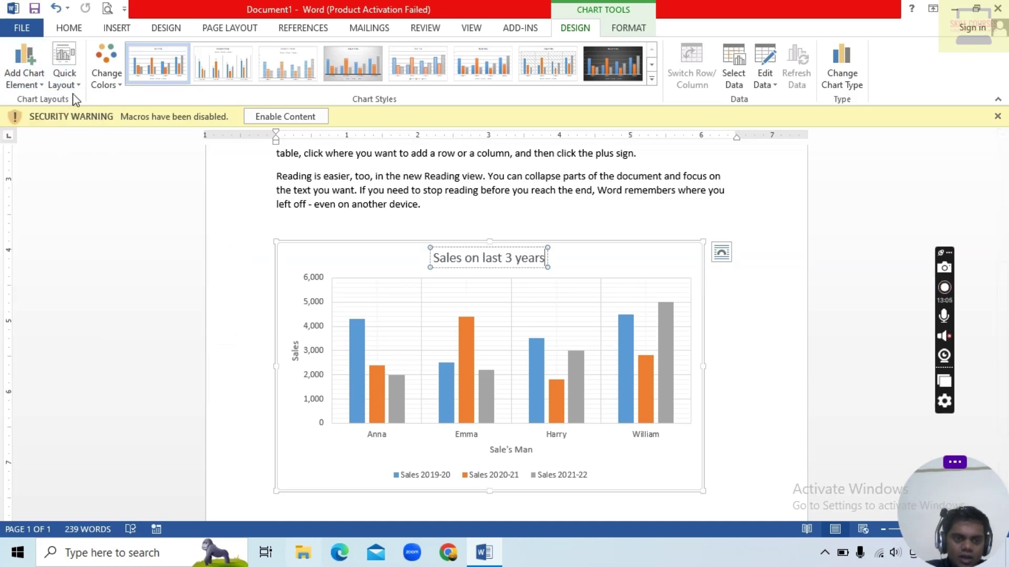
# Try the chart legend in the Right position beside the plot area.
pyautogui.click(21, 73)
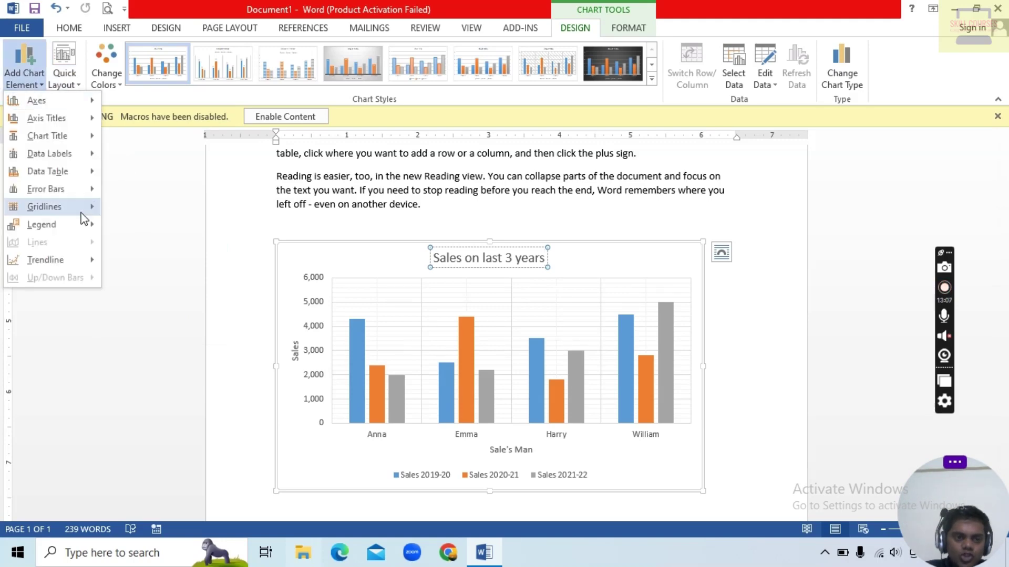
pyautogui.moveTo(77, 232)
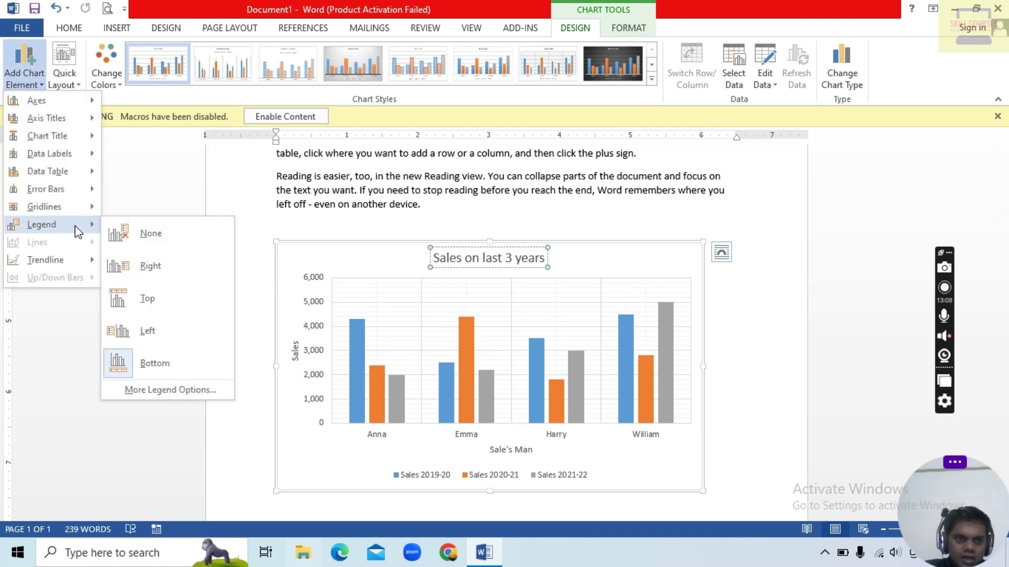
pyautogui.click(165, 270)
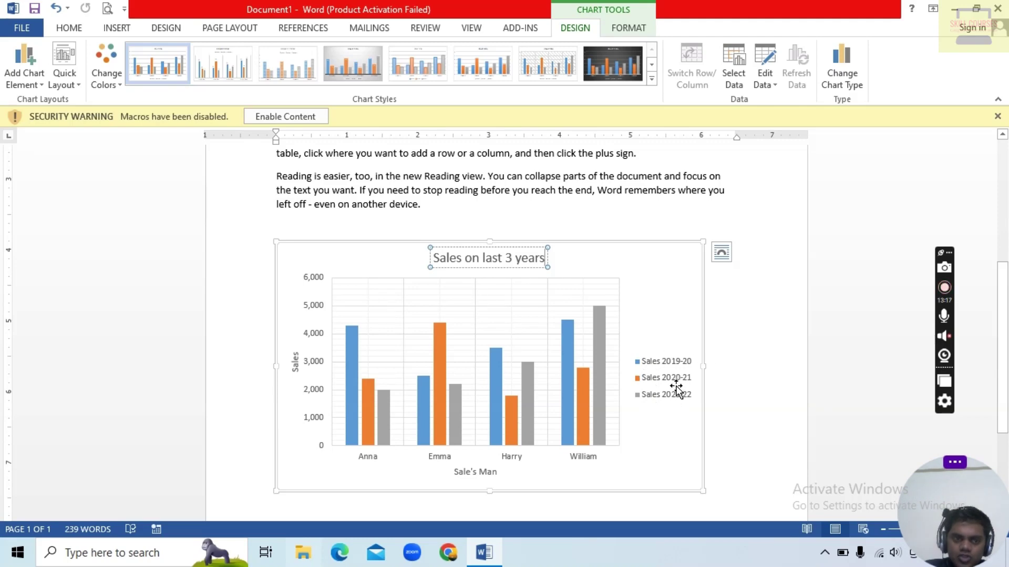
pyautogui.click(23, 74)
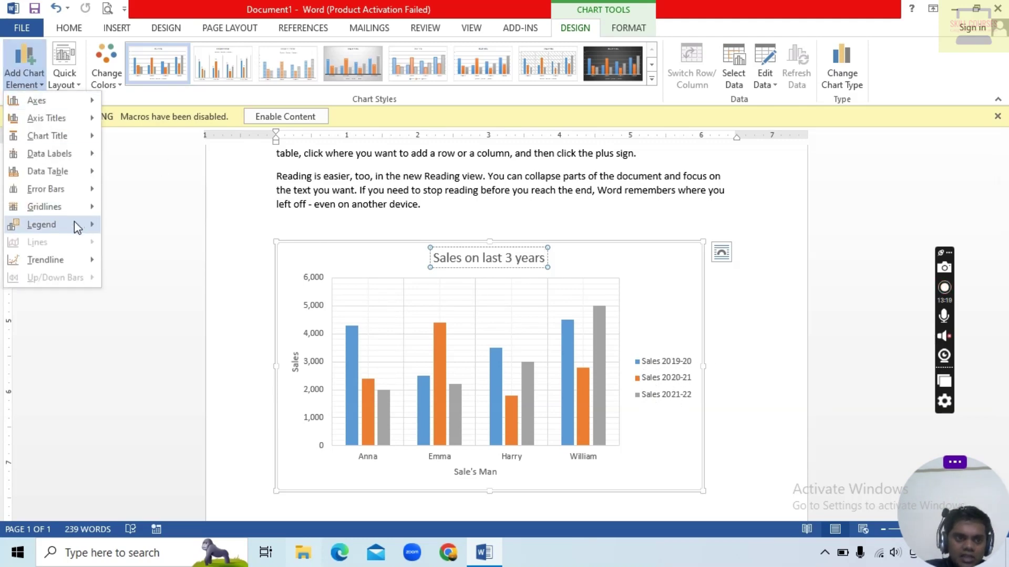
pyautogui.moveTo(74, 223)
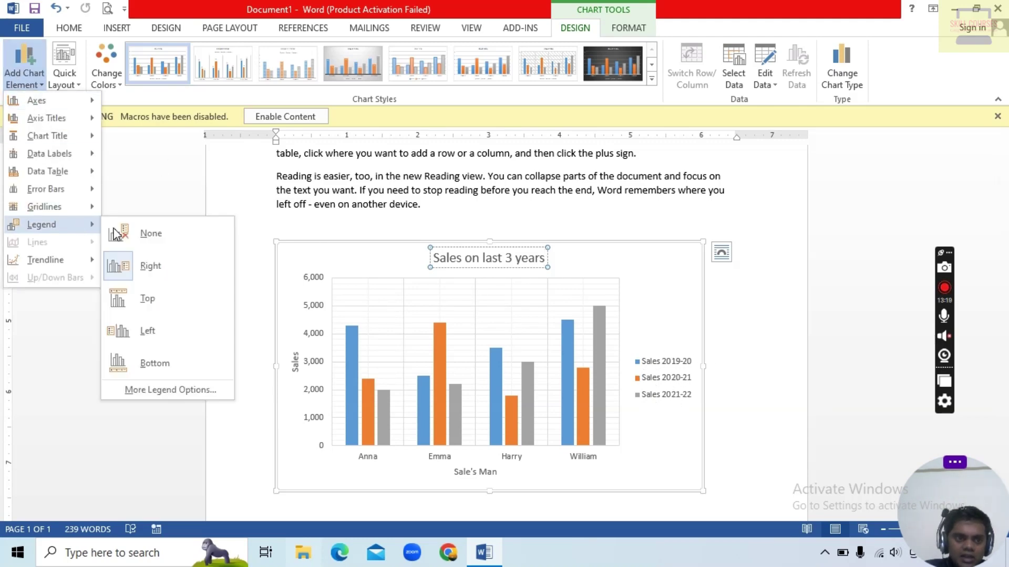
pyautogui.click(171, 269)
# Try the chart legend in the Top position below the chart title.
pyautogui.click(16, 84)
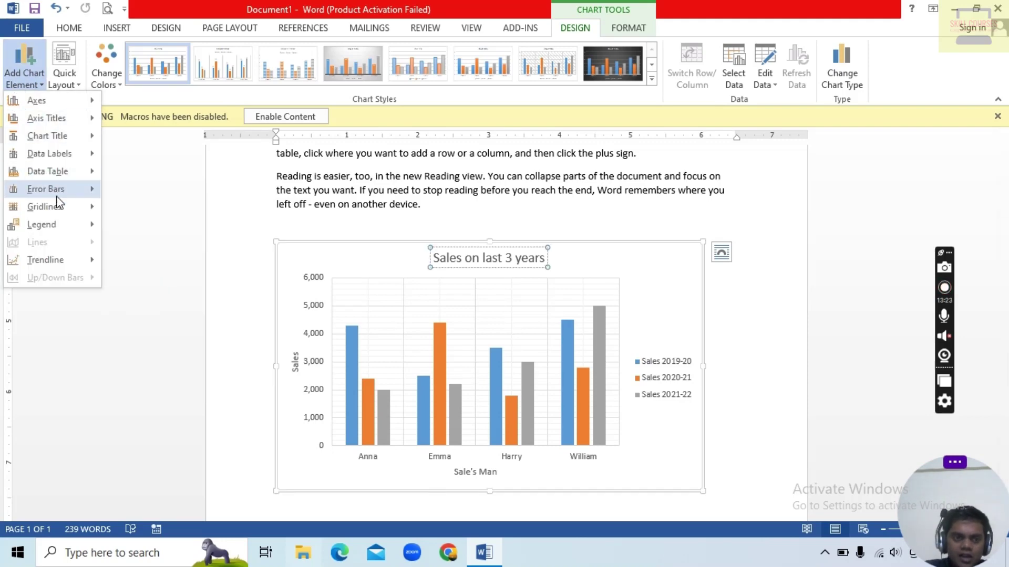
pyautogui.moveTo(64, 225)
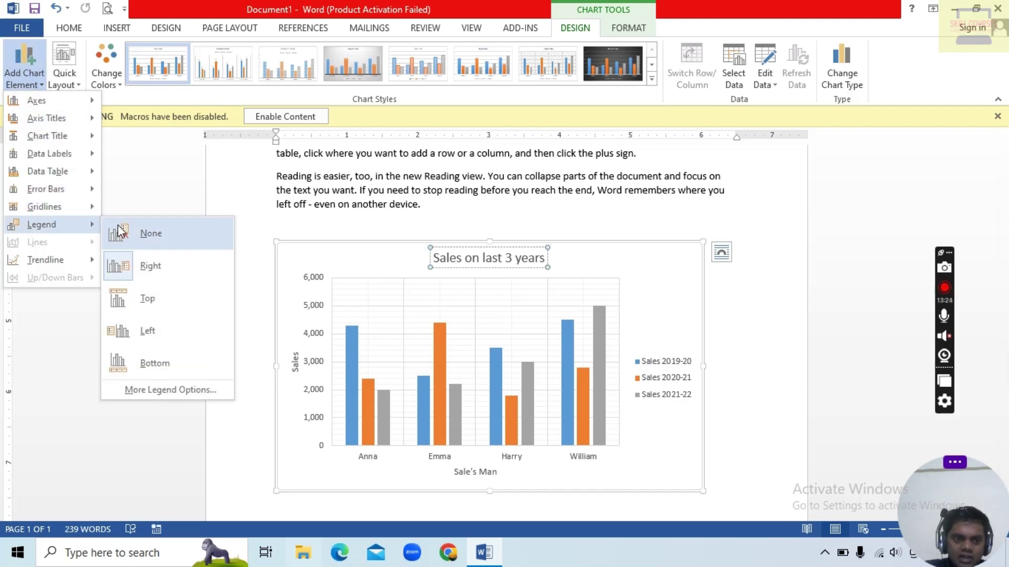
pyautogui.click(142, 300)
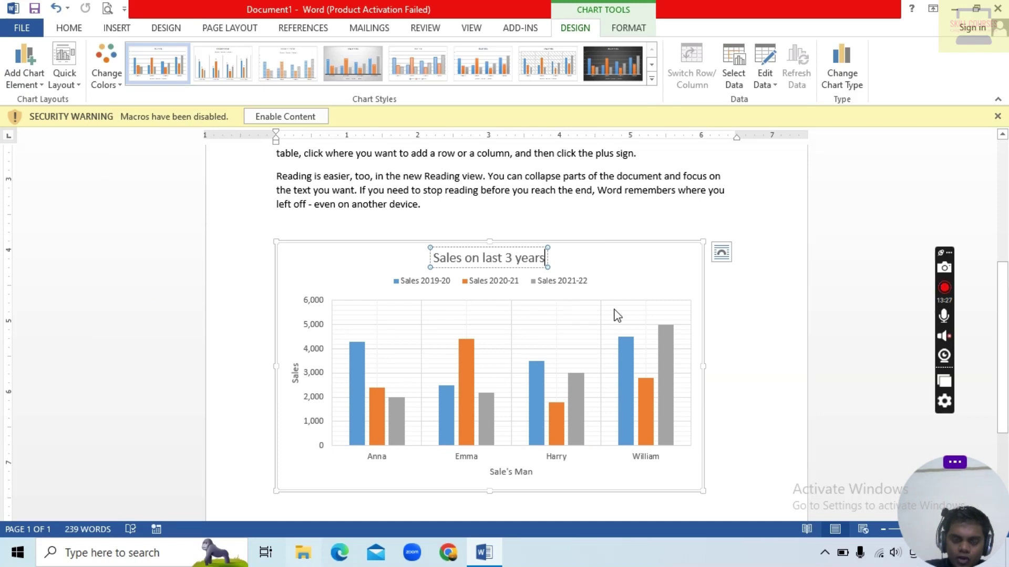
# Place the chart legend in the Left position beside the vertical axis.
pyautogui.click(25, 80)
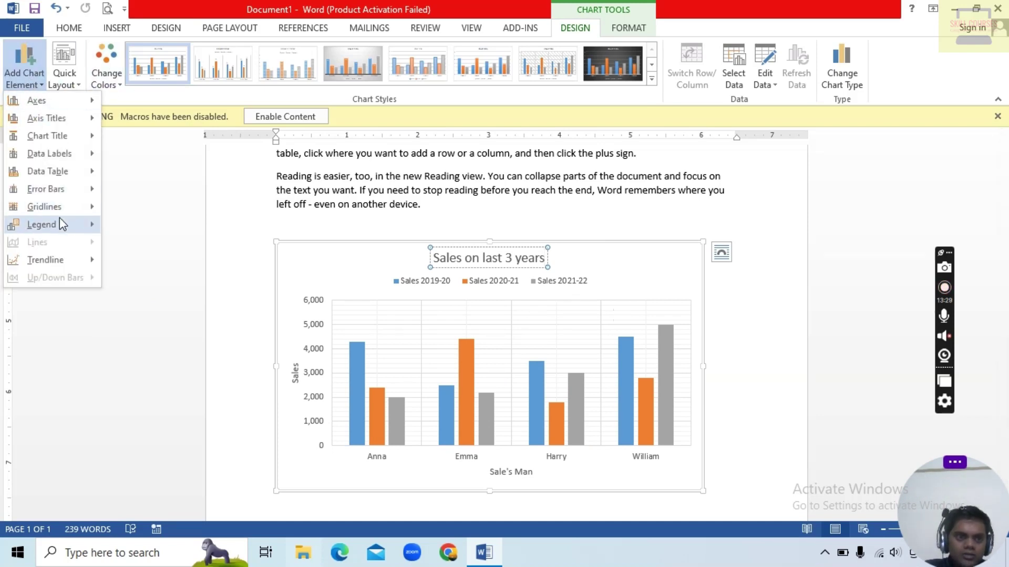
pyautogui.moveTo(59, 218)
pyautogui.click(147, 331)
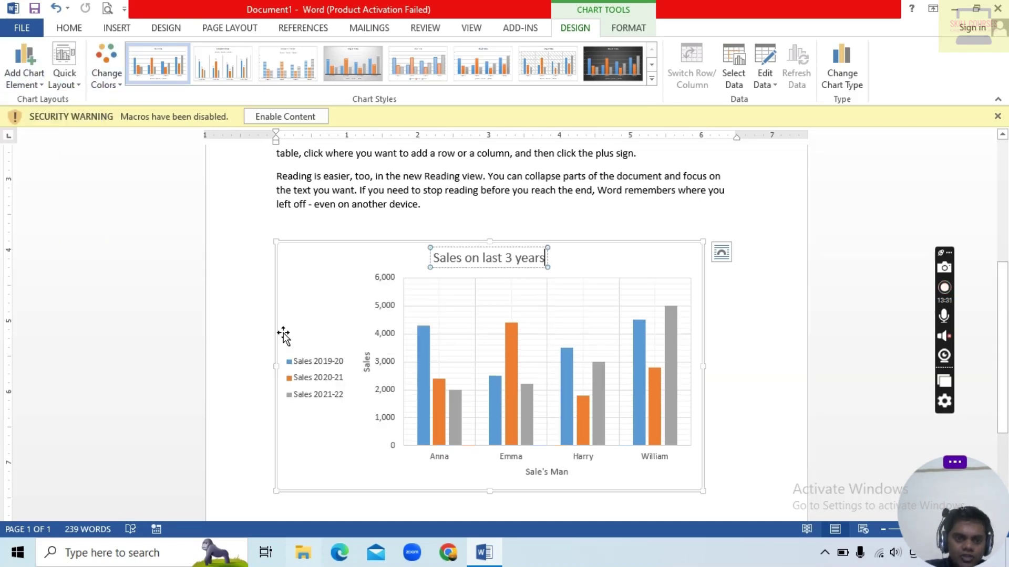
# Place the sales chart's legend in the Bottom position below the horizontal axis title.
pyautogui.click(21, 71)
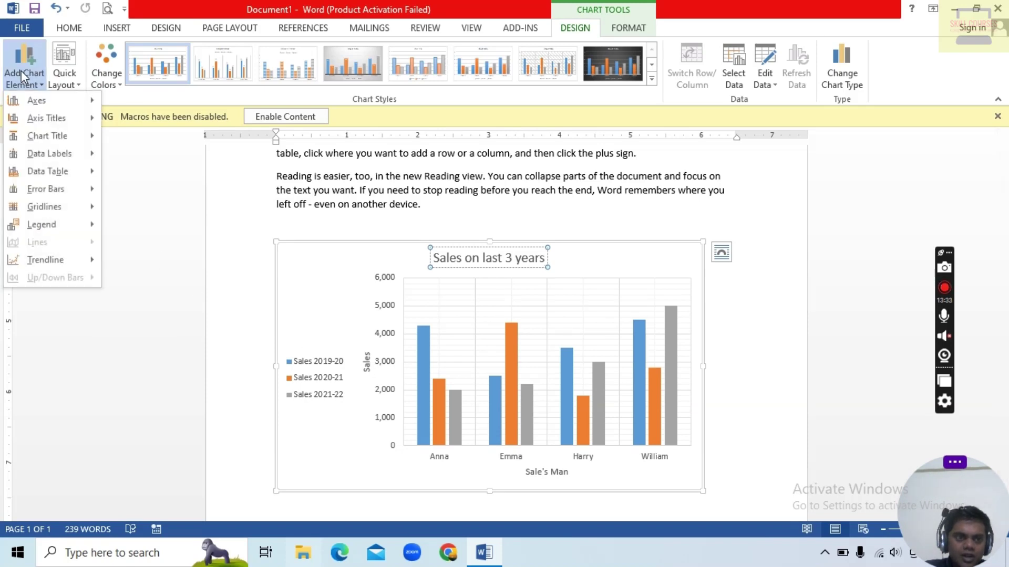
pyautogui.moveTo(68, 227)
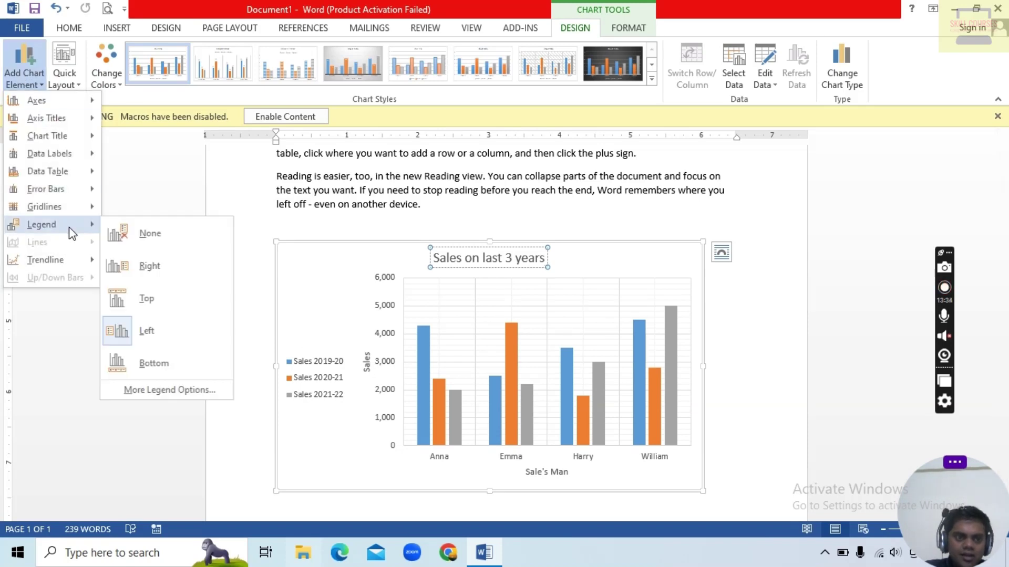
pyautogui.click(160, 372)
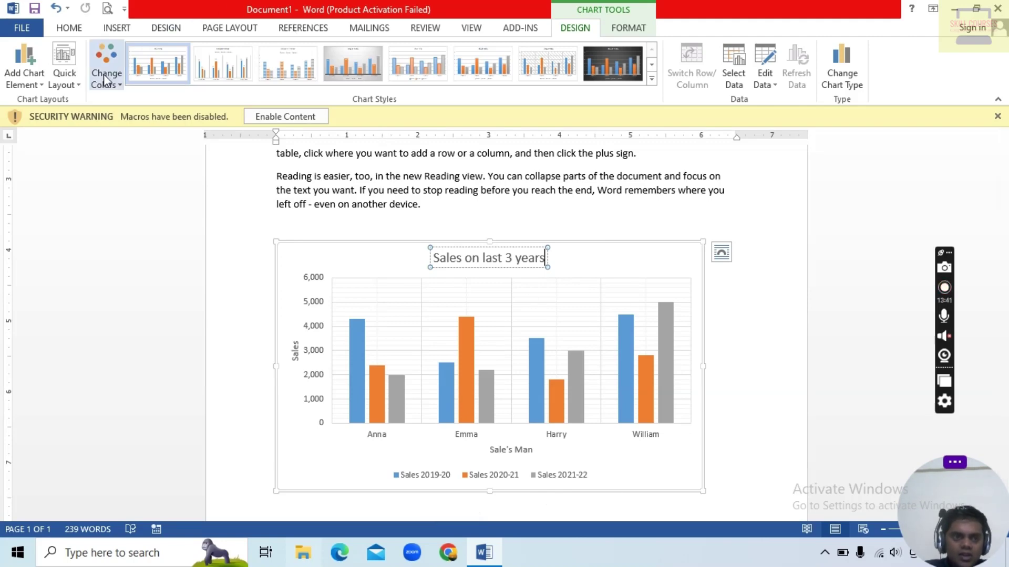
# Try quick layouts with gapless columns, with series labels on the last columns, and with value labels beneath a top legend.
pyautogui.click(65, 80)
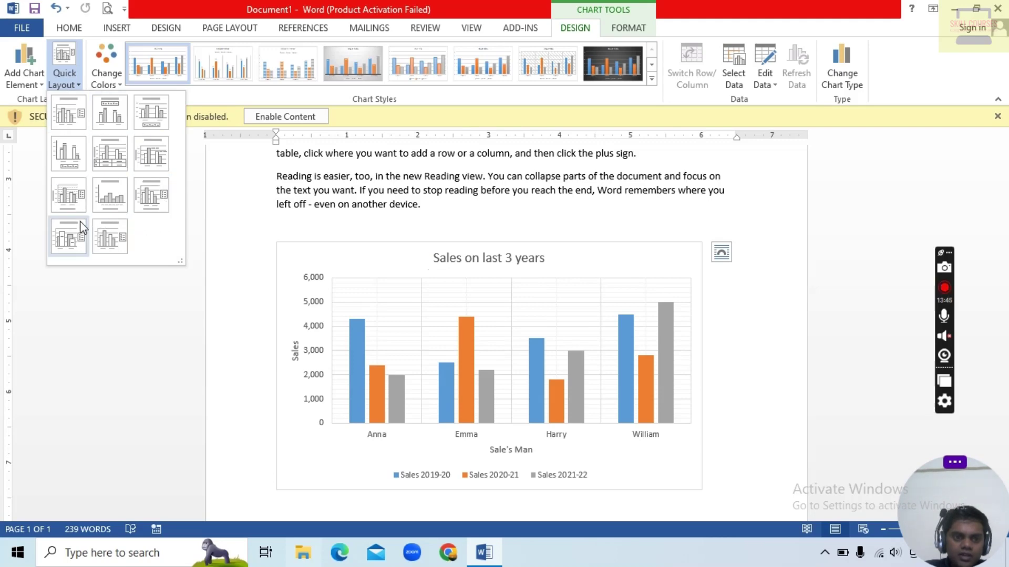
pyautogui.click(111, 201)
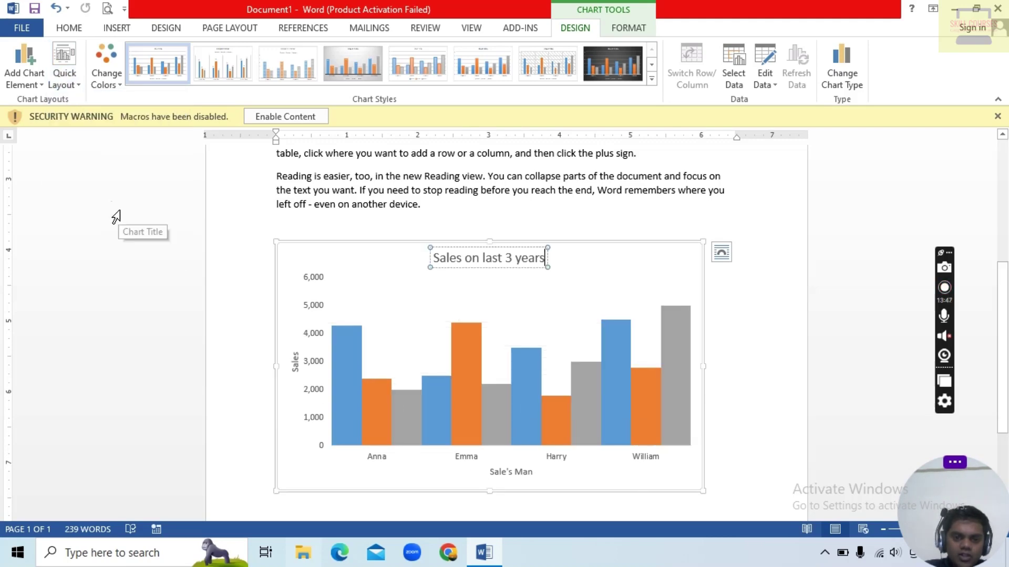
pyautogui.click(64, 86)
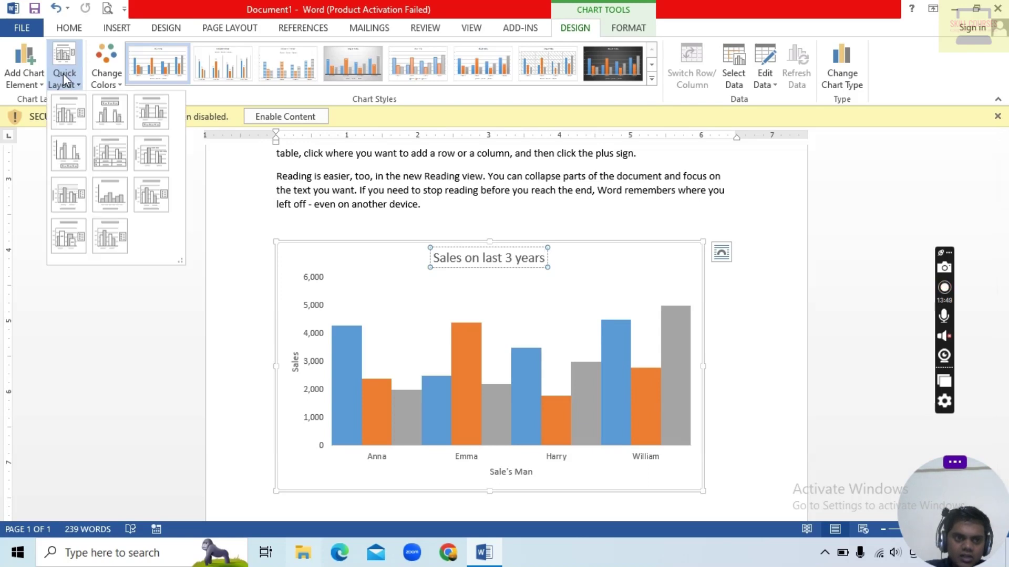
pyautogui.click(148, 158)
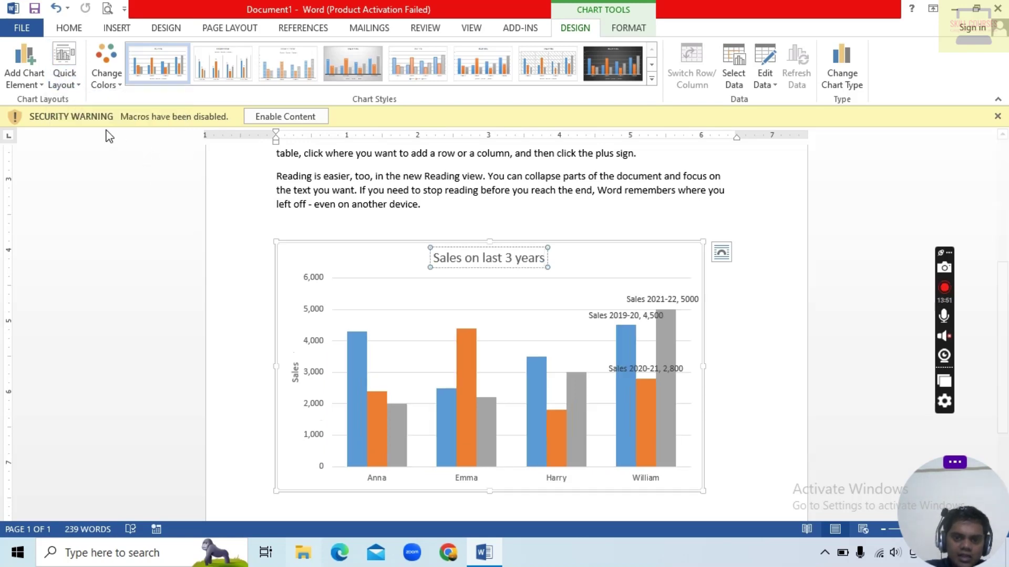
pyautogui.click(64, 79)
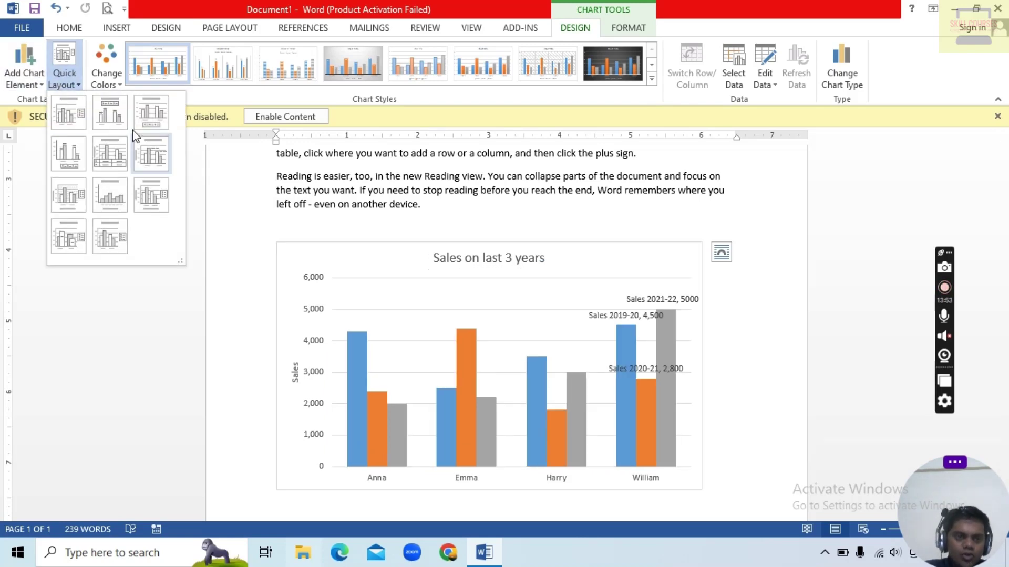
pyautogui.click(113, 120)
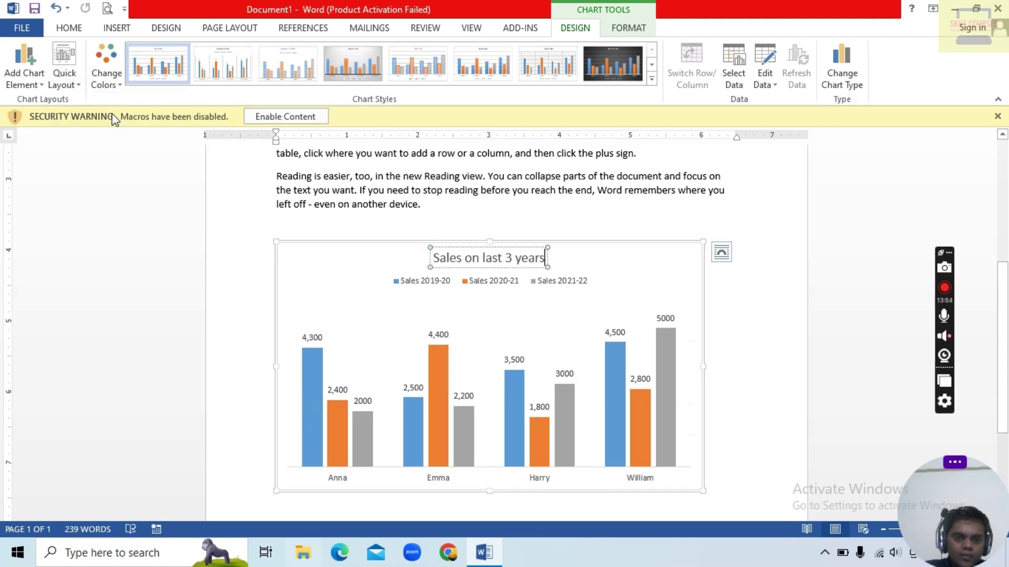
# Apply the quick layout with a chart title, horizontal gridlines and a right-hand legend to the sales chart.
pyautogui.click(64, 79)
pyautogui.click(86, 120)
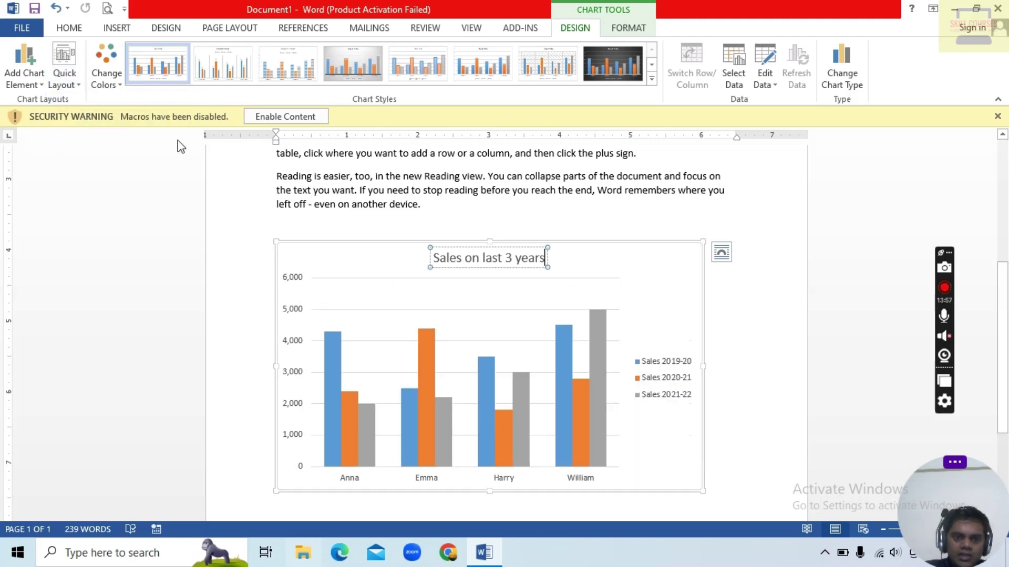
# Try the colorful orange-yellow-green palette and the monochromatic orange palette on the sales chart.
pyautogui.click(106, 79)
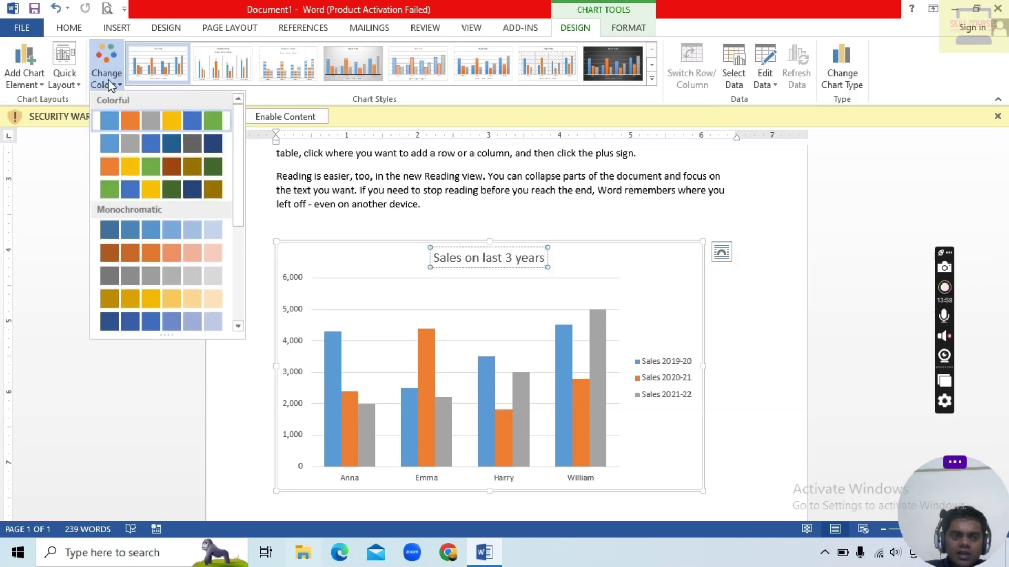
pyautogui.click(142, 163)
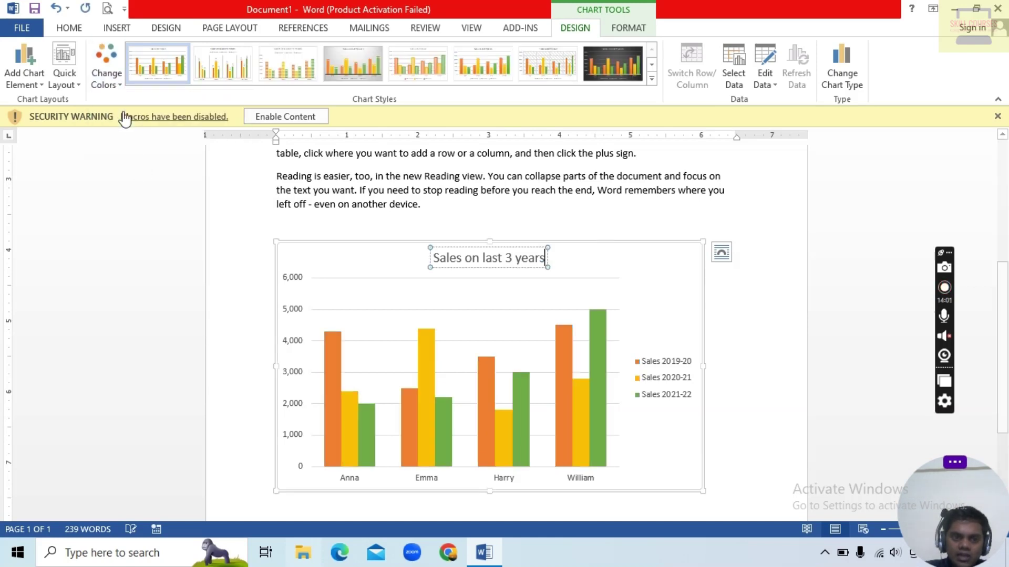
pyautogui.click(109, 87)
pyautogui.click(147, 253)
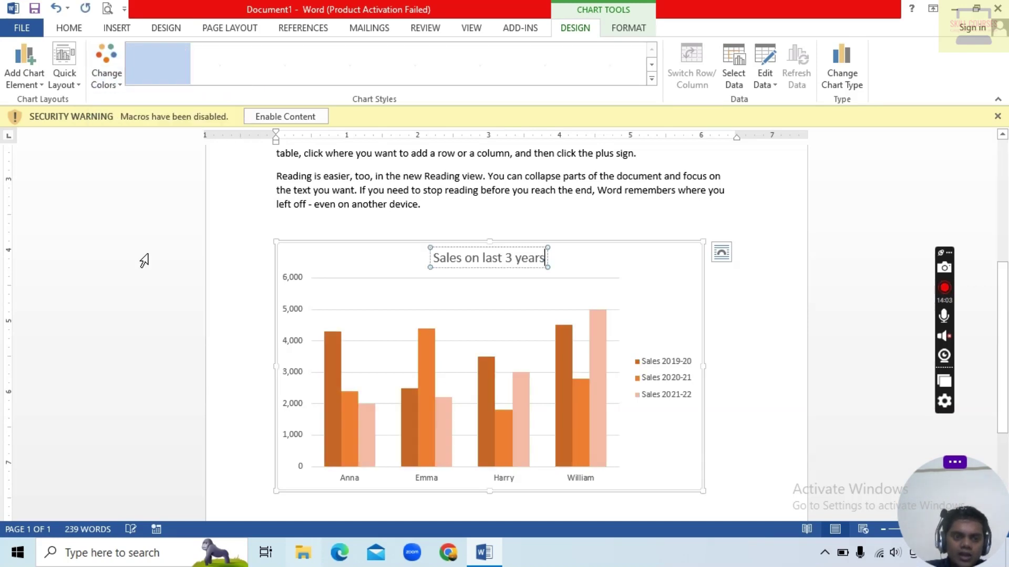
# Recolor the sales chart with the colorful green, blue and yellow palette.
pyautogui.click(109, 77)
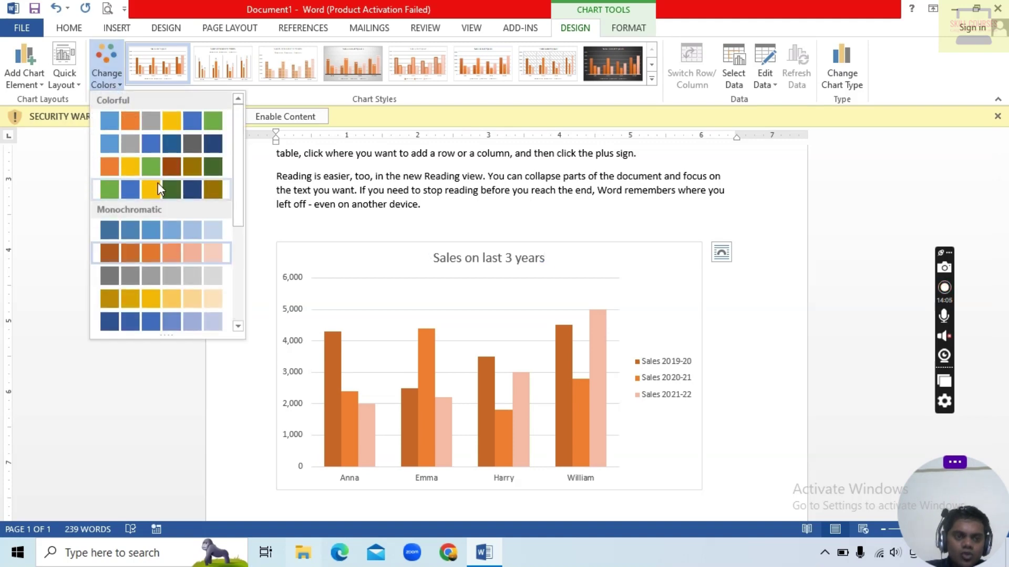
pyautogui.click(158, 183)
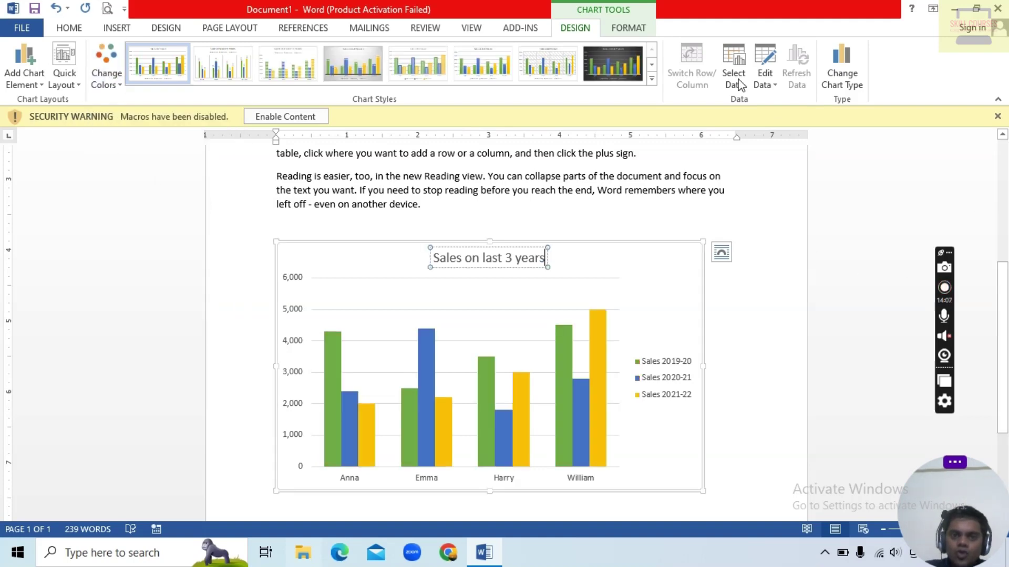
# Try chart styles with a hatched plot area, dark outlined columns, dark gradient columns, and gradient columns on white.
pyautogui.click(651, 80)
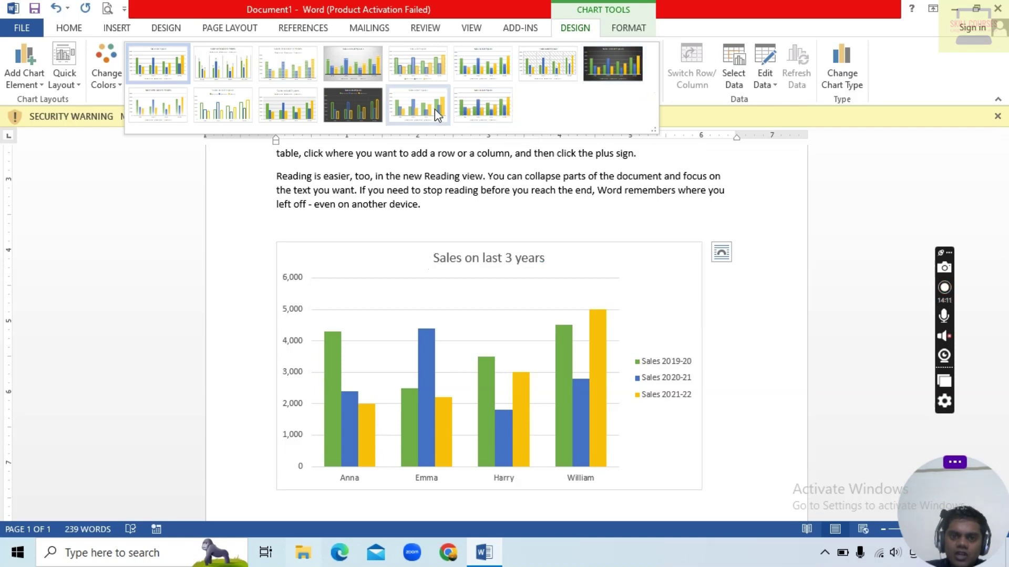
pyautogui.click(541, 68)
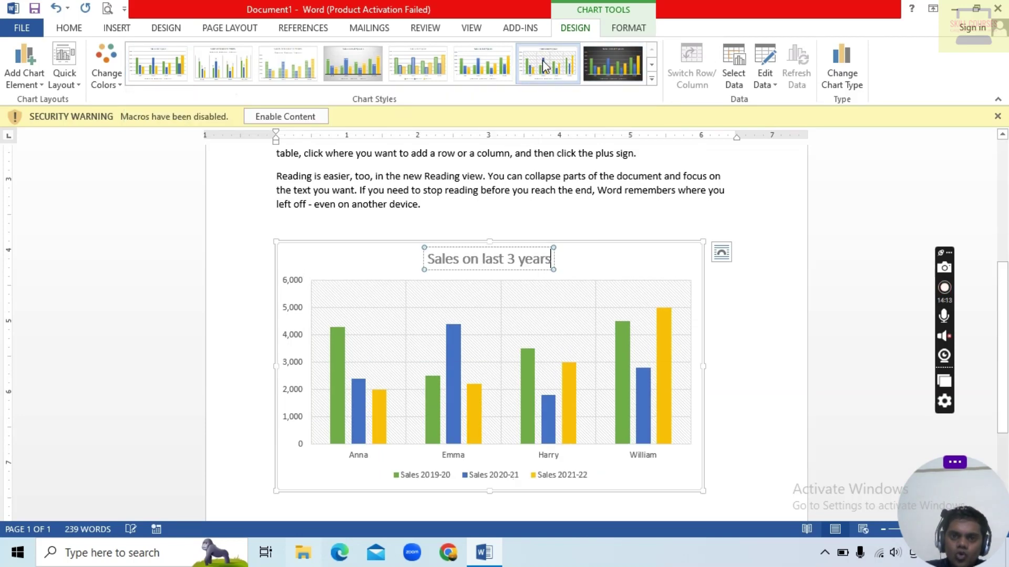
pyautogui.click(651, 79)
pyautogui.click(365, 110)
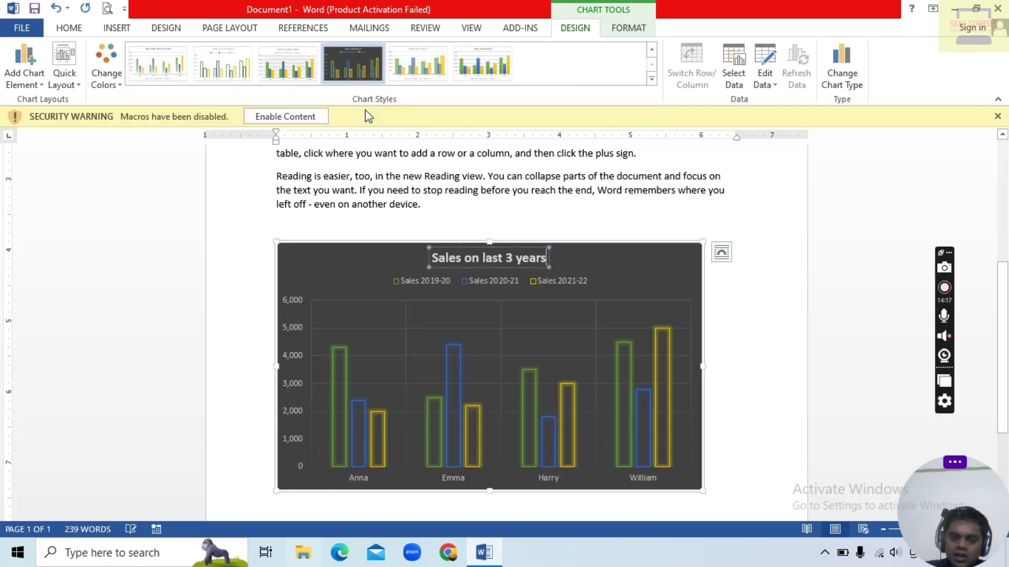
pyautogui.click(652, 79)
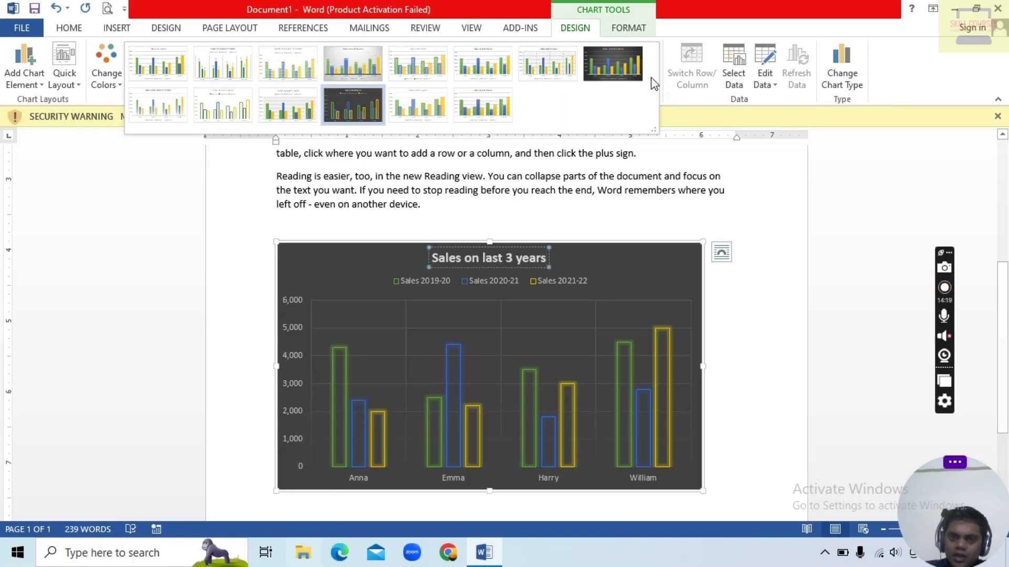
pyautogui.click(615, 74)
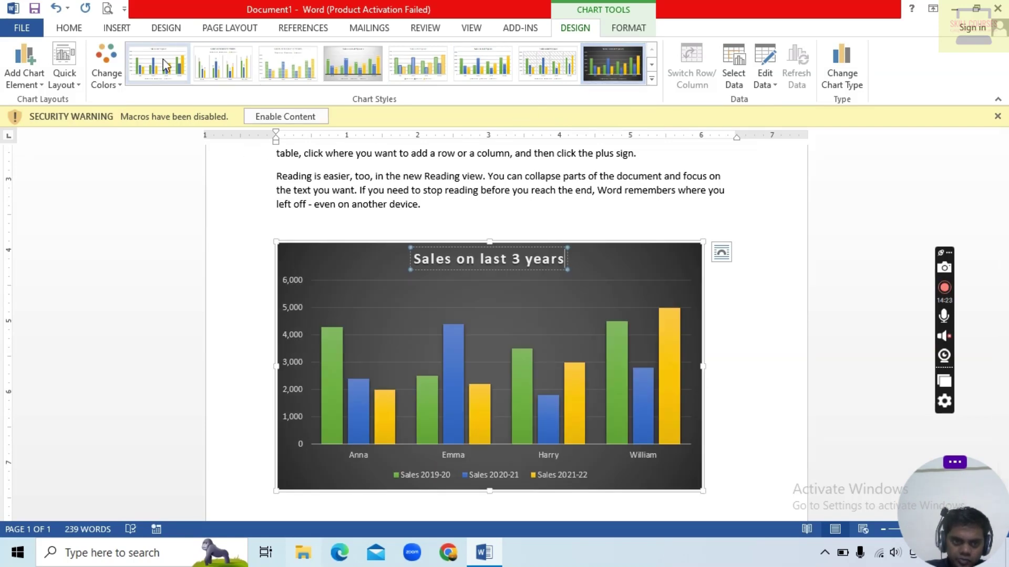
pyautogui.click(652, 80)
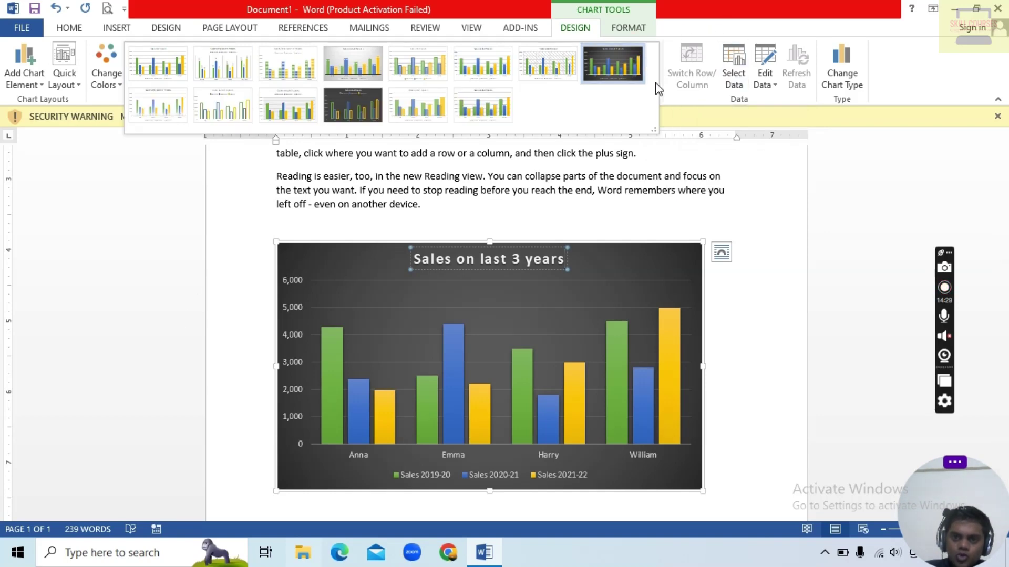
pyautogui.hotkey('ctrl', 'z')
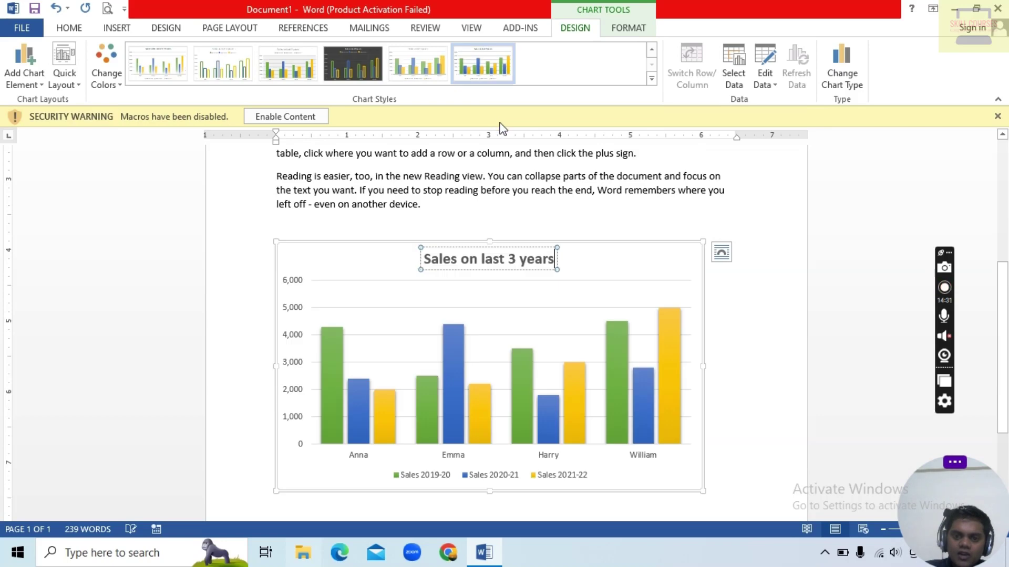
# Apply the chart style with outlined, unfilled columns on a white background and the legend below the title.
pyautogui.click(652, 79)
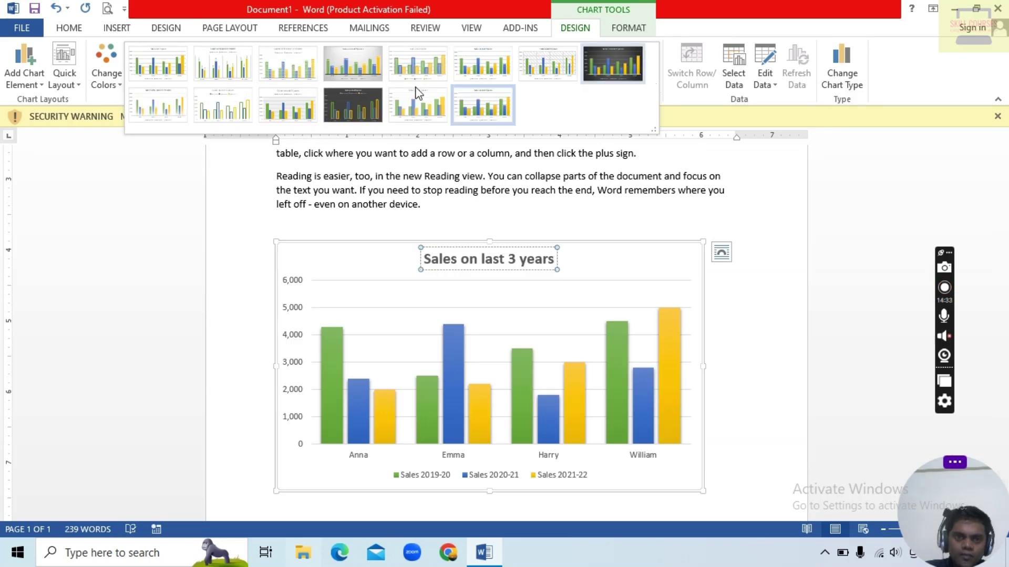
pyautogui.click(220, 107)
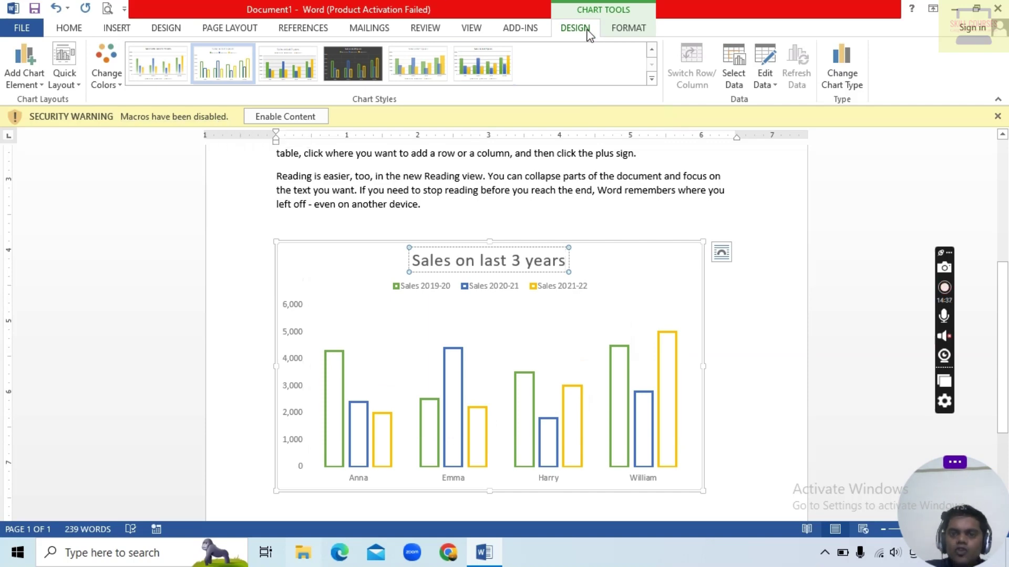
# Exclude the Sales 2021-22 series from the chart's data source and close the data sheet.
pyautogui.click(733, 87)
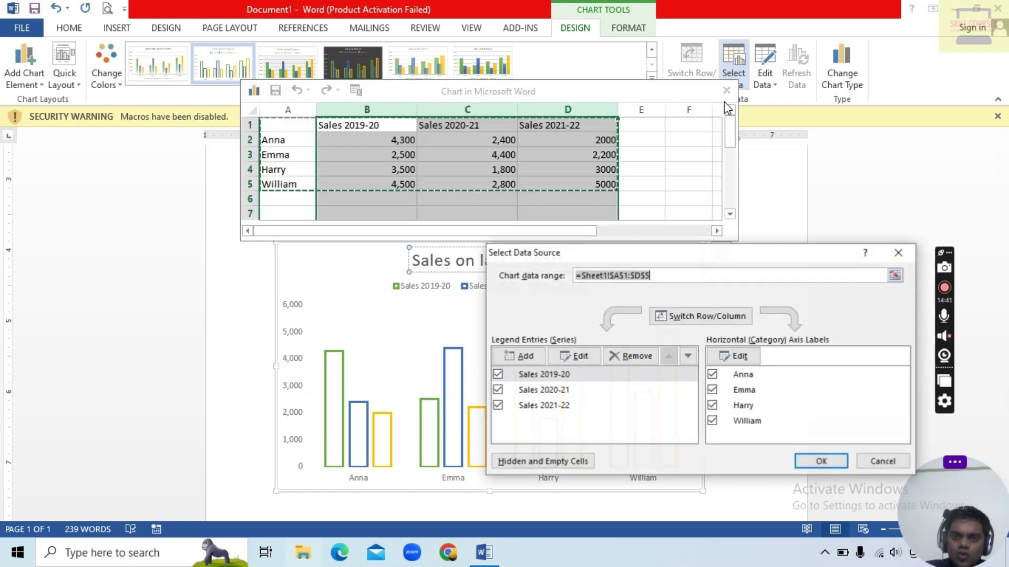
pyautogui.click(497, 406)
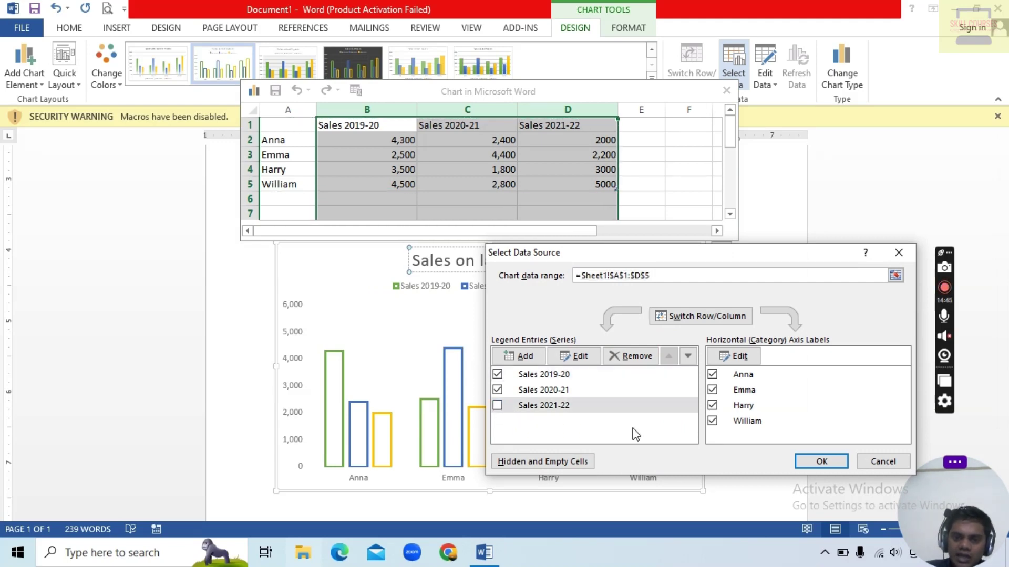
pyautogui.click(841, 461)
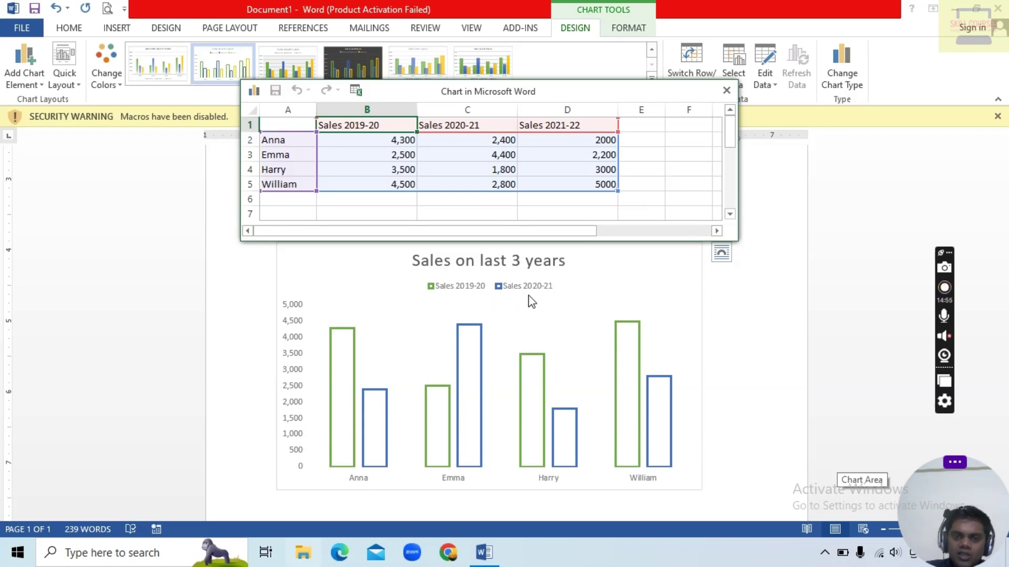
pyautogui.click(726, 91)
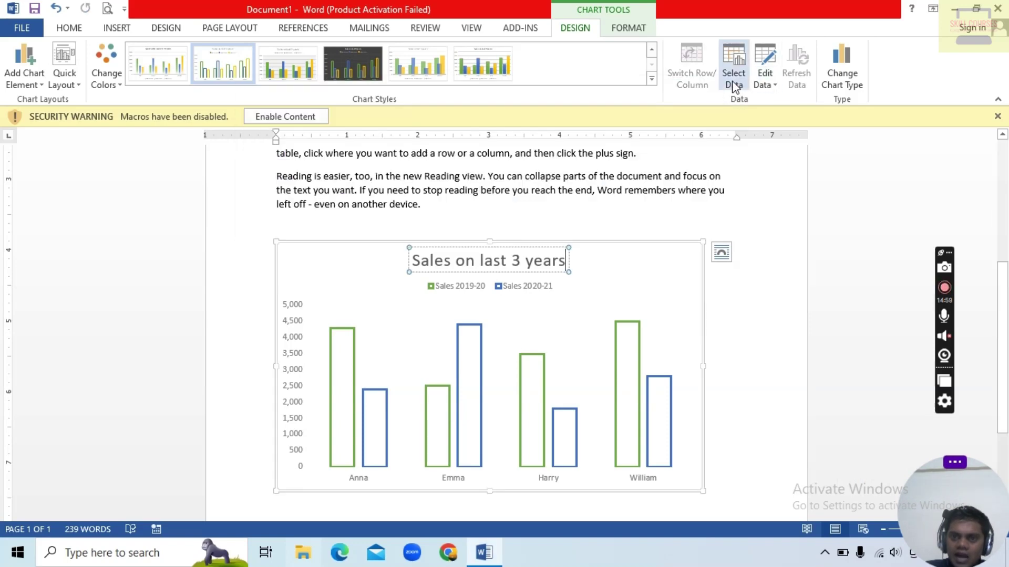
# Include the Sales 2021-22 series in the chart's data source again and close the data sheet.
pyautogui.click(734, 86)
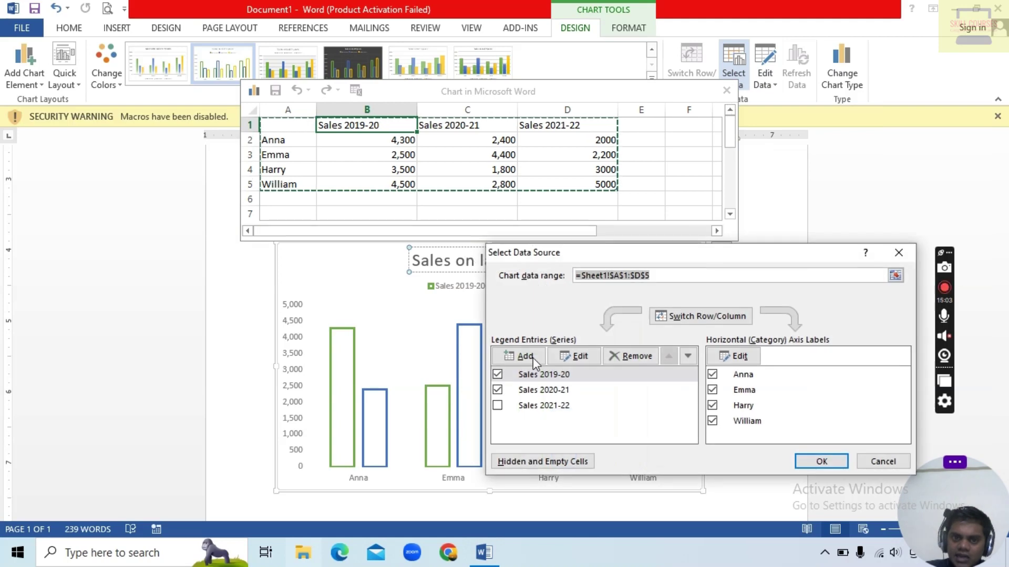
pyautogui.click(498, 407)
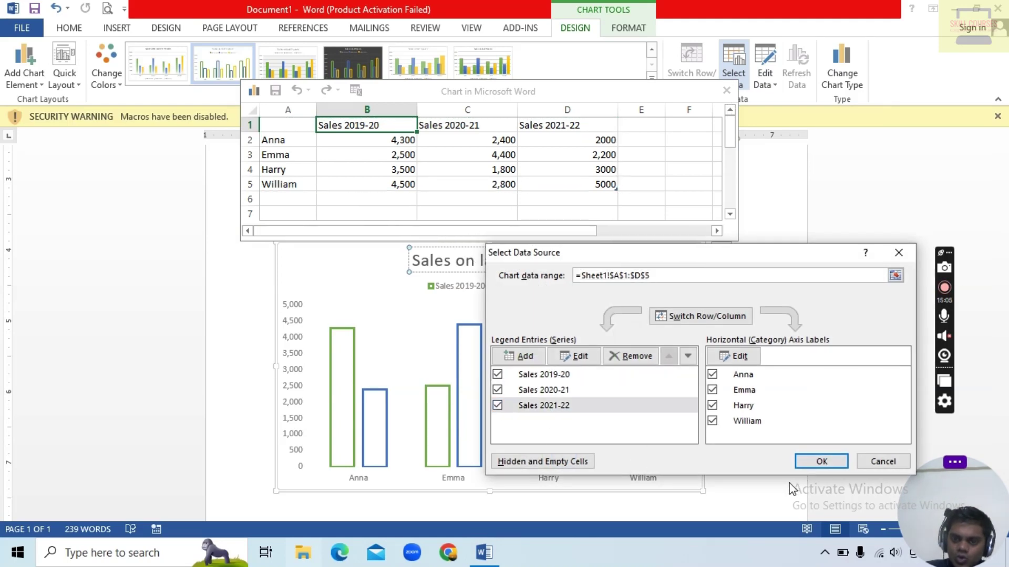
pyautogui.click(838, 460)
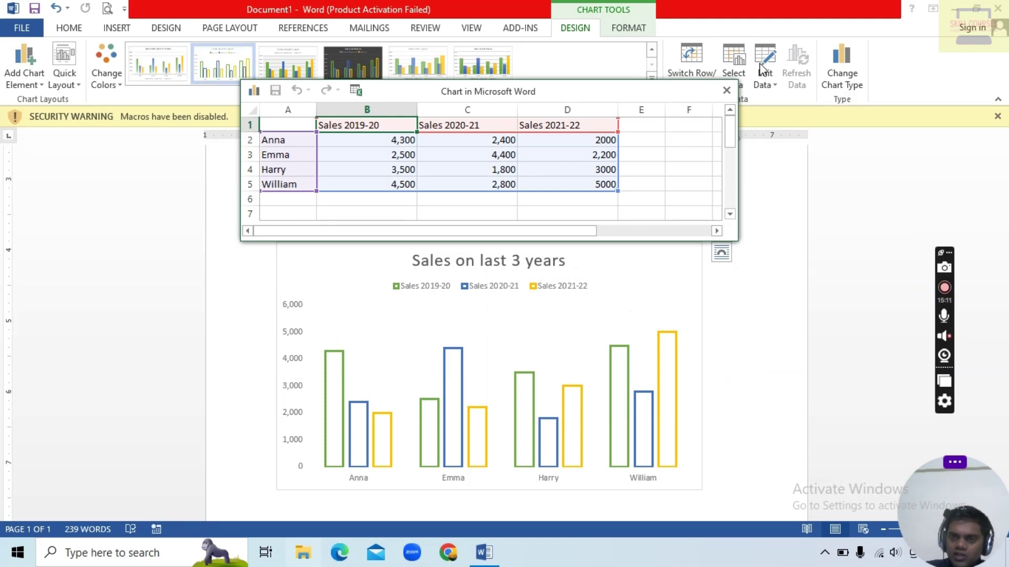
pyautogui.click(727, 91)
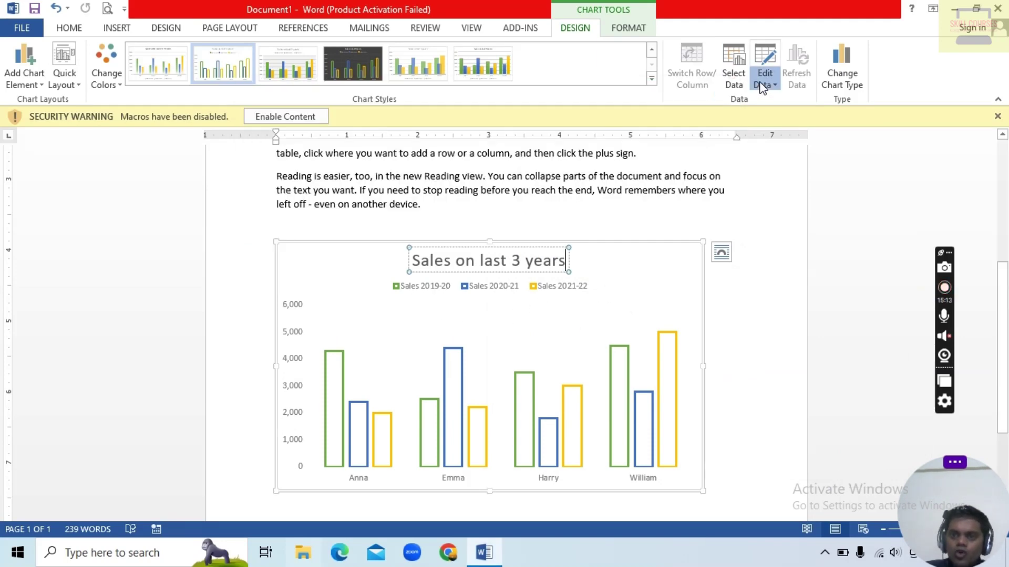
# Set the Sales 2019-20 value in cell B2 of the chart data to 5,500 and close the data sheet.
pyautogui.click(764, 83)
pyautogui.click(779, 103)
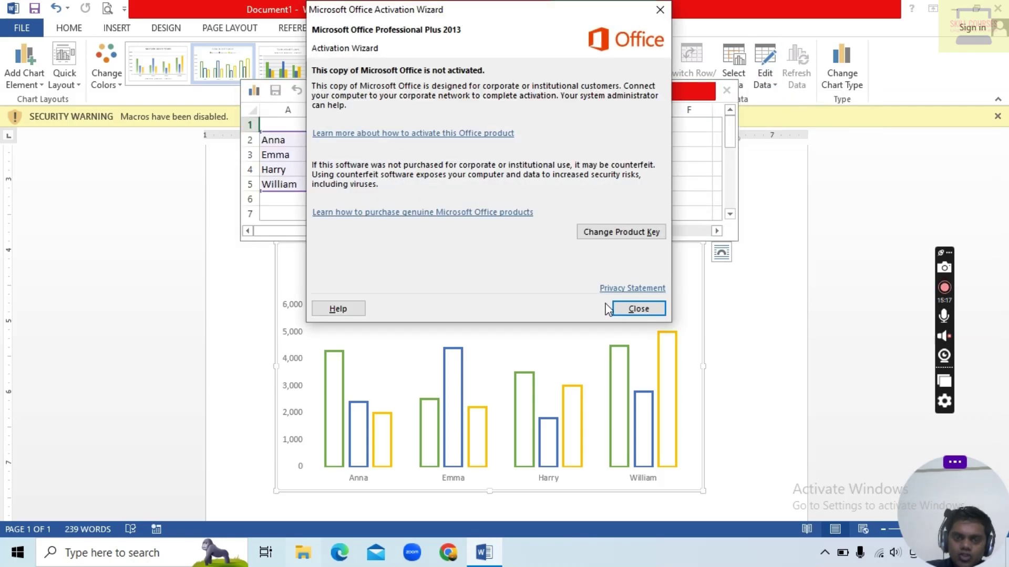
pyautogui.click(637, 307)
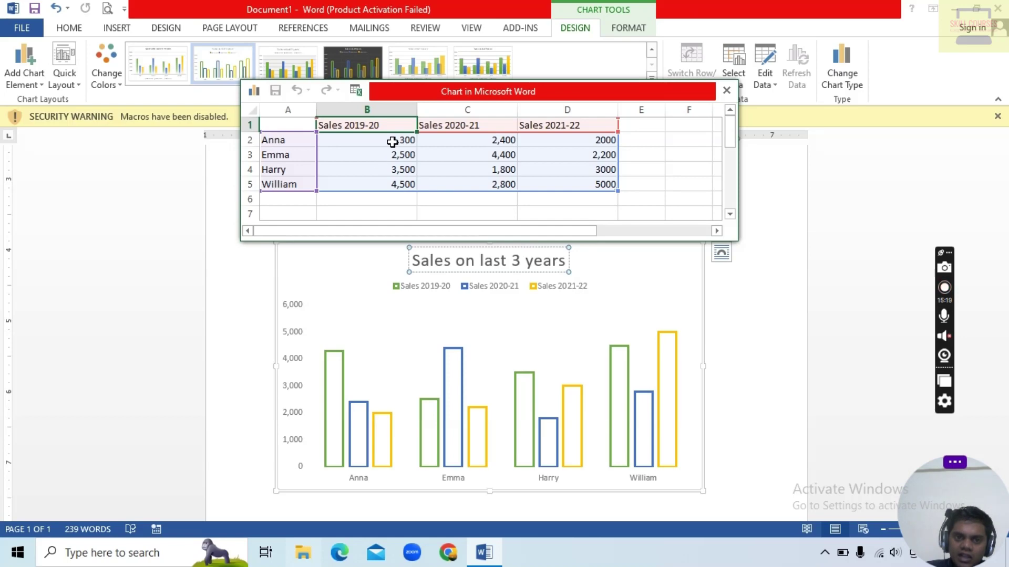
pyautogui.click(391, 139)
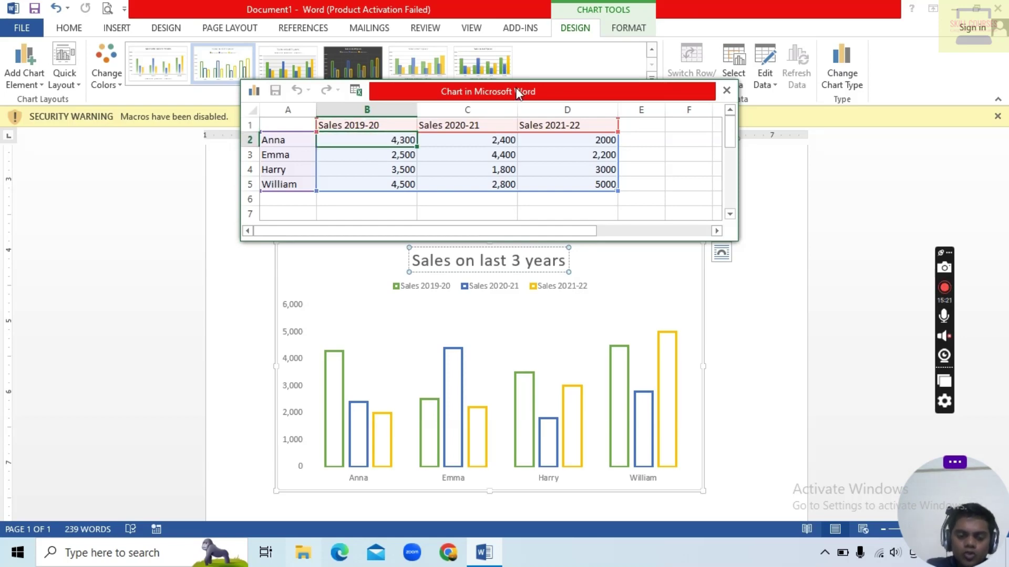
pyautogui.write('5500')
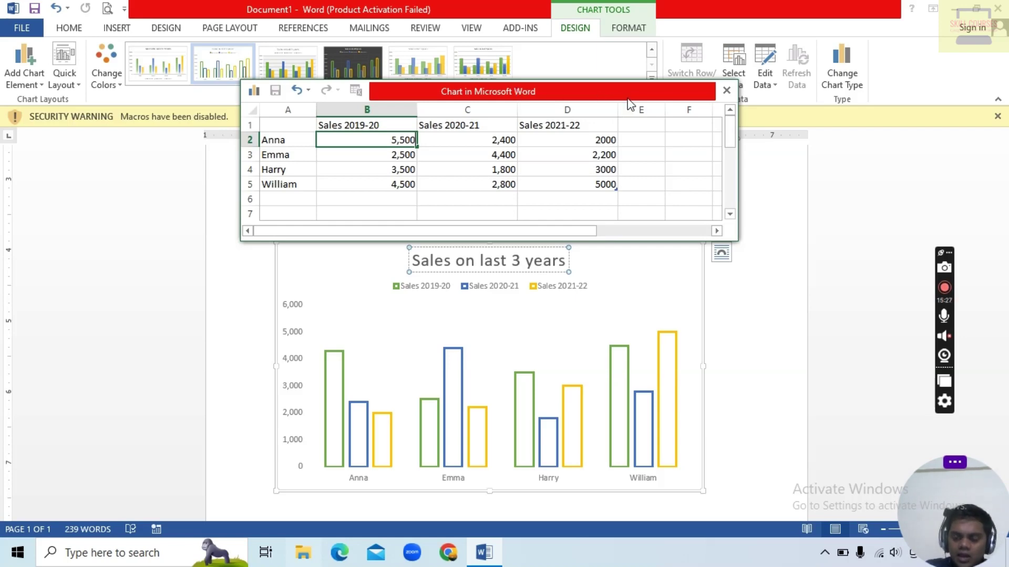
pyautogui.click(726, 90)
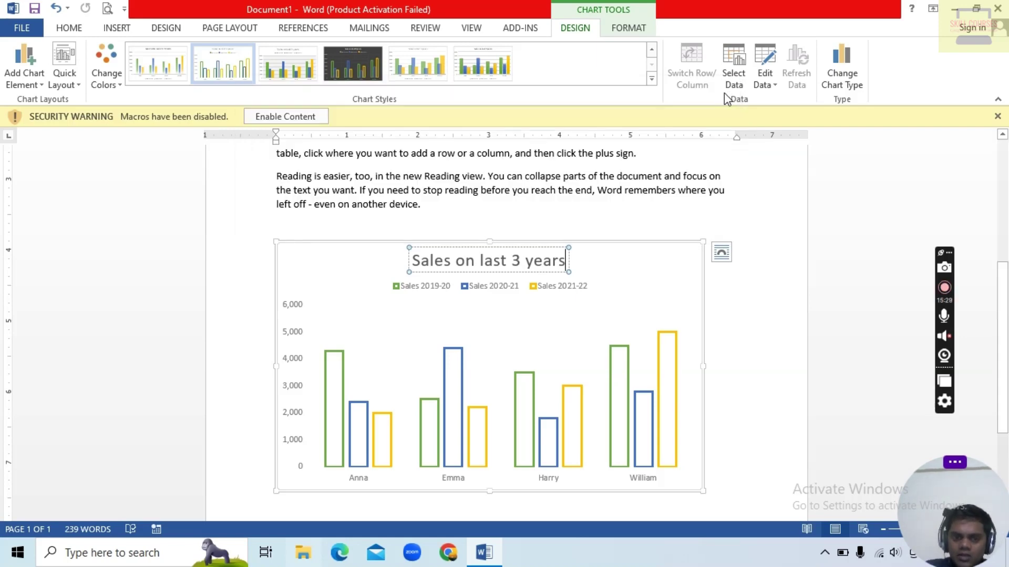
pyautogui.moveTo(345, 367)
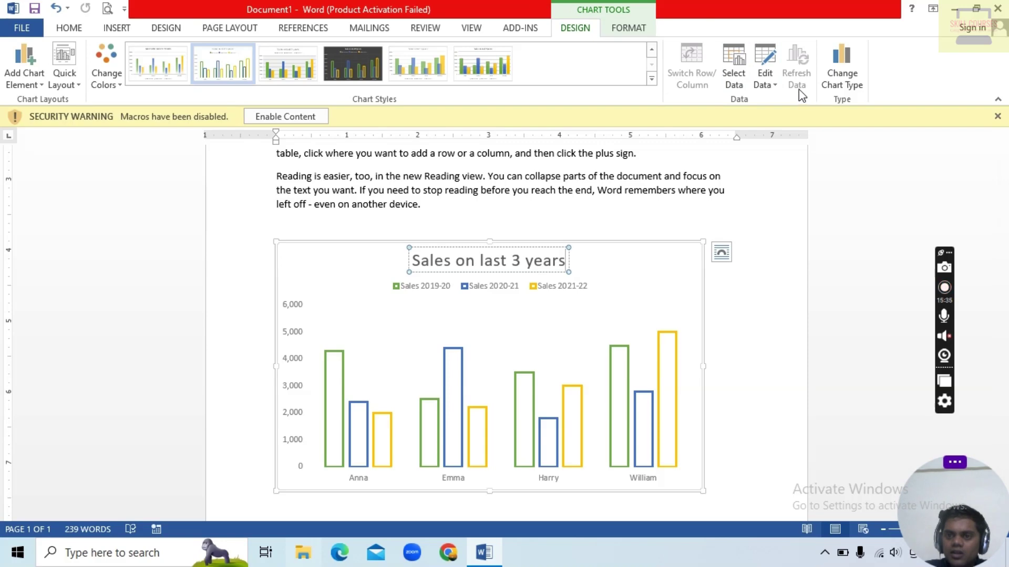
# Set the Sales 2019-20 value in cell B2 of the chart data to 6,000 and close the data sheet.
pyautogui.click(767, 84)
pyautogui.click(786, 105)
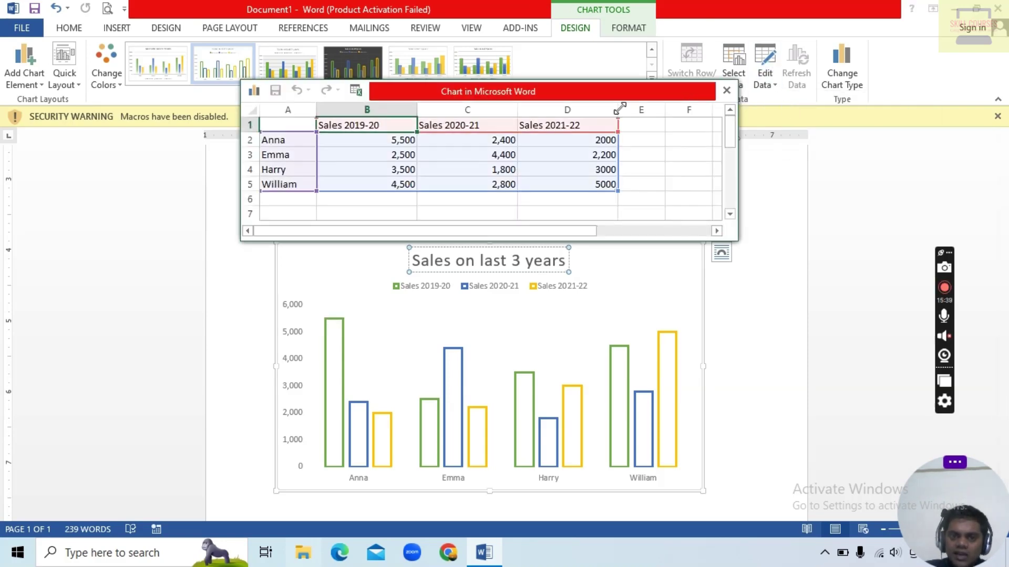
pyautogui.click(633, 308)
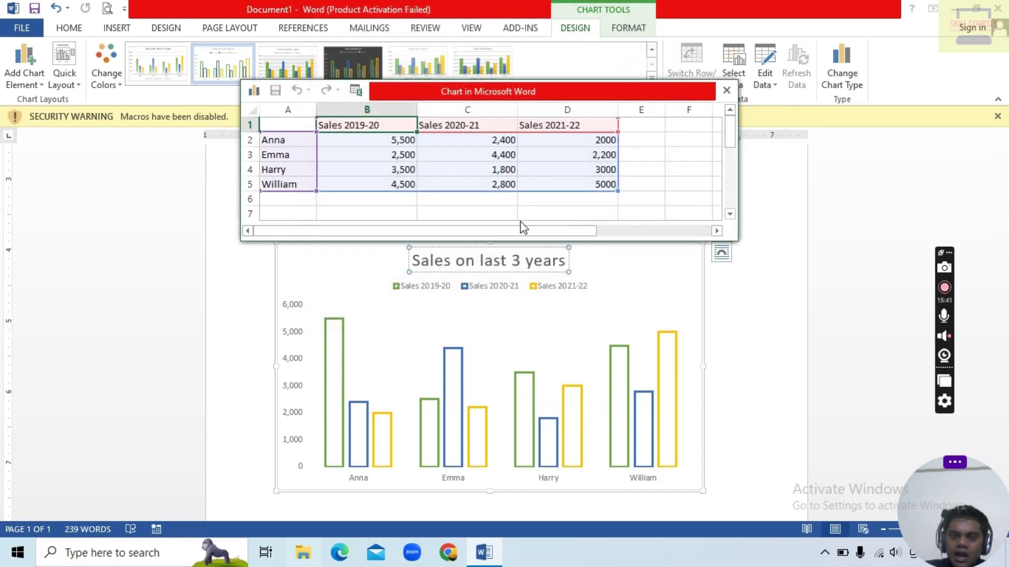
pyautogui.click(399, 140)
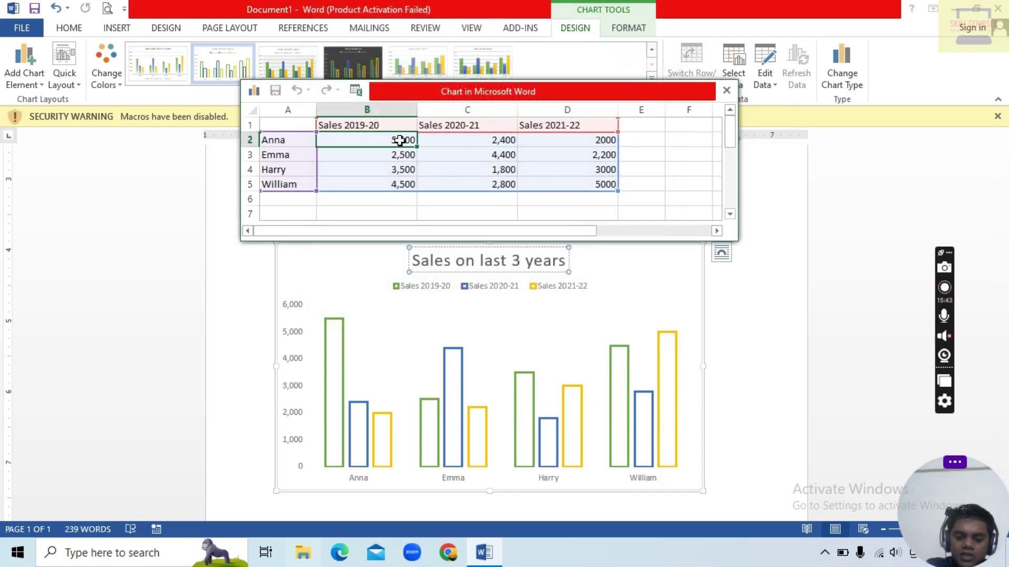
pyautogui.write('6')
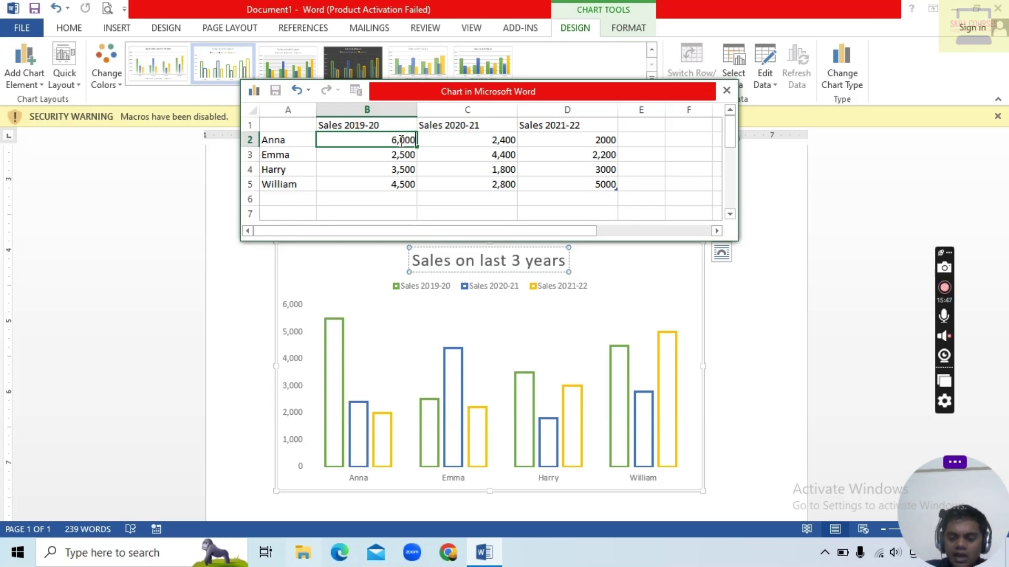
pyautogui.write(',000')
pyautogui.press('Return')
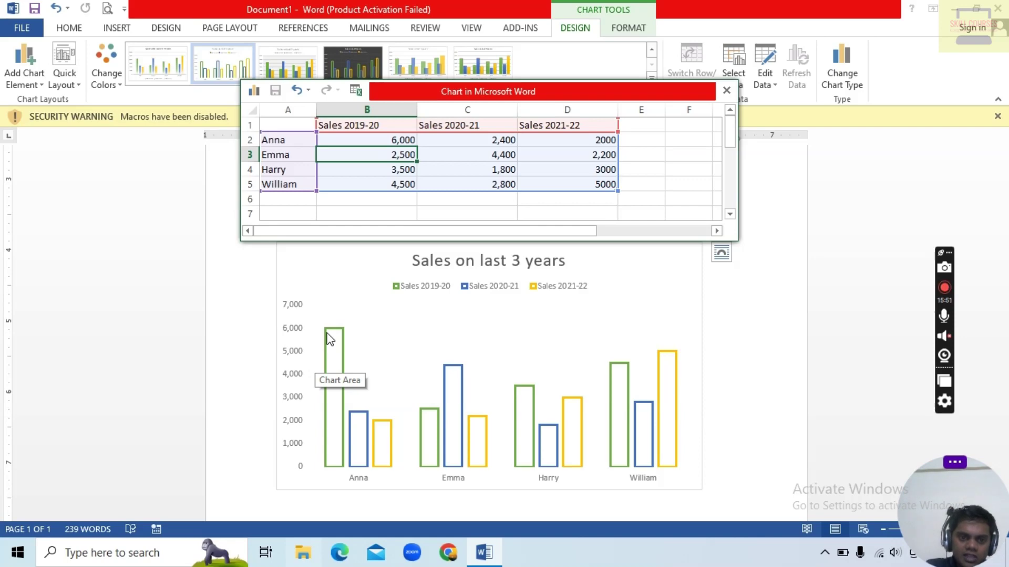
pyautogui.click(726, 91)
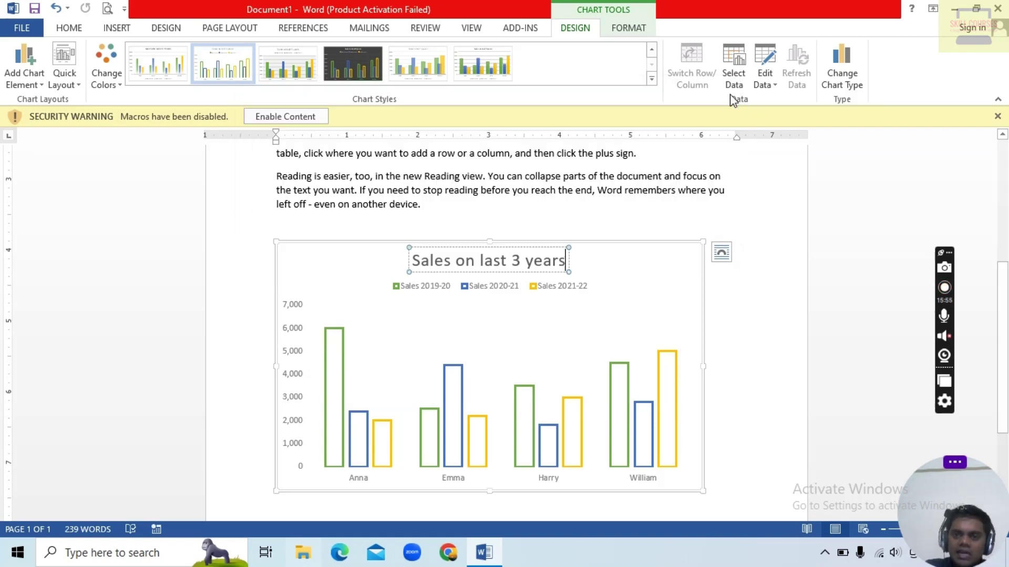
# Change the sales chart from clustered column to the basic Pie chart type.
pyautogui.click(856, 84)
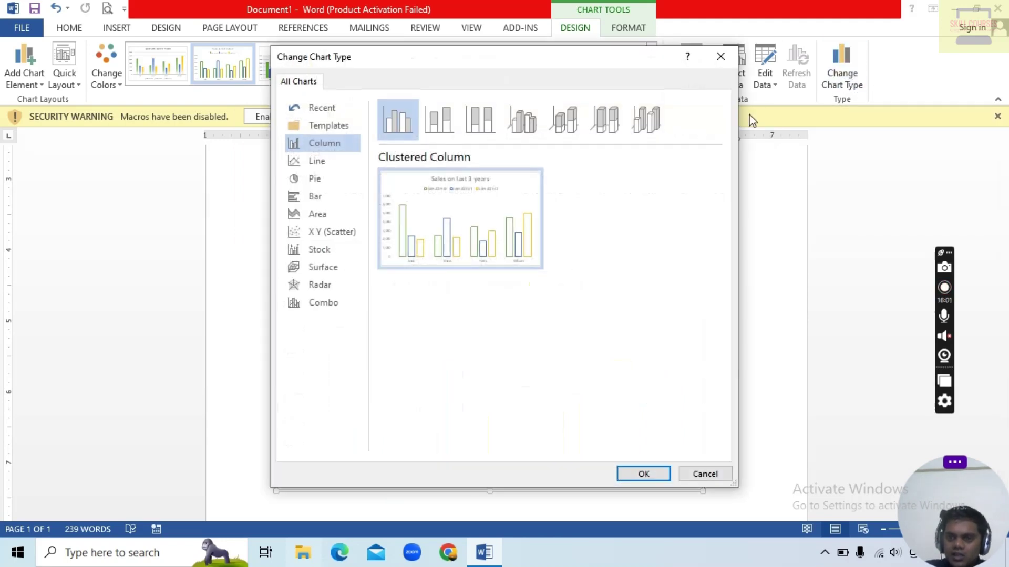
pyautogui.click(322, 179)
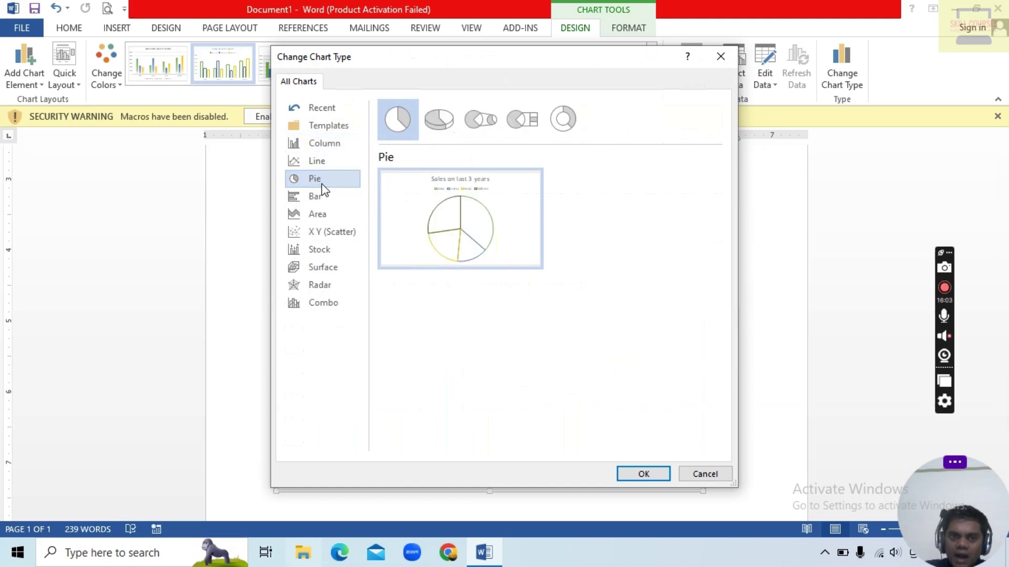
pyautogui.click(639, 473)
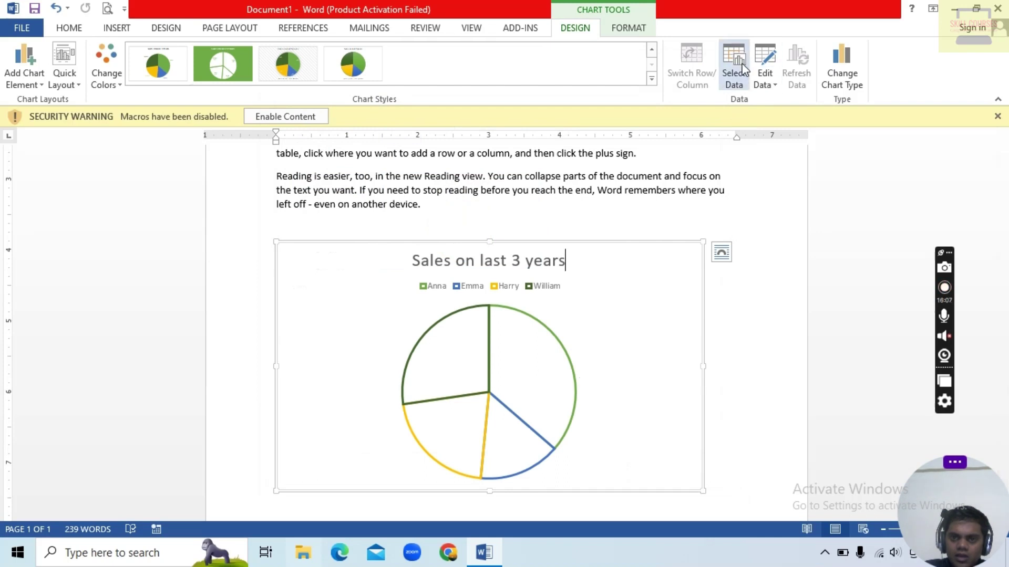
# Open the pie chart's data sheet and enter the heading "Is diving licence give above 18 +" in cell A1.
pyautogui.click(765, 74)
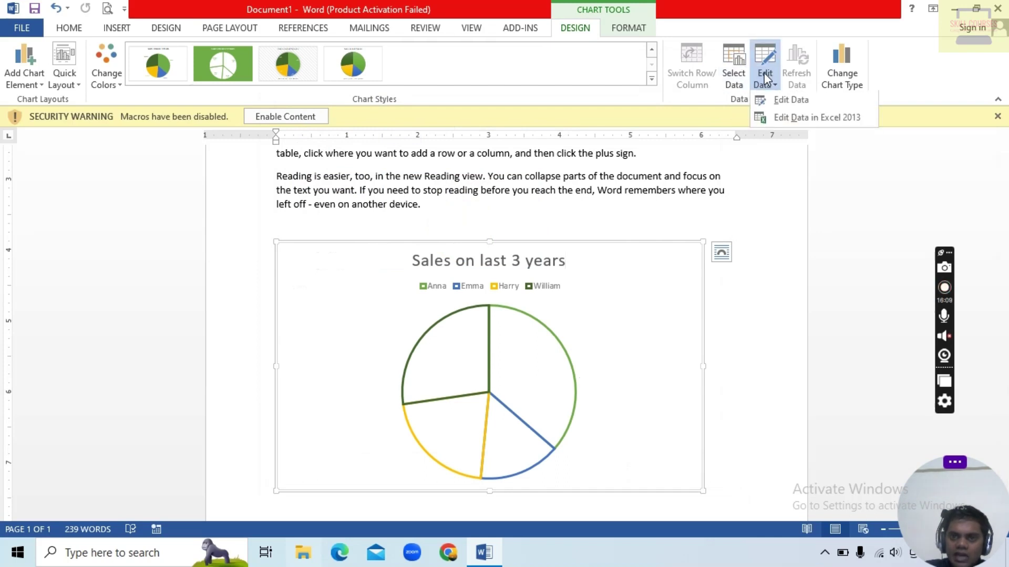
pyautogui.click(772, 99)
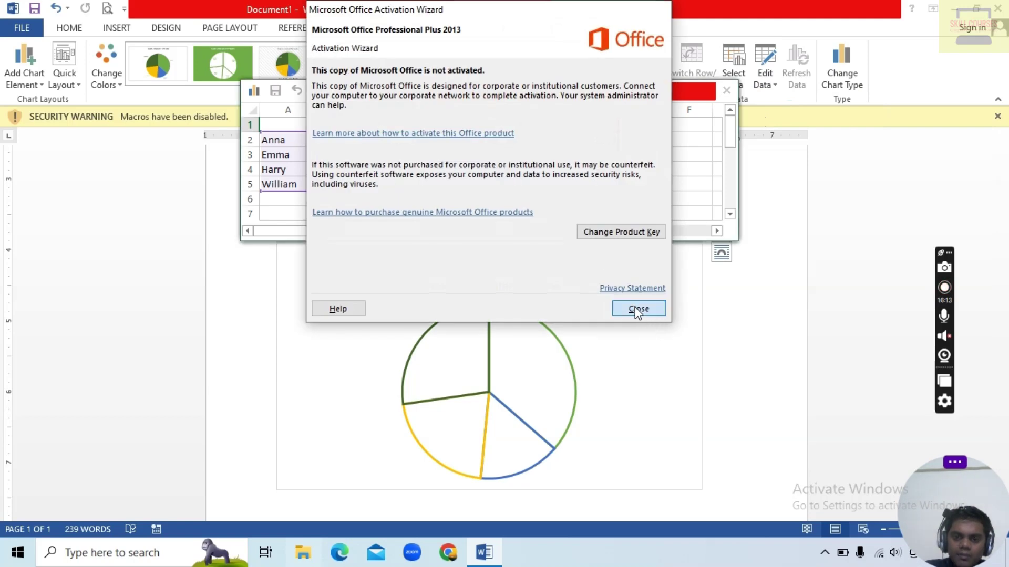
pyautogui.click(638, 309)
pyautogui.click(297, 125)
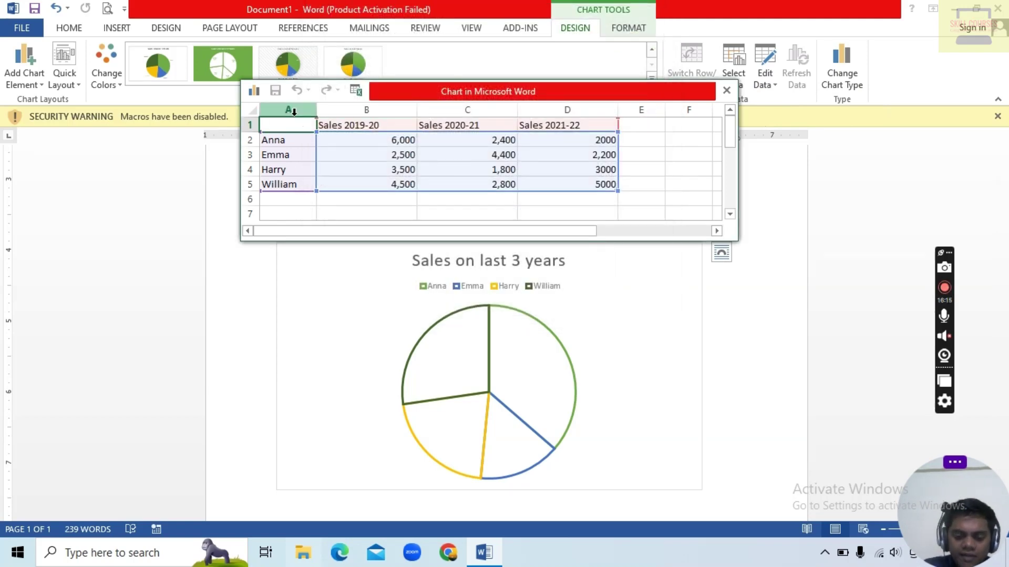
pyautogui.write('Is divi')
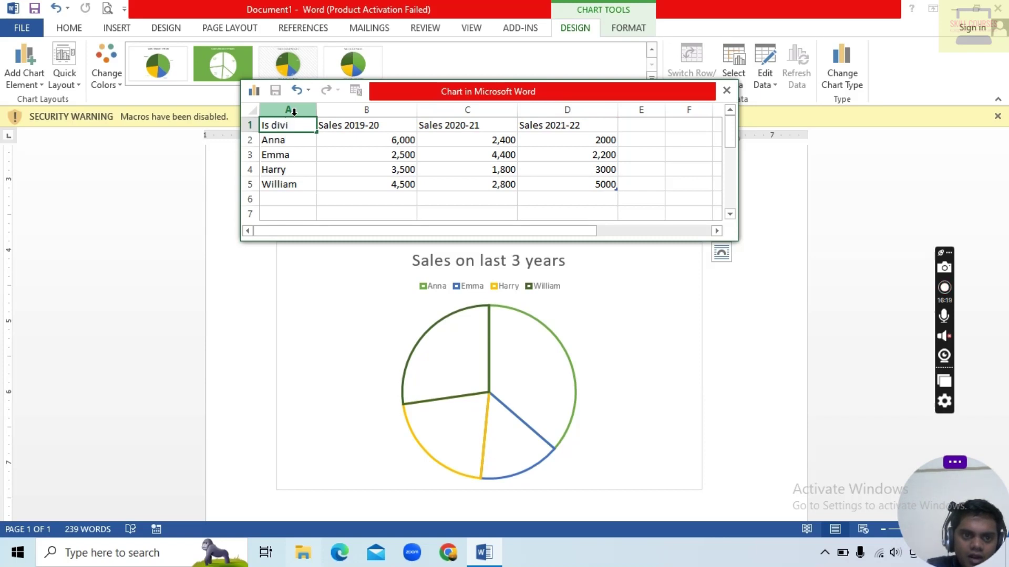
pyautogui.write('ng licence')
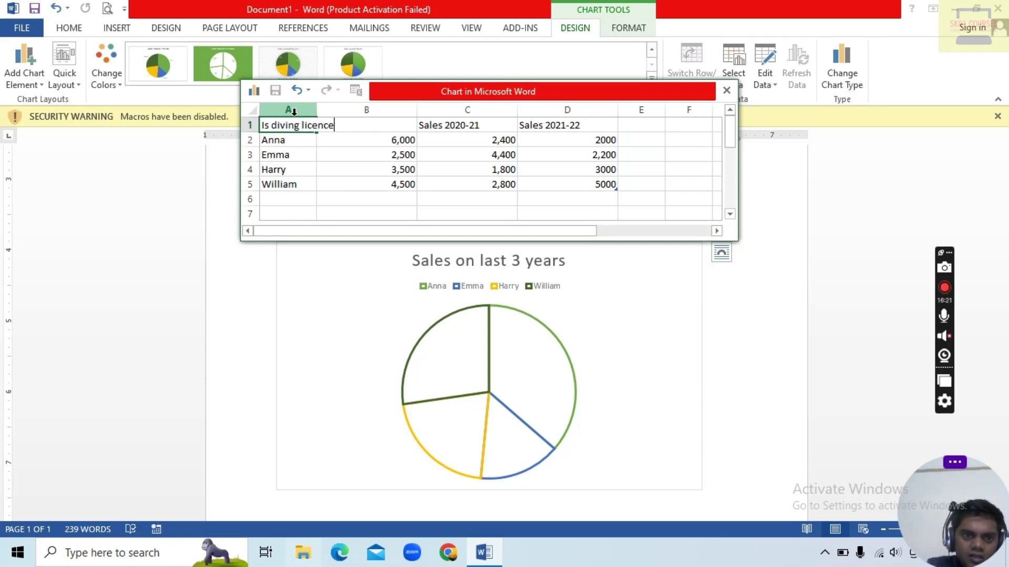
pyautogui.write(' is com')
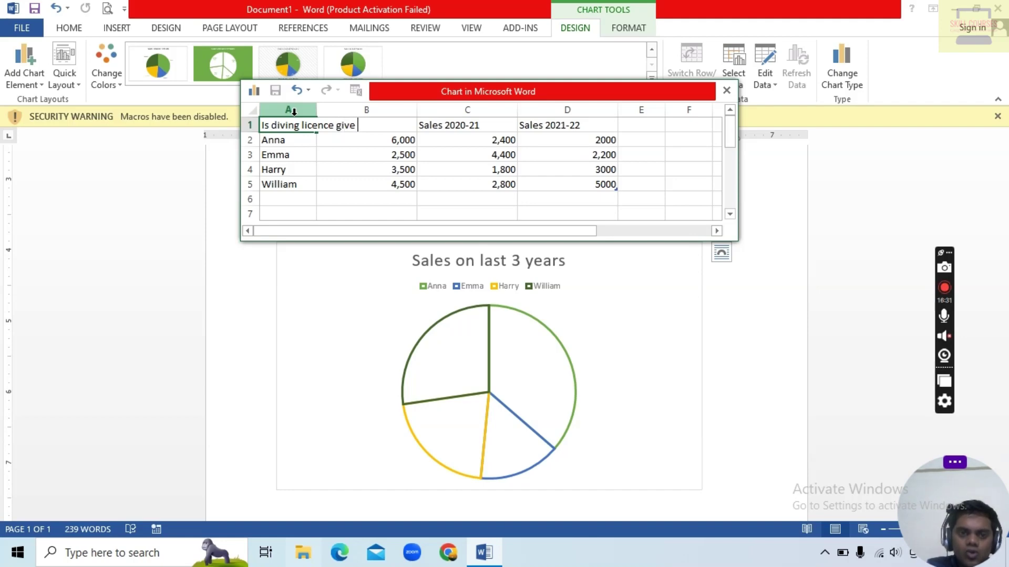
pyautogui.write('abo')
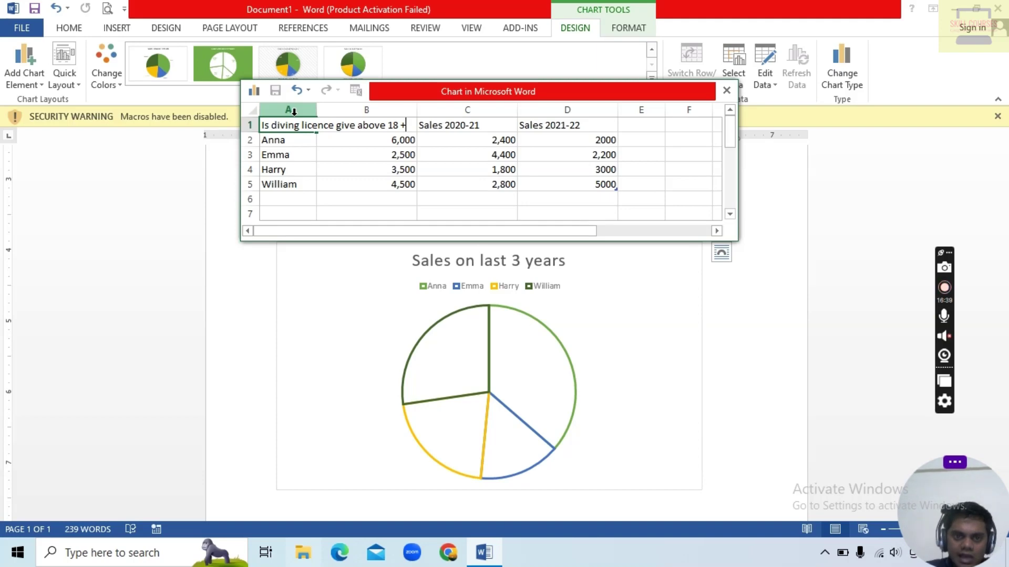
pyautogui.write('ve 18 +')
# Rename the first three categories in cells A2 to A4 as Yes, No and No Comments.
pyautogui.click(292, 138)
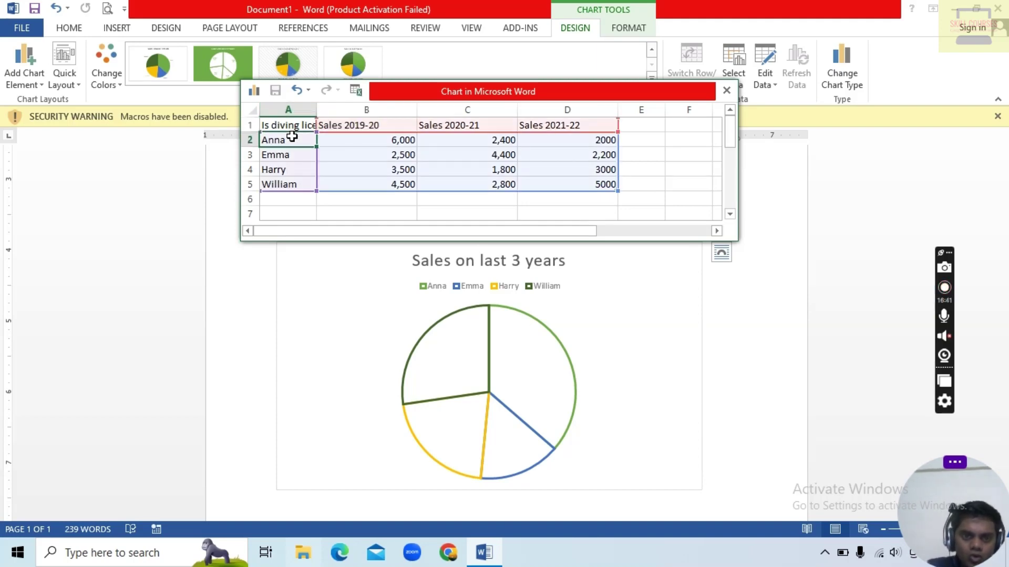
pyautogui.press('BackSpace')
pyautogui.write('Ye')
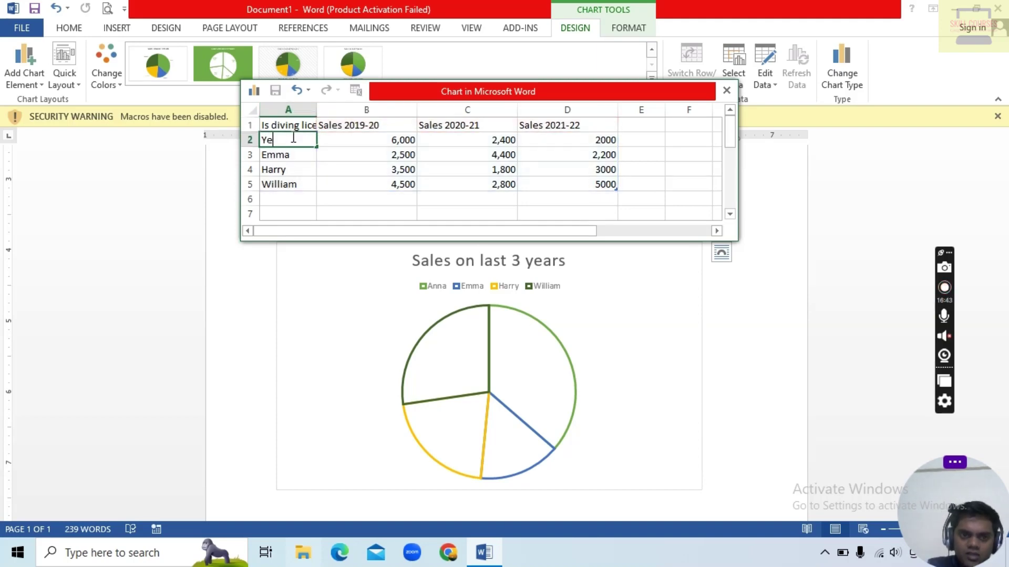
pyautogui.write('s')
pyautogui.press('Return')
pyautogui.write('No')
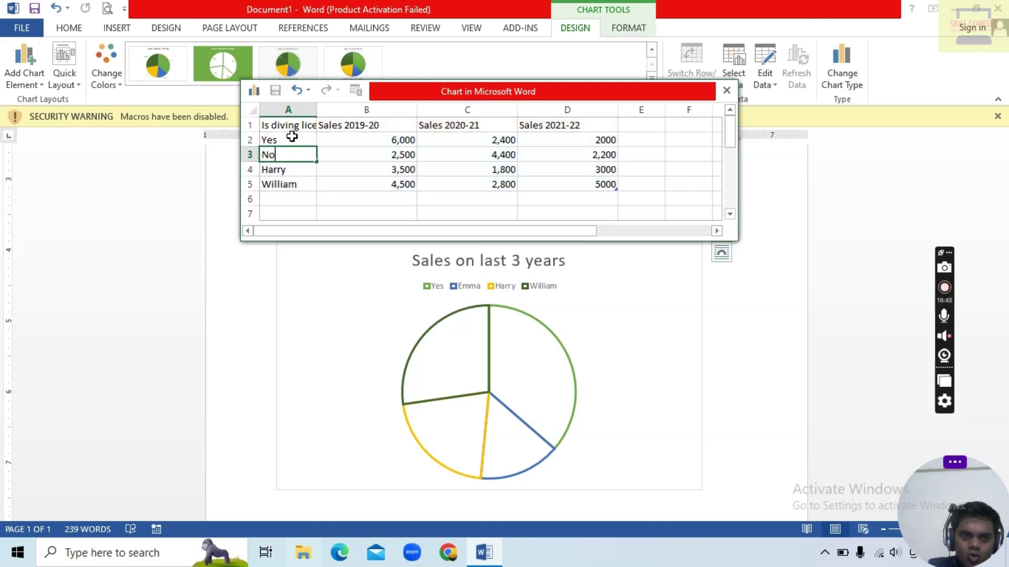
pyautogui.press('Return')
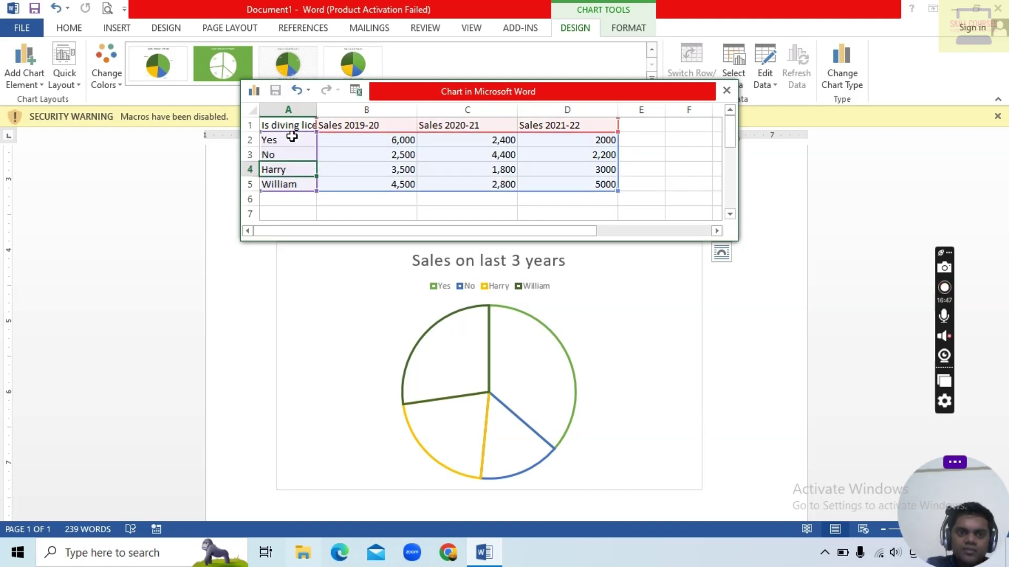
pyautogui.write('No')
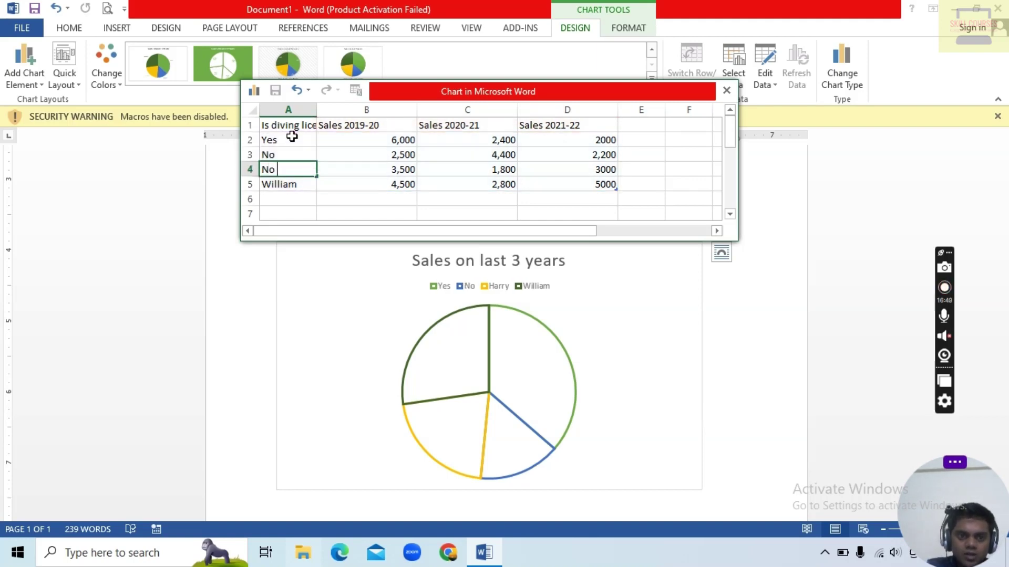
pyautogui.write(' Comments')
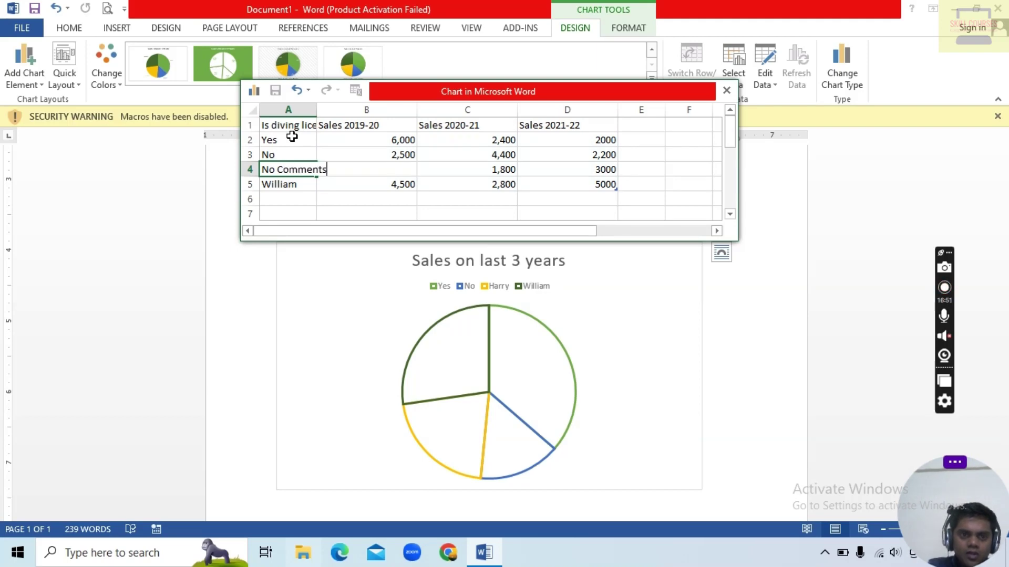
# Widen column A to fit its heading and clear the fourth category label, the three Sales headings and the values in B2:D5.
pyautogui.click(283, 187)
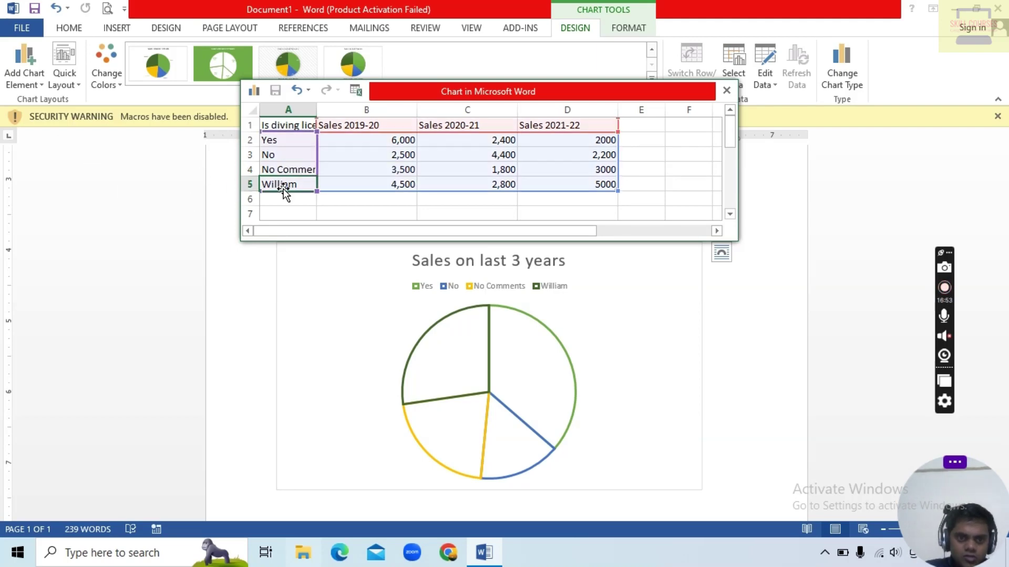
pyautogui.press('Delete')
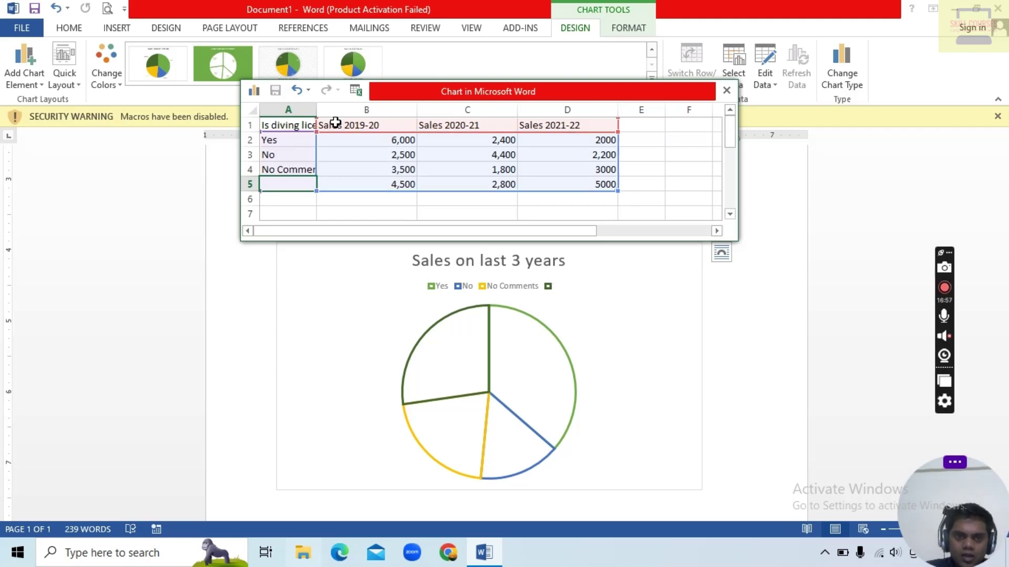
pyautogui.moveTo(317, 109); pyautogui.dragTo(687, 125)
pyautogui.press('Delete')
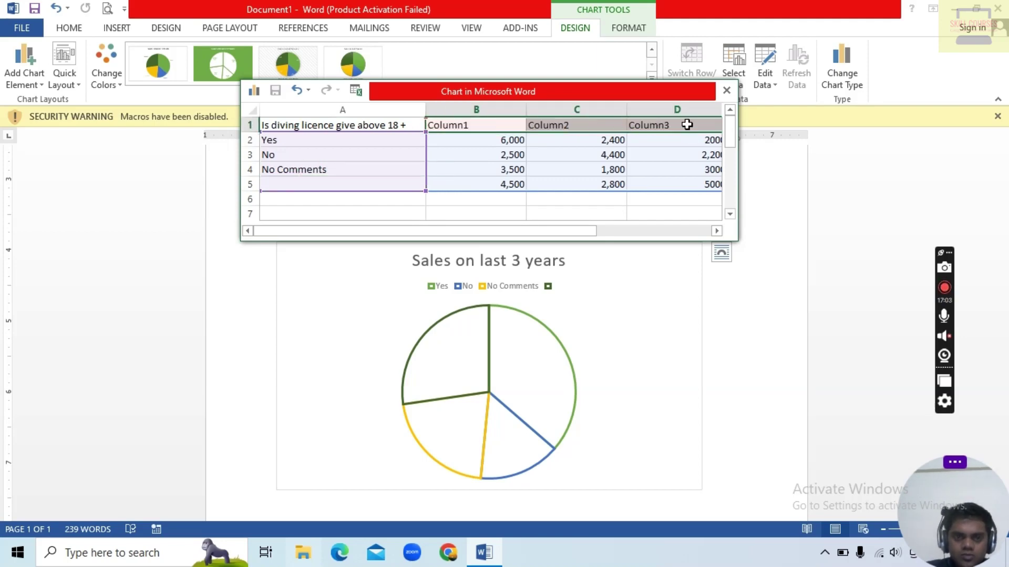
pyautogui.click(503, 145)
pyautogui.moveTo(503, 145); pyautogui.dragTo(698, 185)
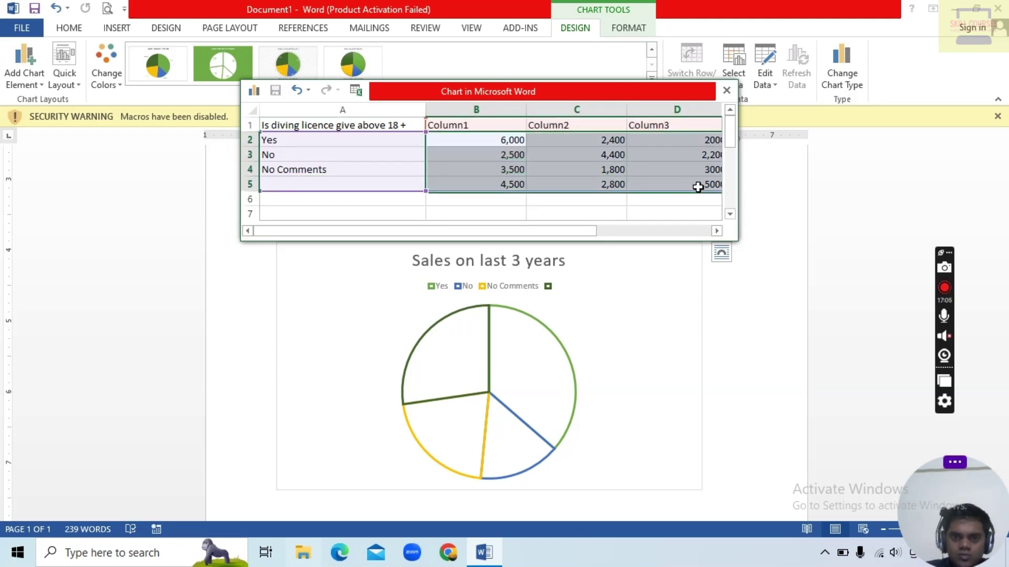
pyautogui.press('Delete')
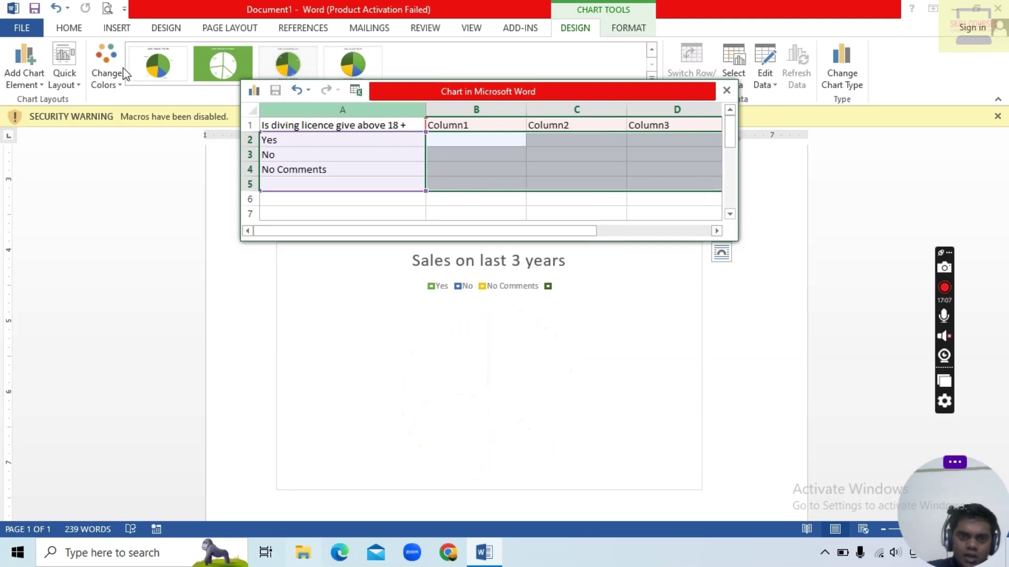
# Enter the values 80, 10 and 25 for Yes, No and No Comments in cells B2 to B4, and close the data sheet.
pyautogui.click(452, 138)
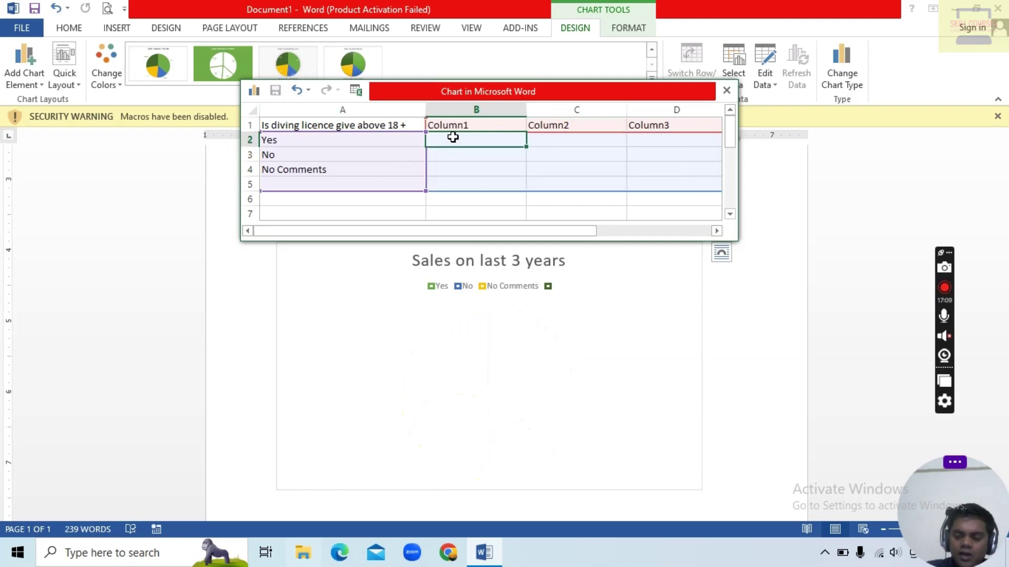
pyautogui.write('80')
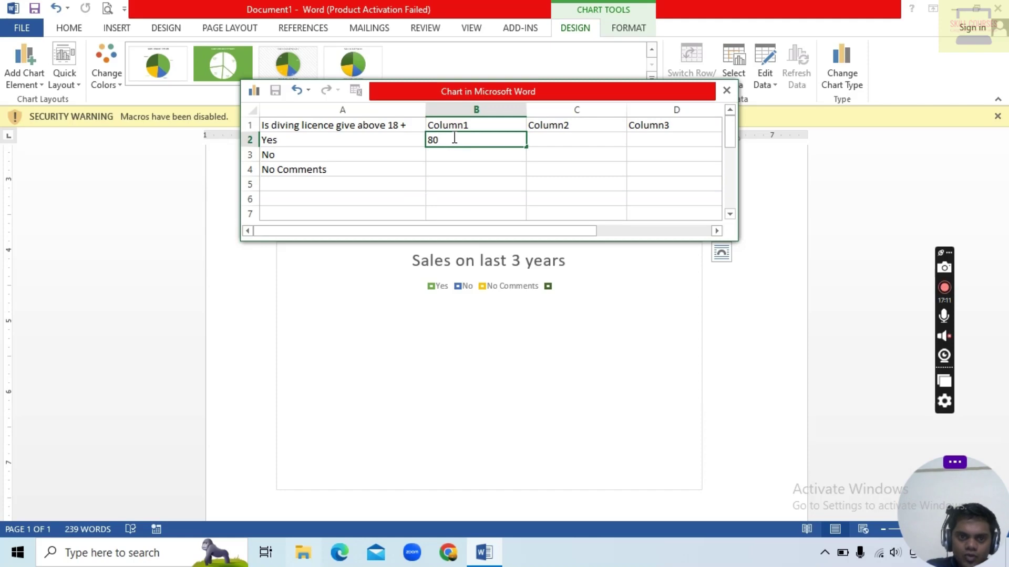
pyautogui.press('Return')
pyautogui.write('10')
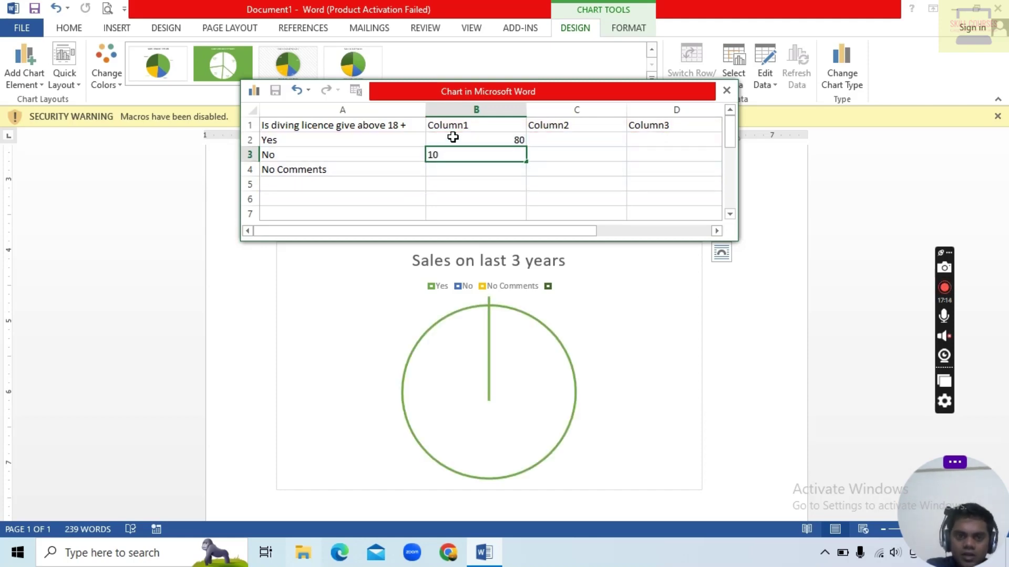
pyautogui.press('Return')
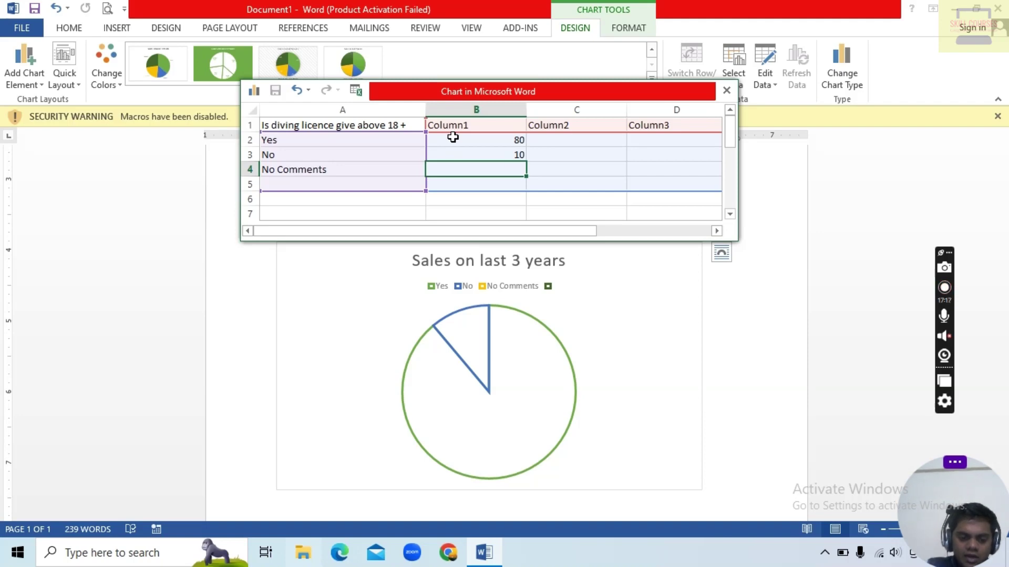
pyautogui.write('25')
pyautogui.press('Return')
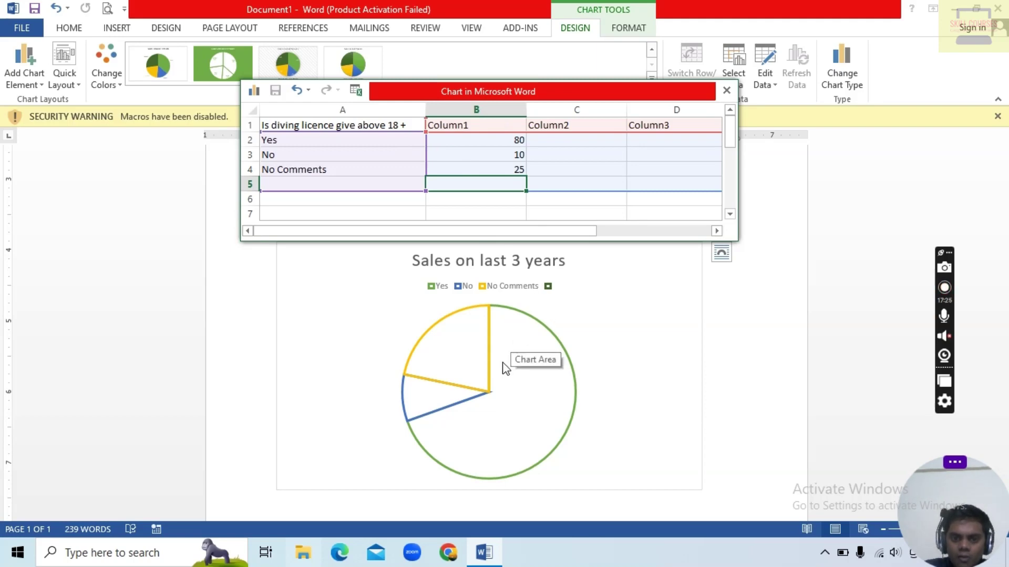
pyautogui.click(726, 90)
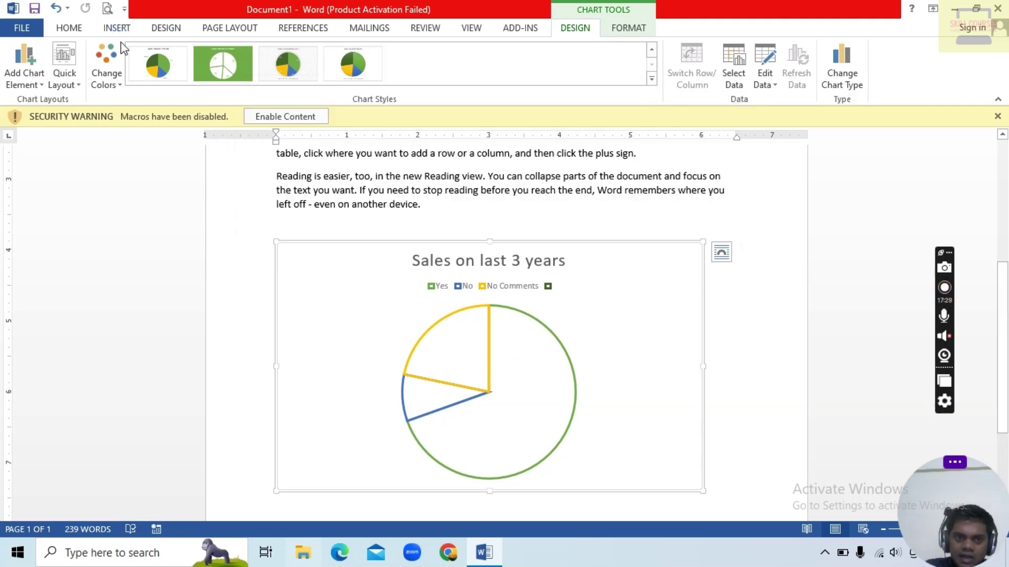
# Apply the solid green chart style to the pie chart, and give its chart area a light gold fill and dark green outline.
pyautogui.click(233, 63)
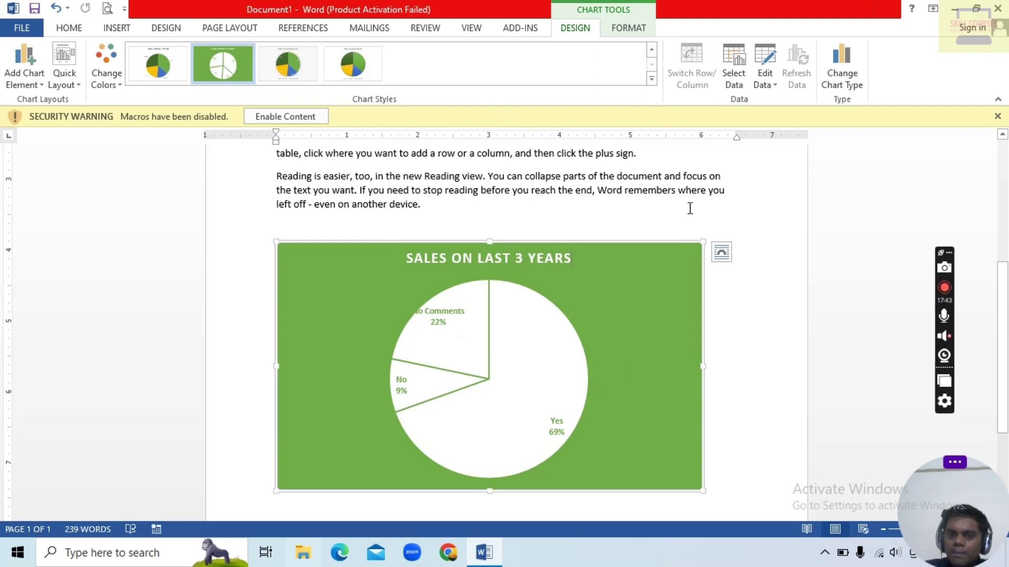
pyautogui.click(629, 28)
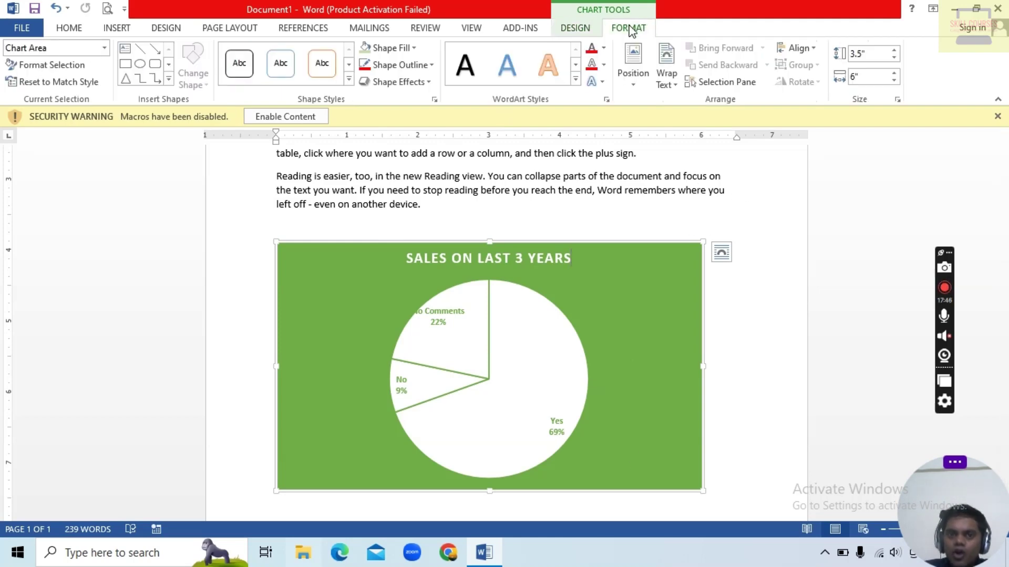
pyautogui.click(389, 48)
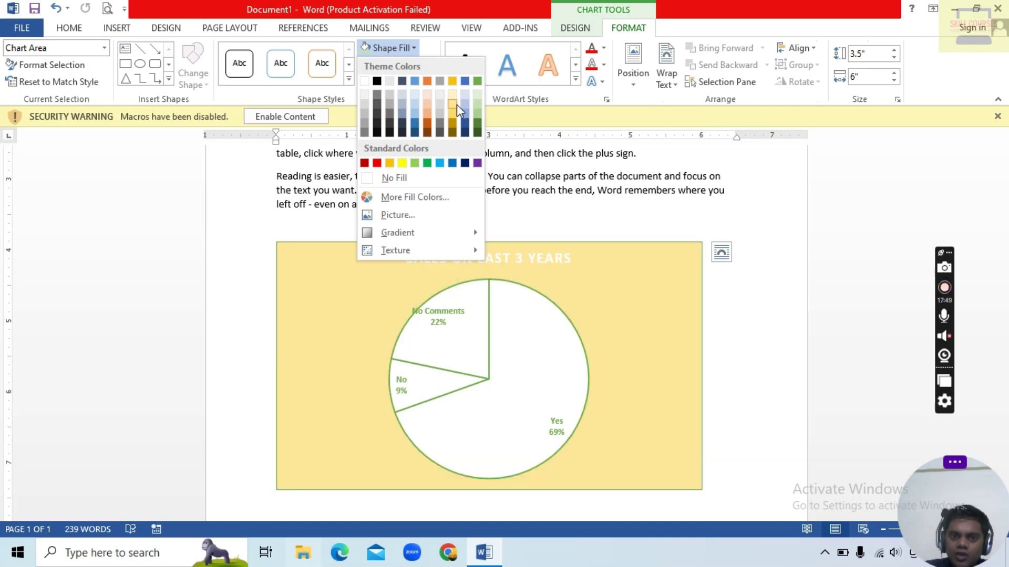
pyautogui.click(455, 104)
pyautogui.click(419, 68)
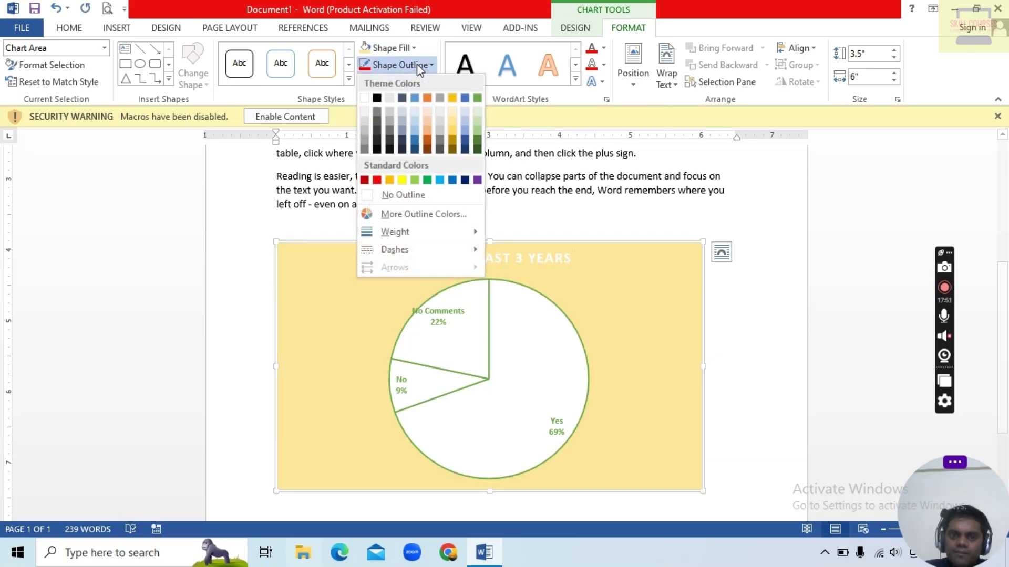
pyautogui.click(478, 147)
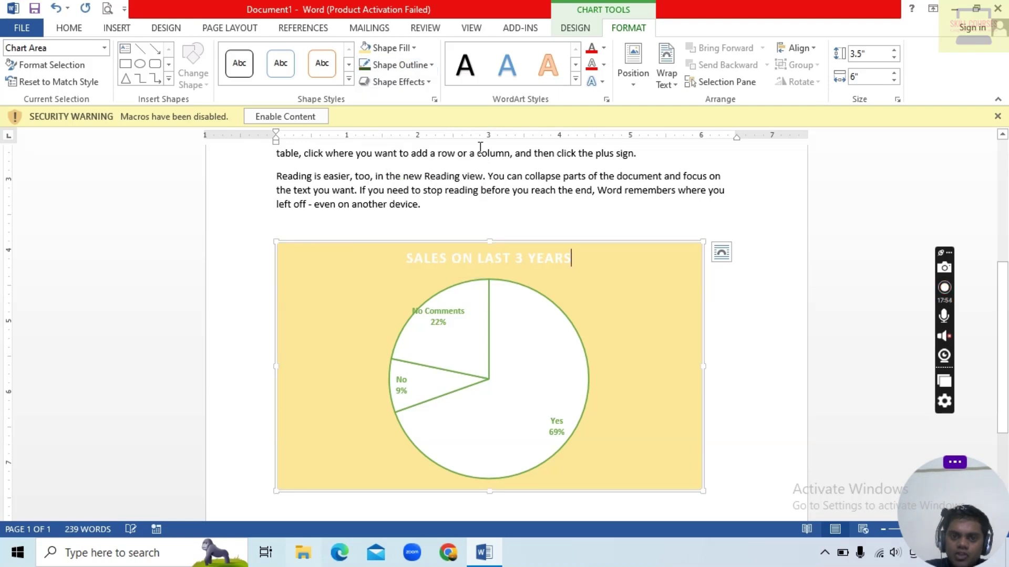
# Browse the chart area's shape effects without applying any, and delete the pie chart from the document.
pyautogui.click(418, 83)
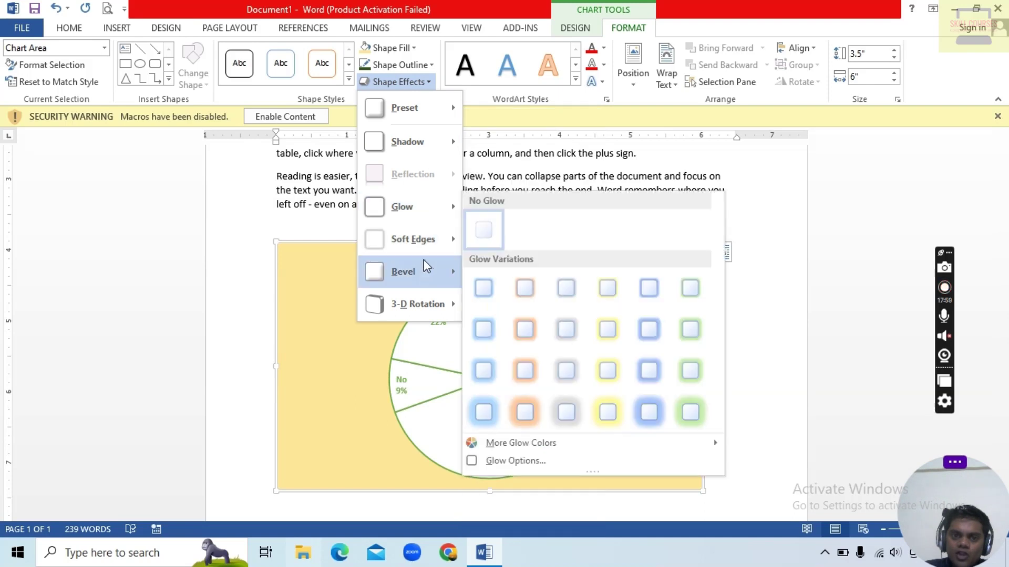
pyautogui.click(780, 157)
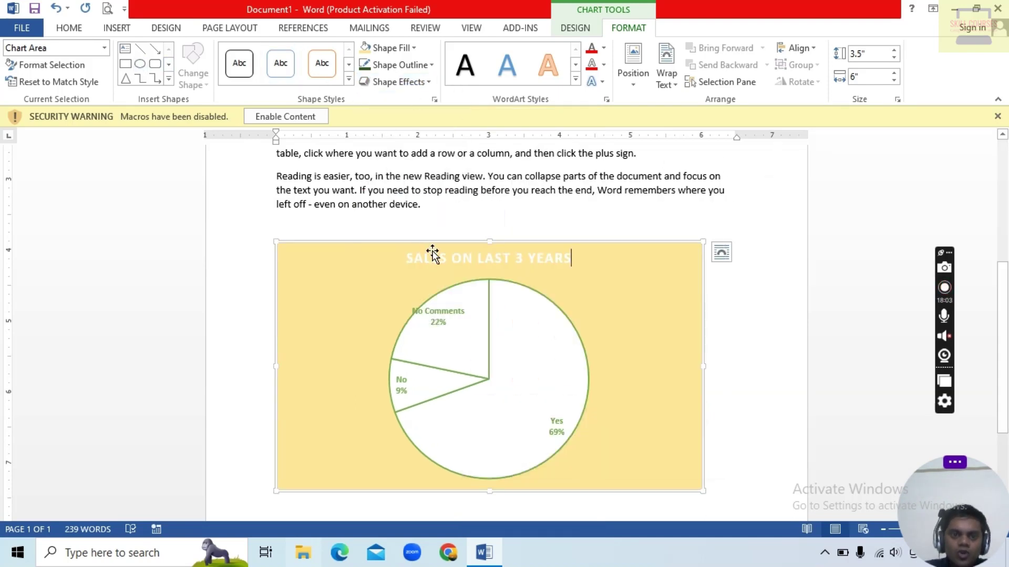
pyautogui.click(371, 236)
pyautogui.click(357, 248)
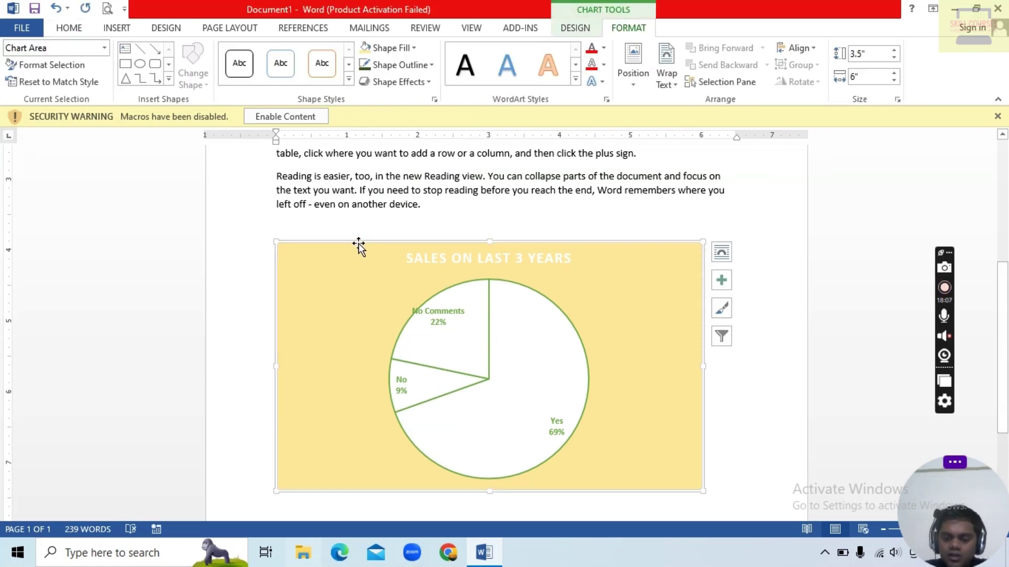
pyautogui.press('Delete')
# Insert a screen clipping of the first row of desktop icons, about 3.33" by 0.99", and delete it.
pyautogui.click(126, 29)
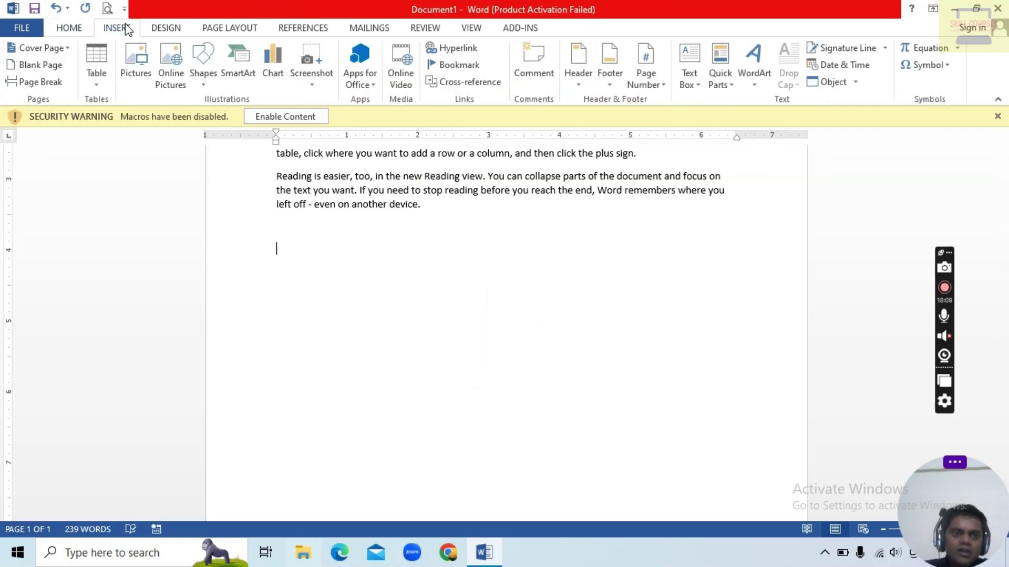
pyautogui.click(312, 78)
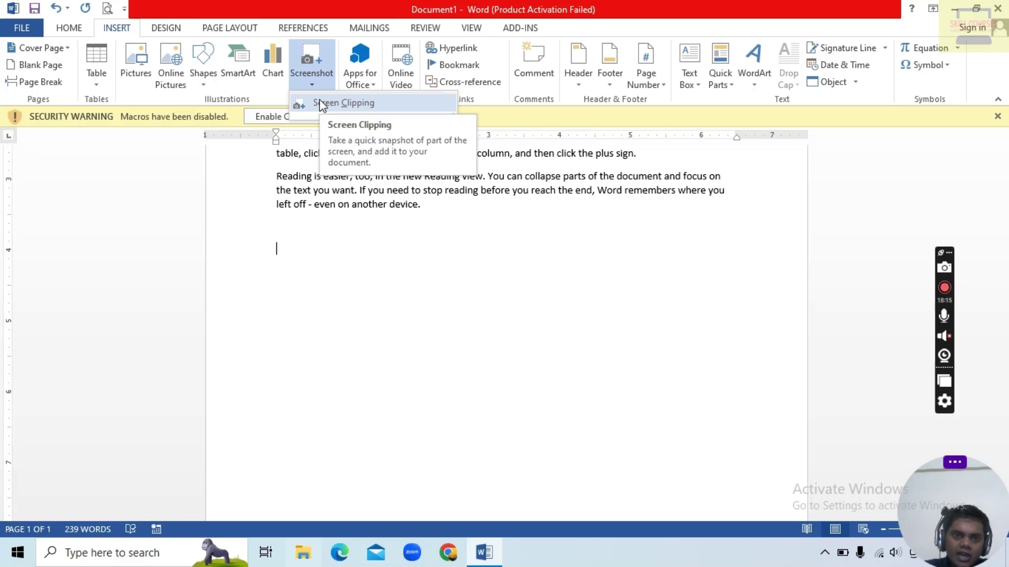
pyautogui.click(321, 103)
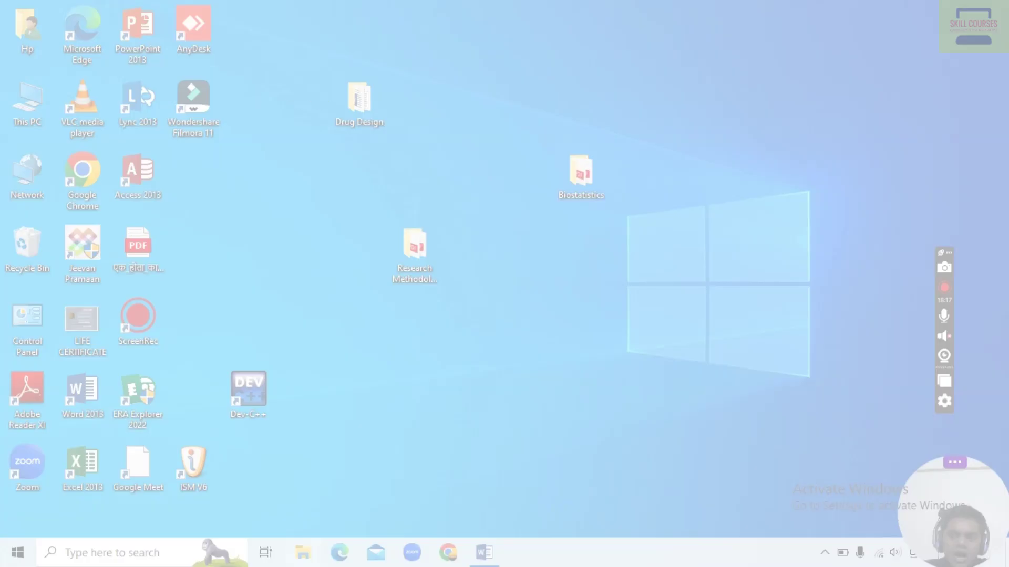
pyautogui.moveTo(1, 1); pyautogui.dragTo(237, 70)
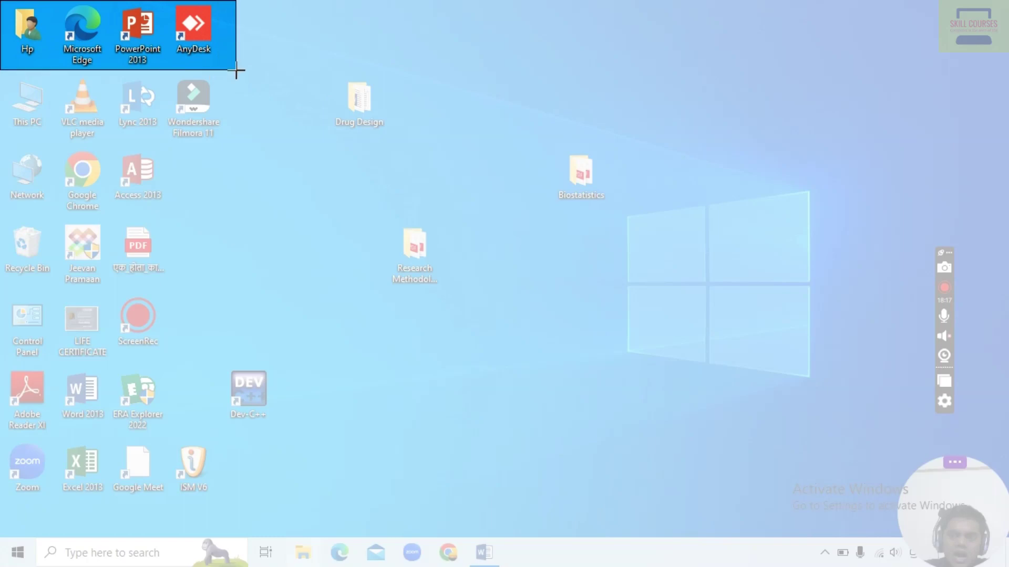
pyautogui.moveTo(236, 70); pyautogui.dragTo(237, 70)
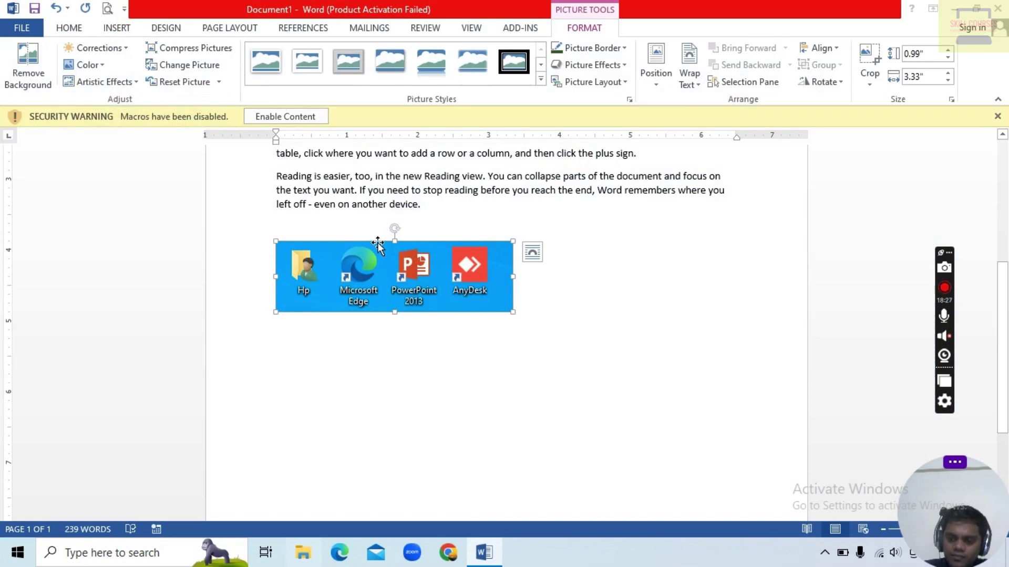
pyautogui.press('Delete')
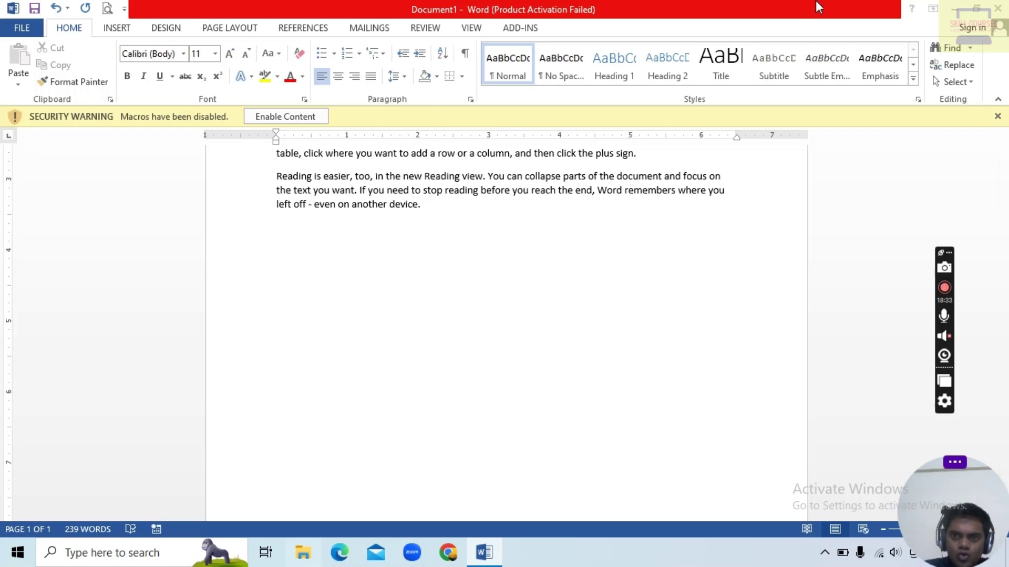
# Check the desktop, insert a screen clipping of its first two icon rows, about 3.65" by 2.09", and delete it.
pyautogui.click(955, 9)
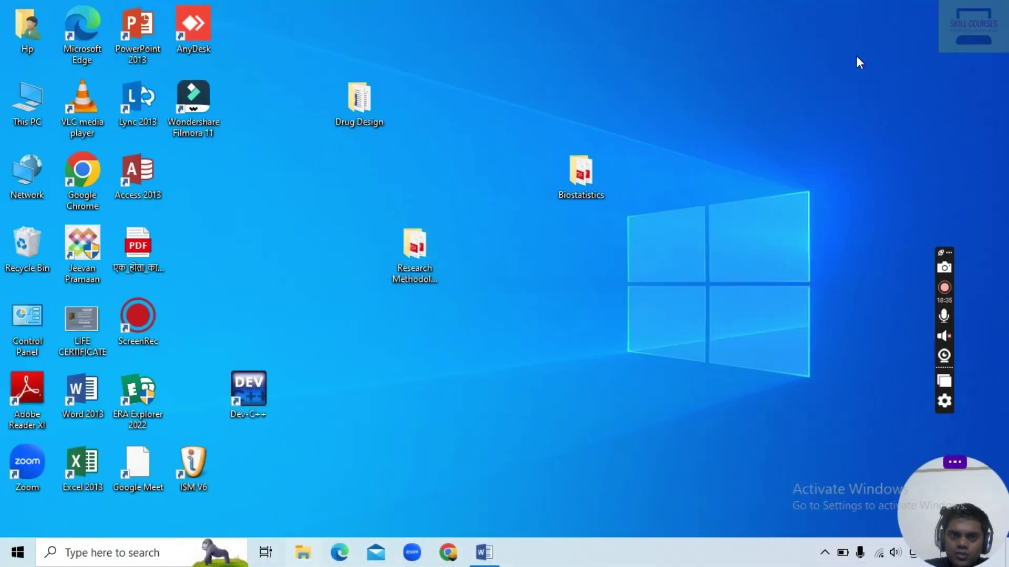
pyautogui.click(484, 552)
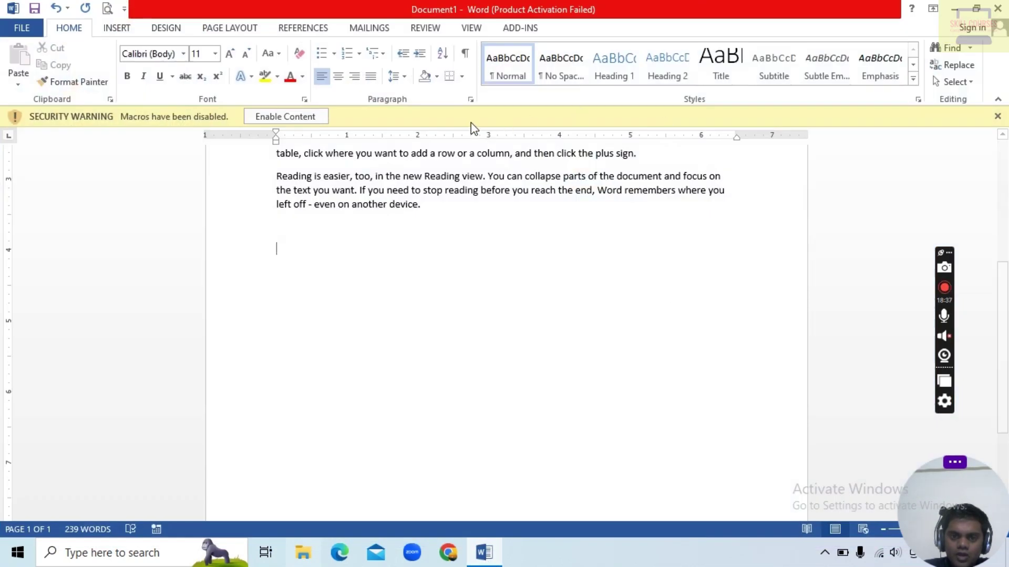
pyautogui.click(104, 30)
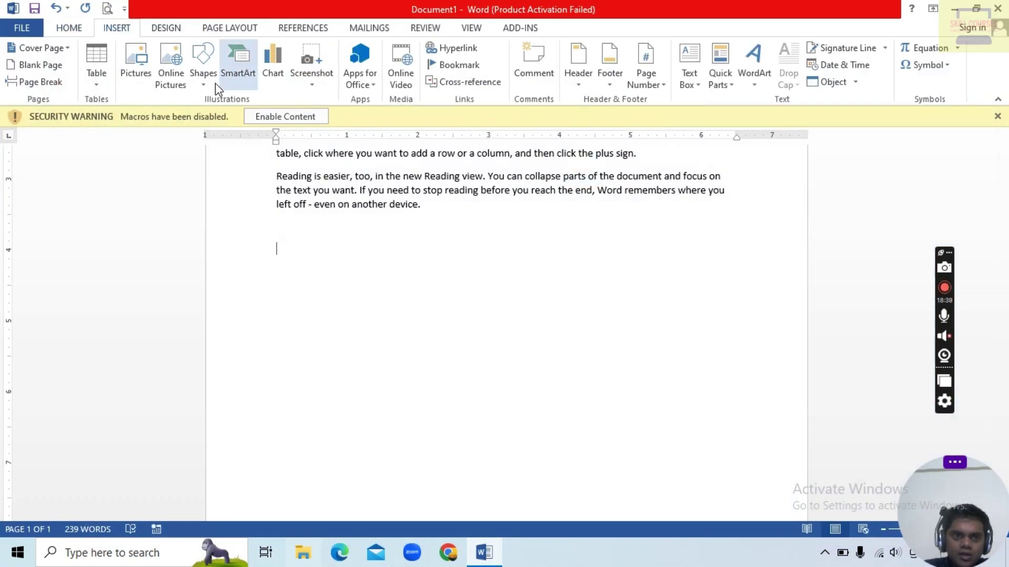
pyautogui.click(312, 78)
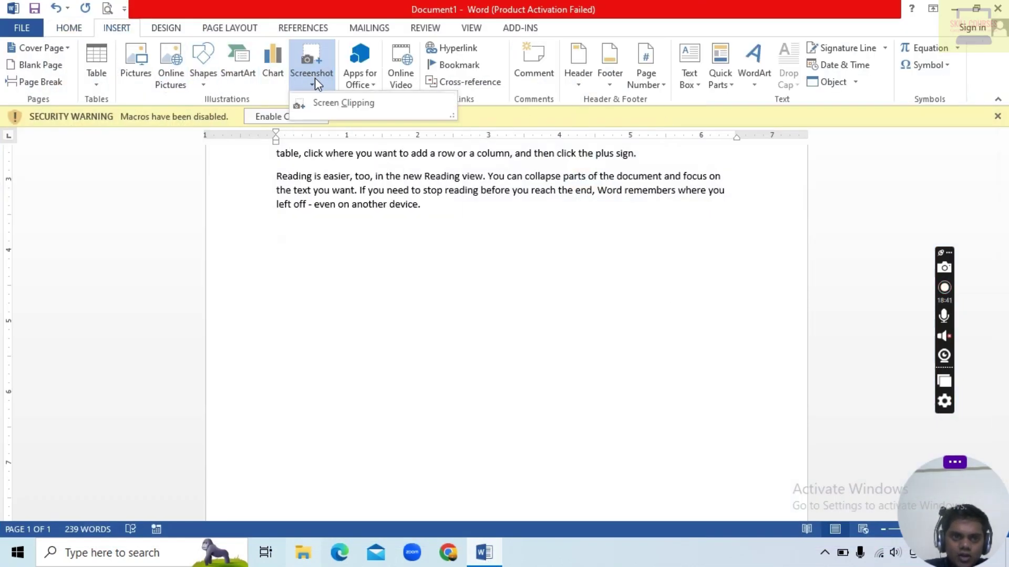
pyautogui.click(340, 101)
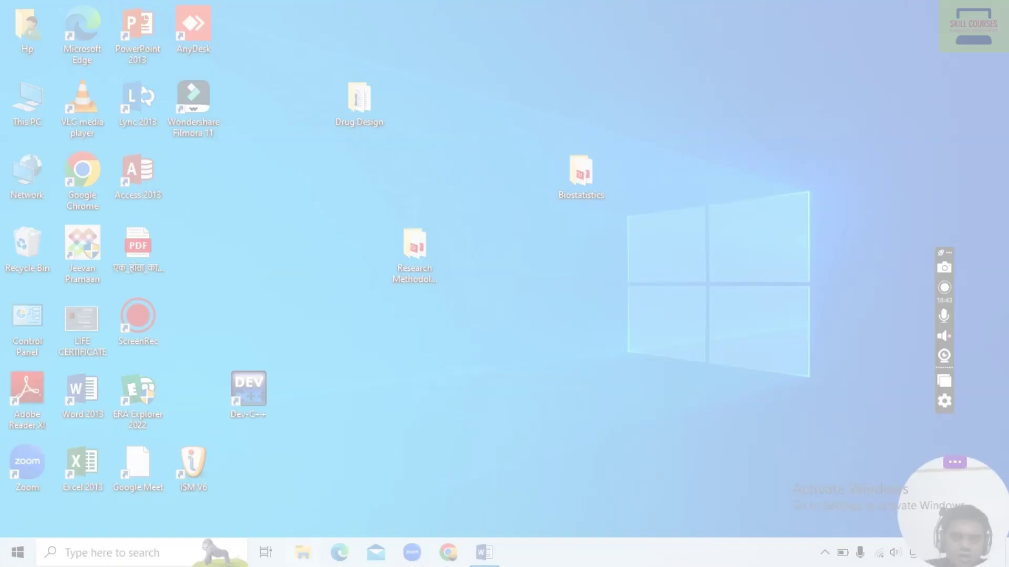
pyautogui.moveTo(4, 4); pyautogui.dragTo(262, 153)
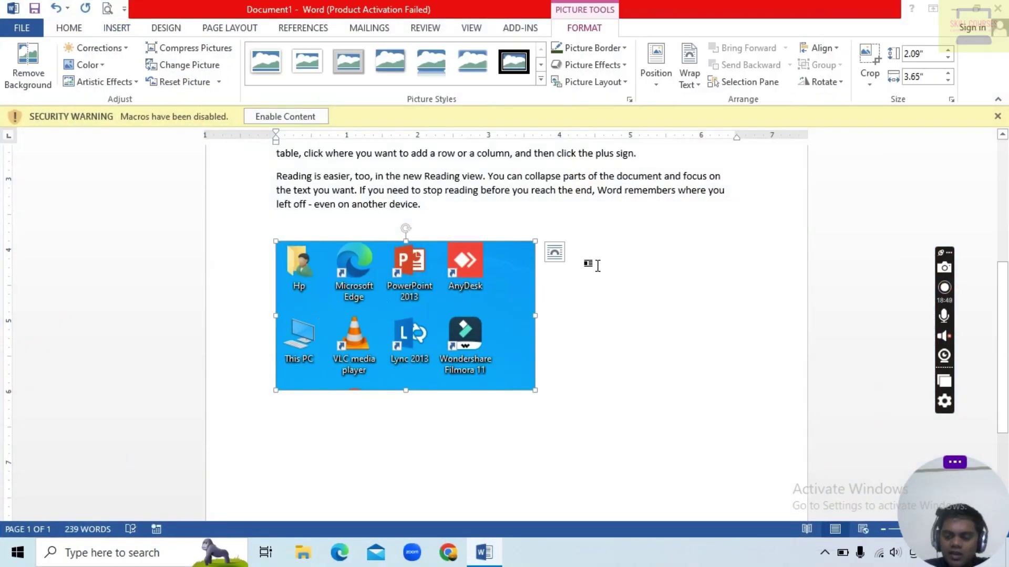
pyautogui.press('Delete')
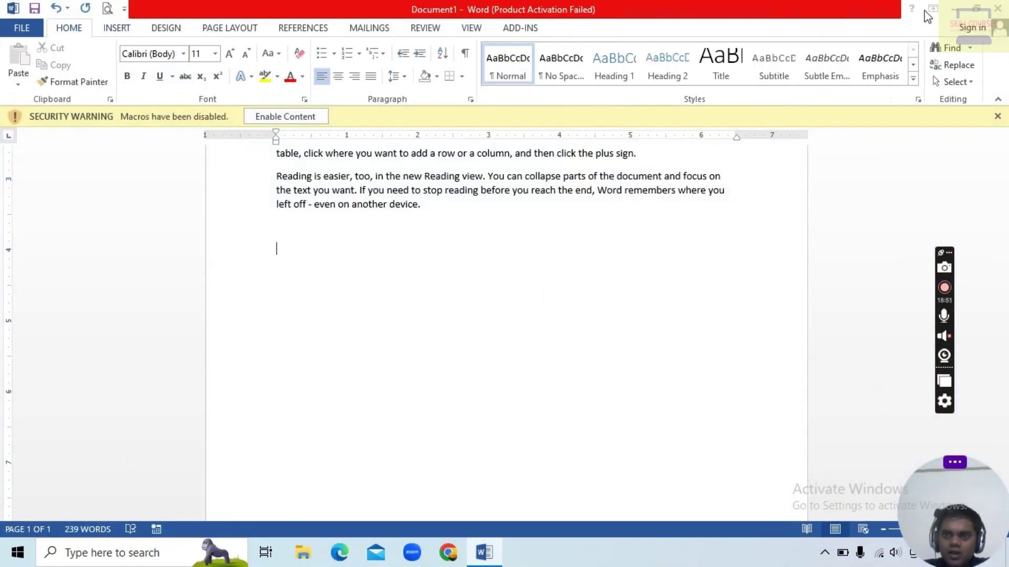
# Minimize the document, open a File Explorer window on the desktop, and switch back to Word.
pyautogui.click(957, 10)
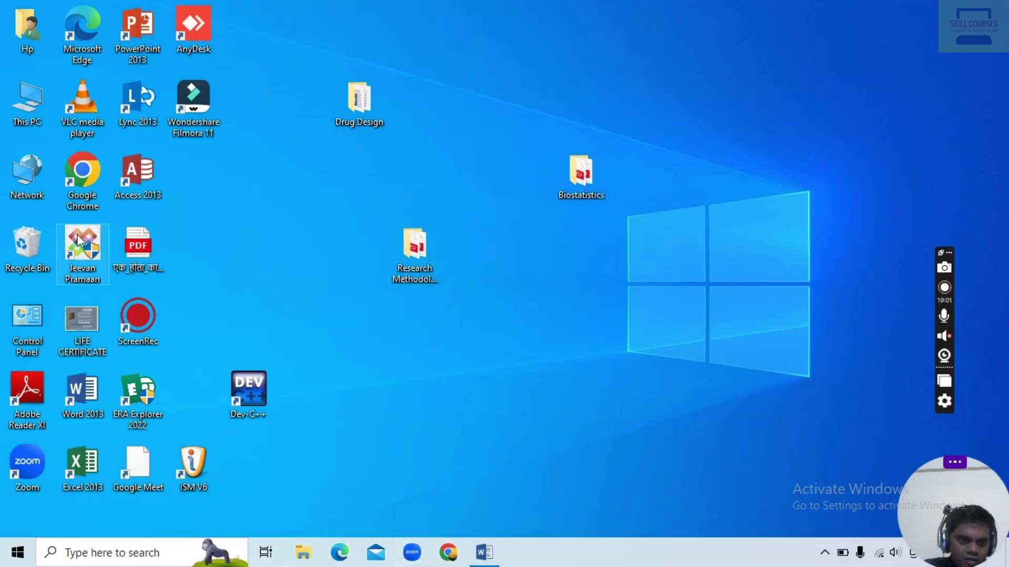
pyautogui.click(304, 553)
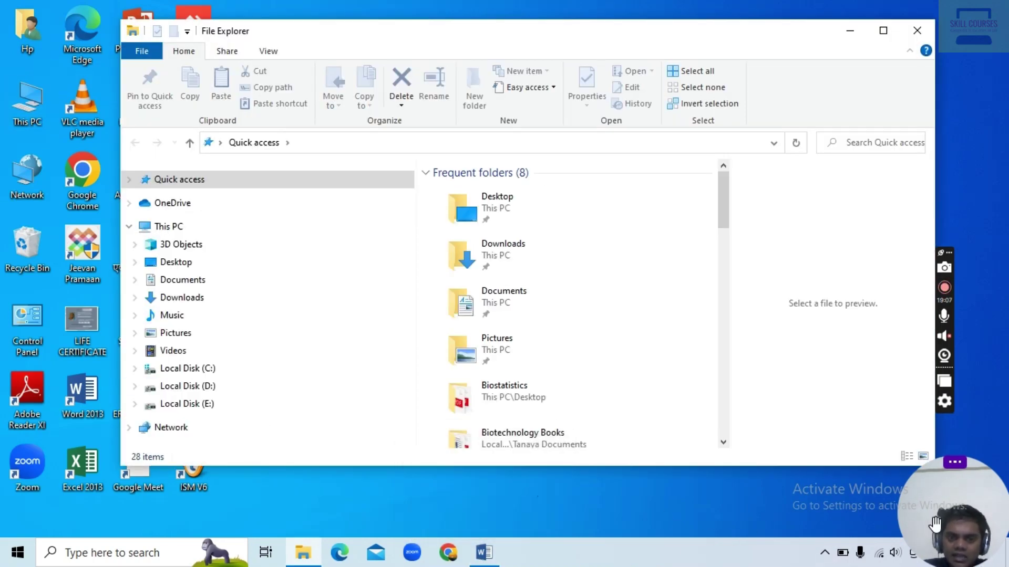
pyautogui.click(484, 552)
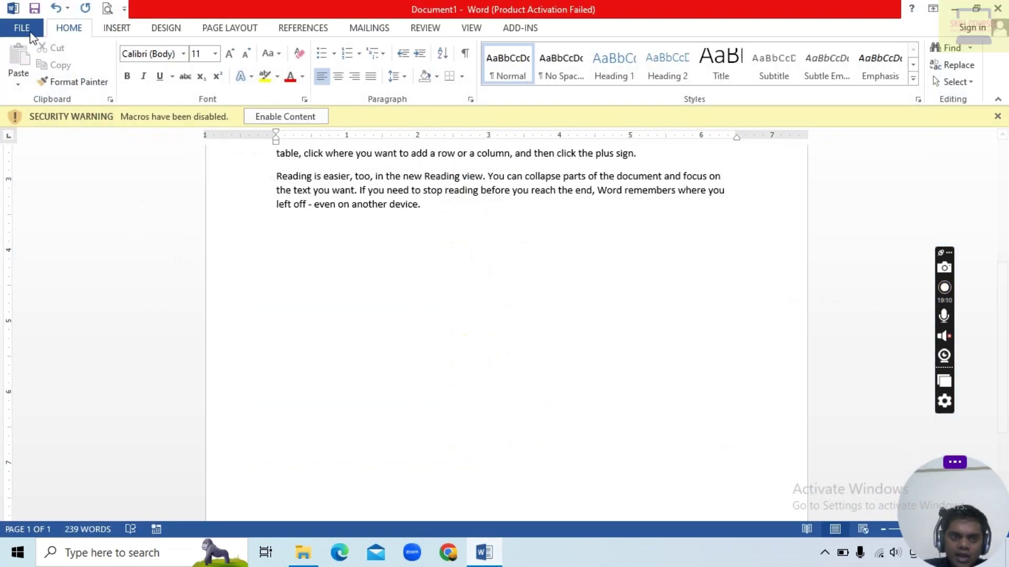
# Insert a screenshot of the whole File Explorer window below the last paragraph and delete it.
pyautogui.click(113, 31)
pyautogui.click(310, 78)
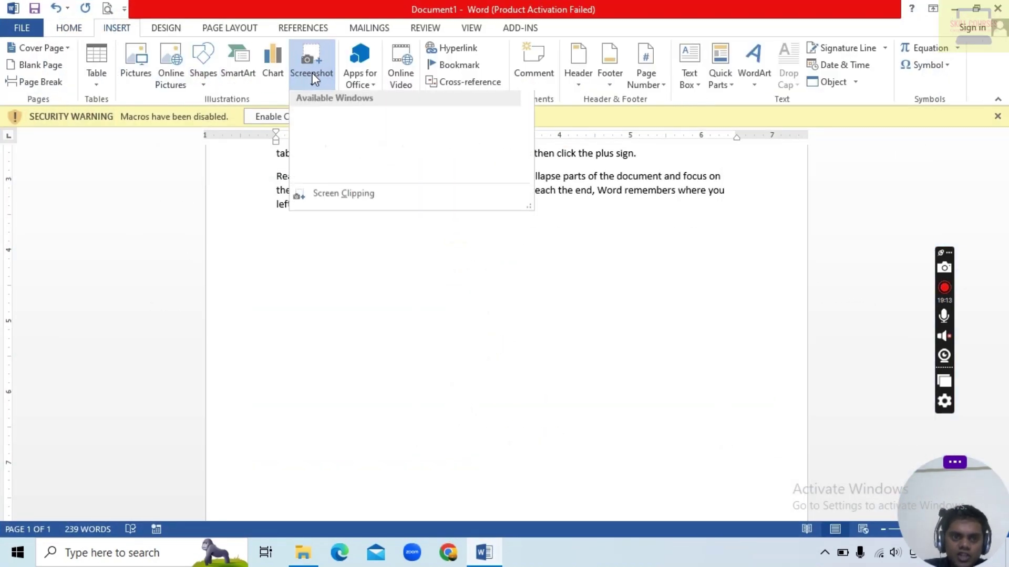
pyautogui.click(329, 150)
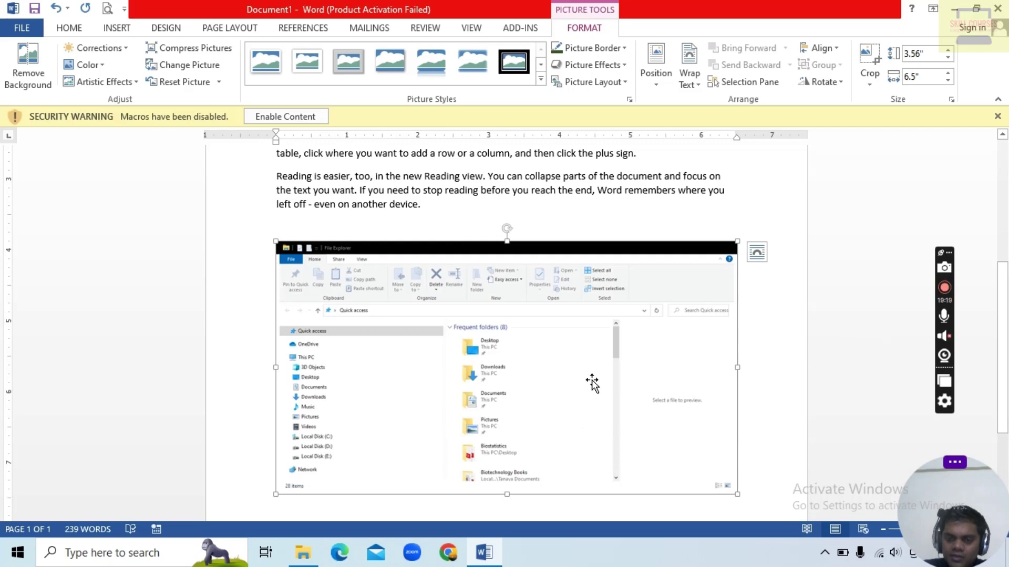
pyautogui.press('Delete')
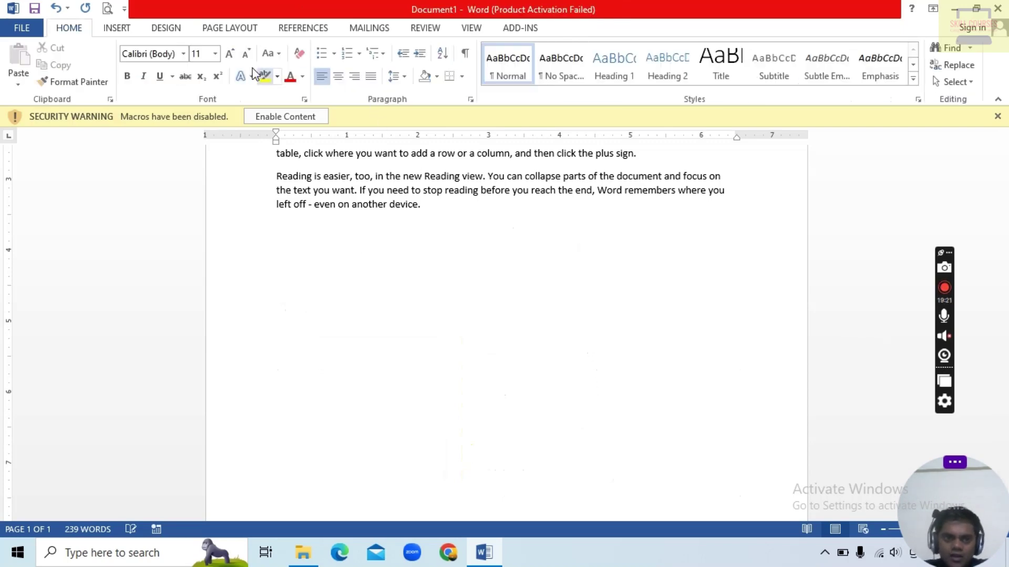
# Insert a screen clipping of File Explorer's frequent folders from Desktop to Pictures, about 2.35" by 2.95", and delete it.
pyautogui.click(111, 31)
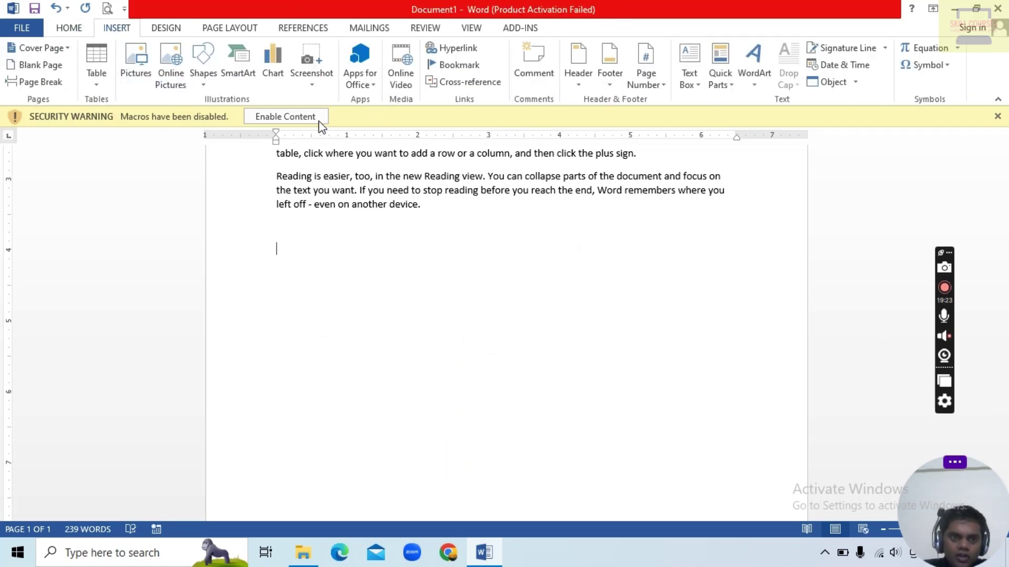
pyautogui.click(315, 79)
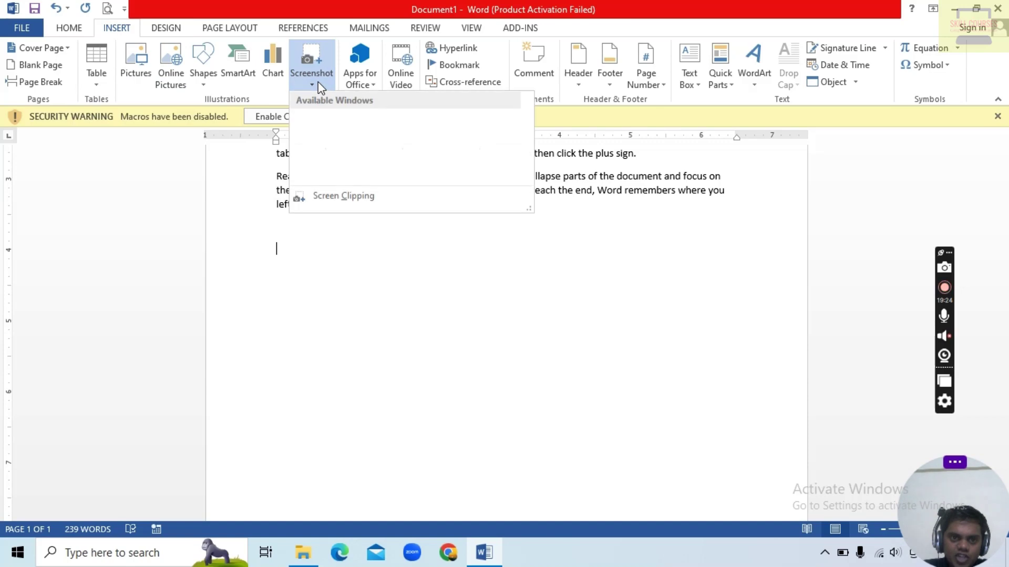
pyautogui.click(366, 202)
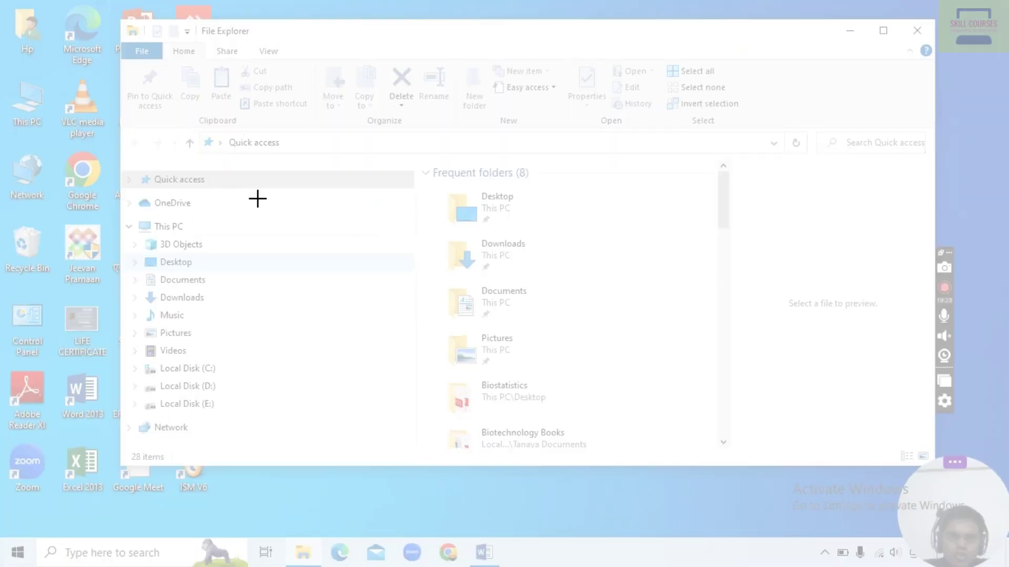
pyautogui.moveTo(427, 172); pyautogui.dragTo(594, 380)
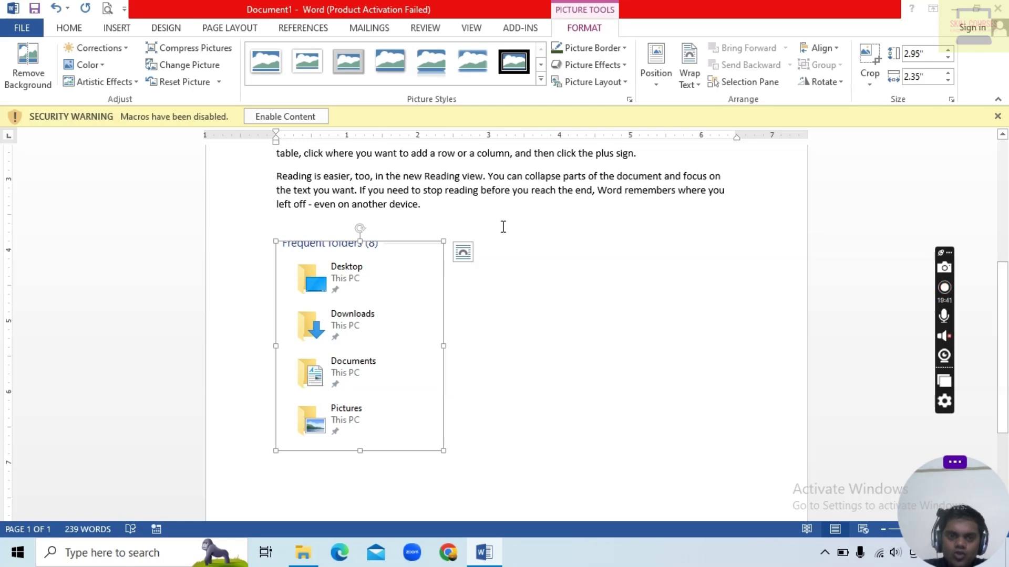
pyautogui.press('Delete')
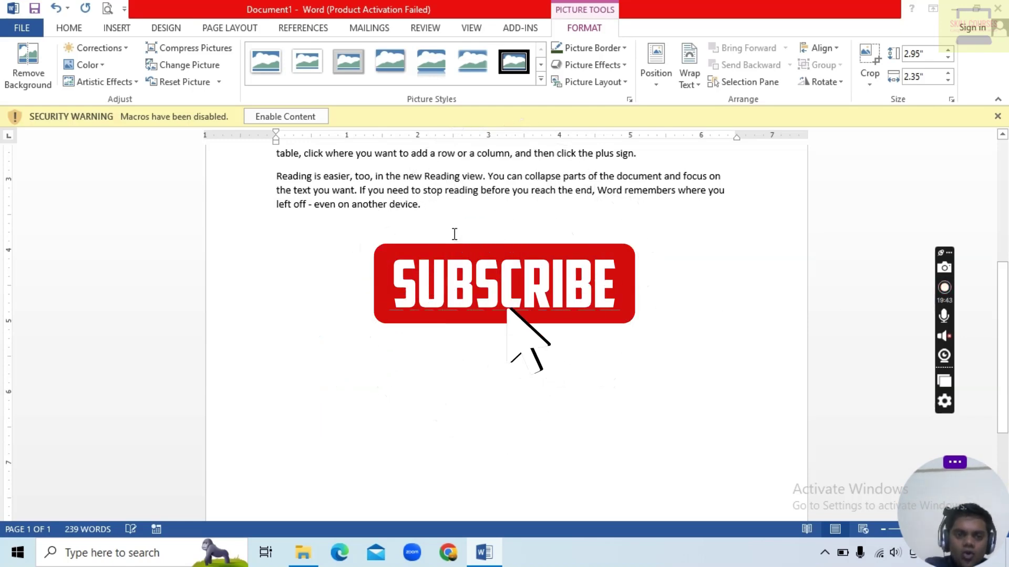
# Show the commands for inserting content into the document.
pyautogui.click(117, 28)
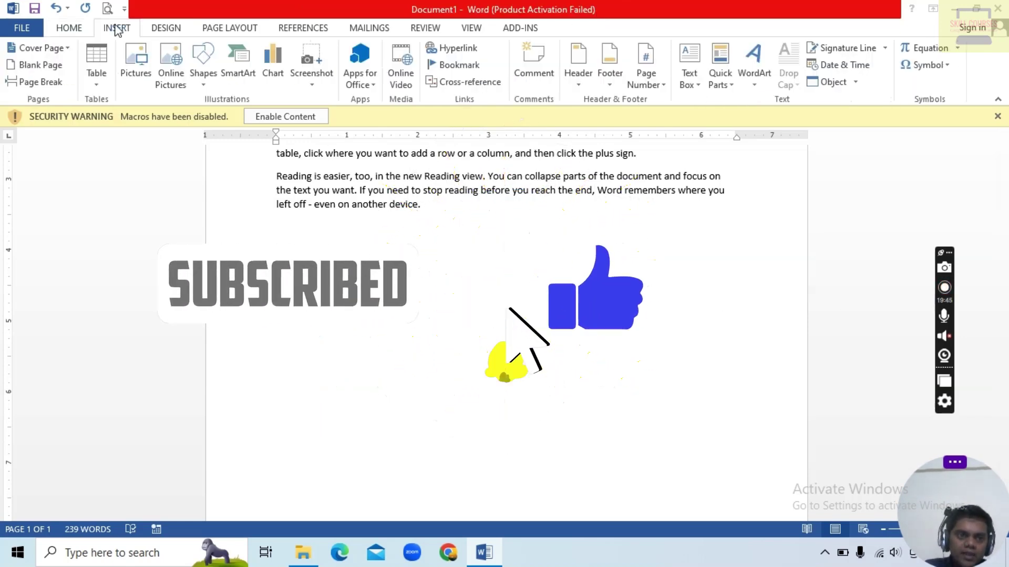